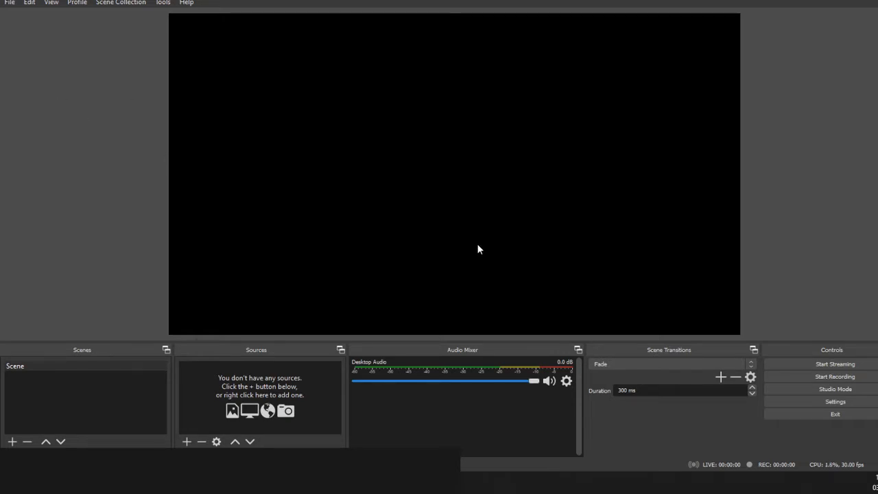
# Open the program's settings window.
pyautogui.click(10, 4)
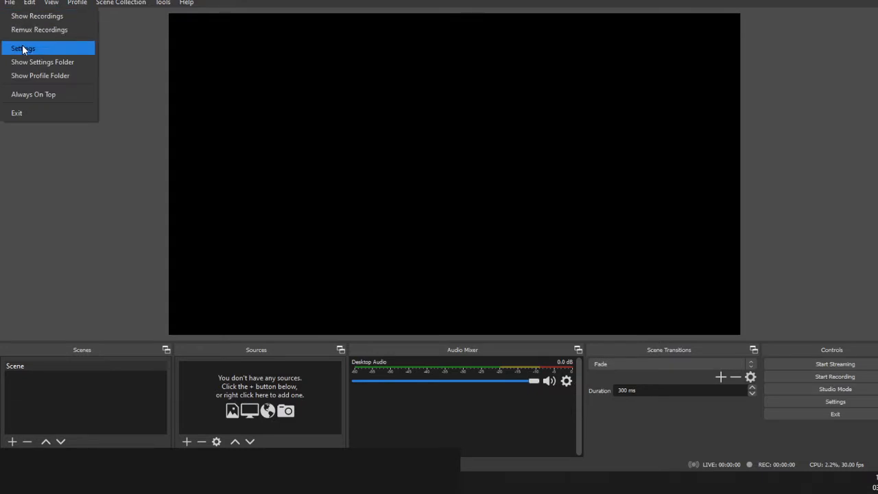
pyautogui.click(815, 246)
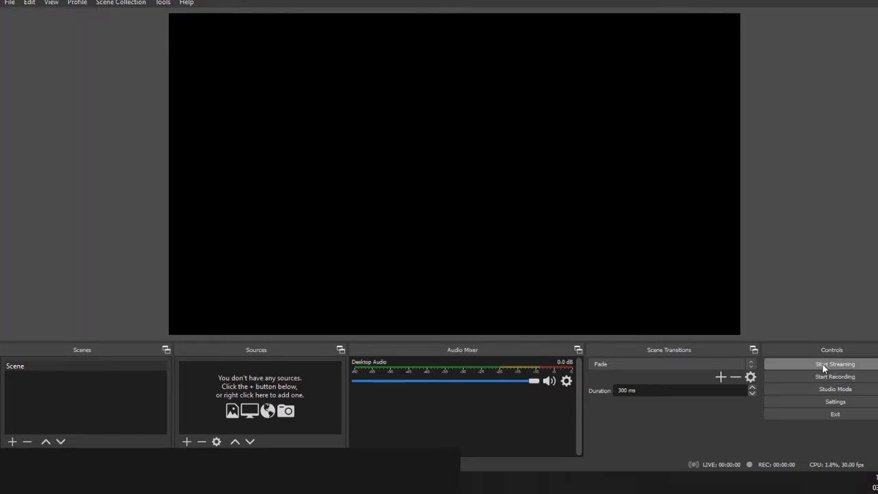
pyautogui.click(836, 401)
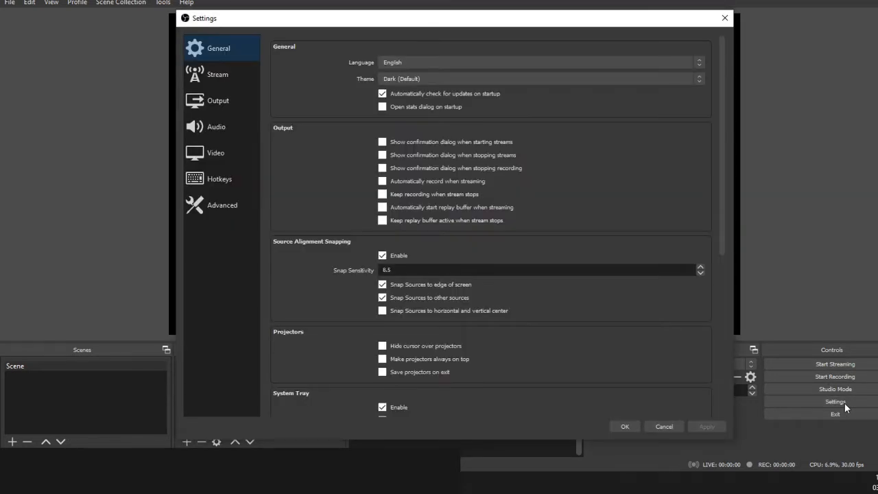
# Try out the Acri, Rachni and System themes in the general settings.
pyautogui.click(419, 79)
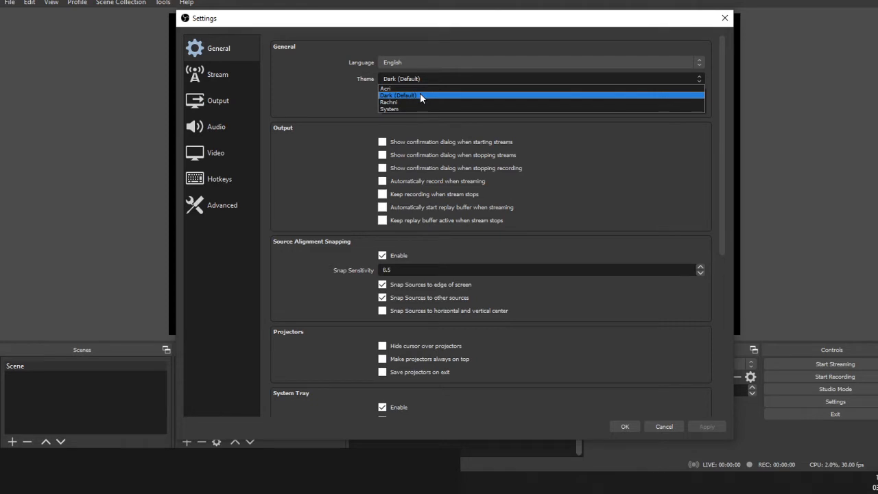
pyautogui.click(415, 89)
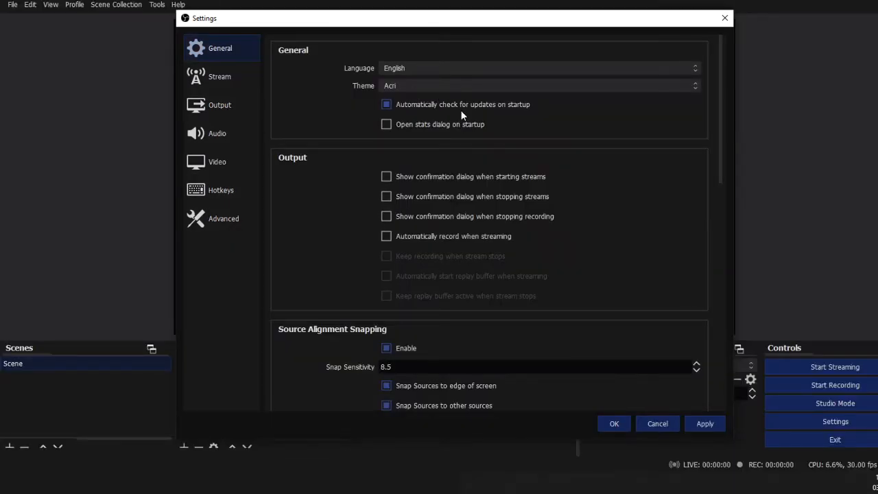
pyautogui.click(463, 87)
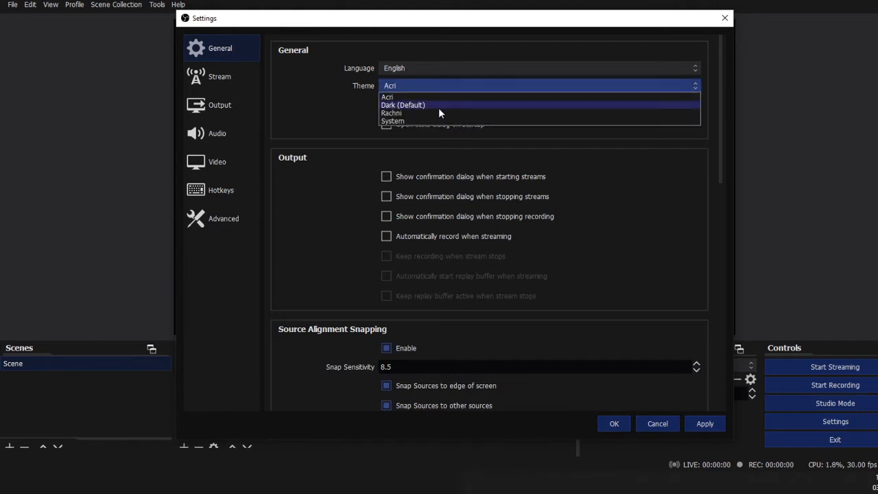
pyautogui.press('Escape')
pyautogui.press('Down')
pyautogui.press('Down')
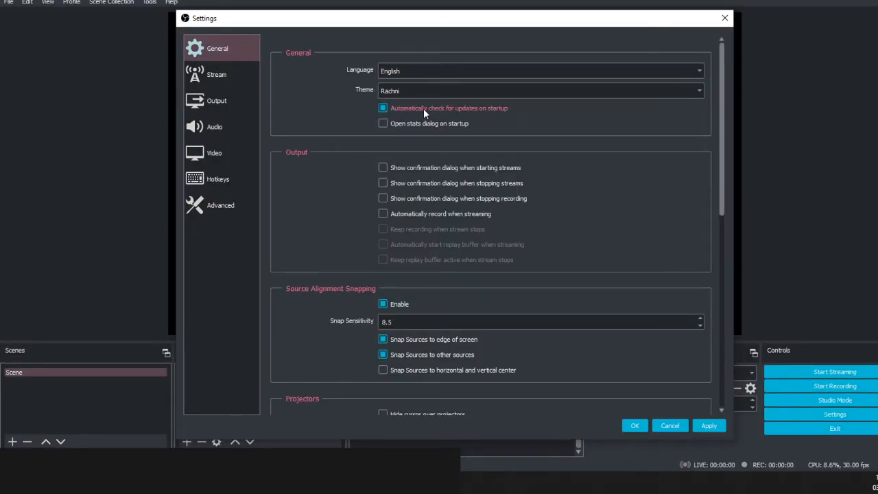
pyautogui.click(404, 91)
pyautogui.click(402, 125)
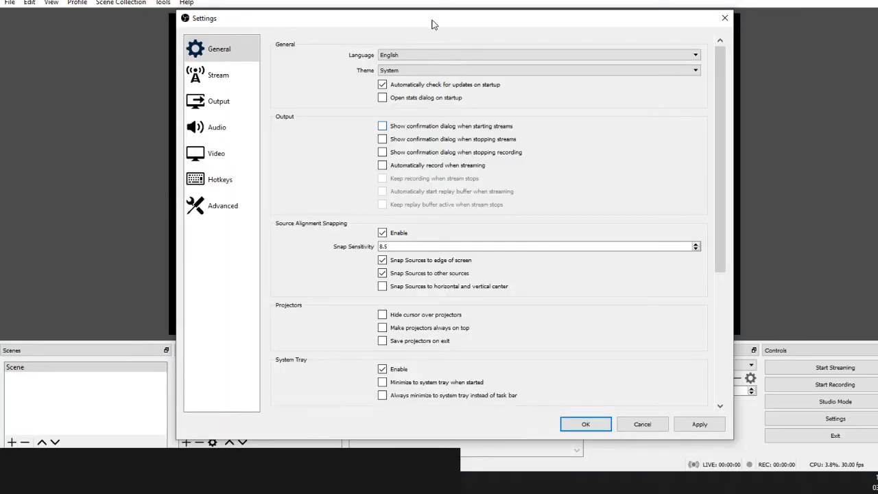
pyautogui.moveTo(431, 24); pyautogui.dragTo(389, 26)
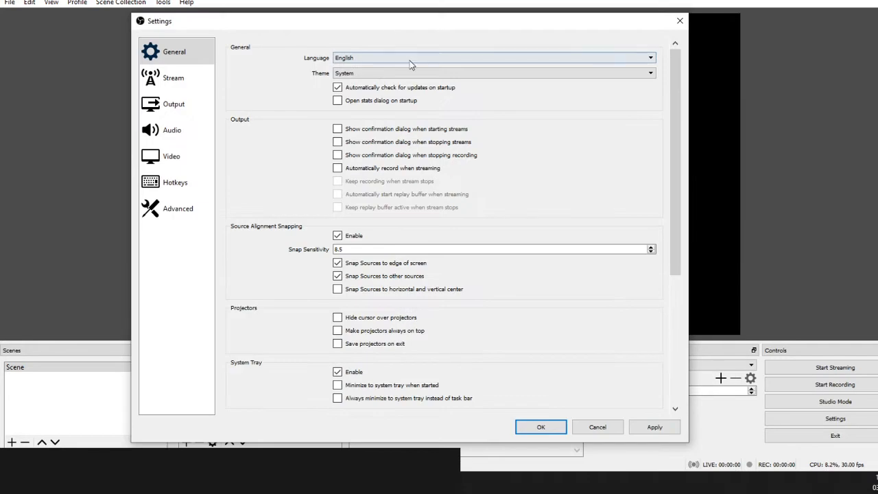
# Set the interface theme to Acri, then apply and save the settings.
pyautogui.click(408, 73)
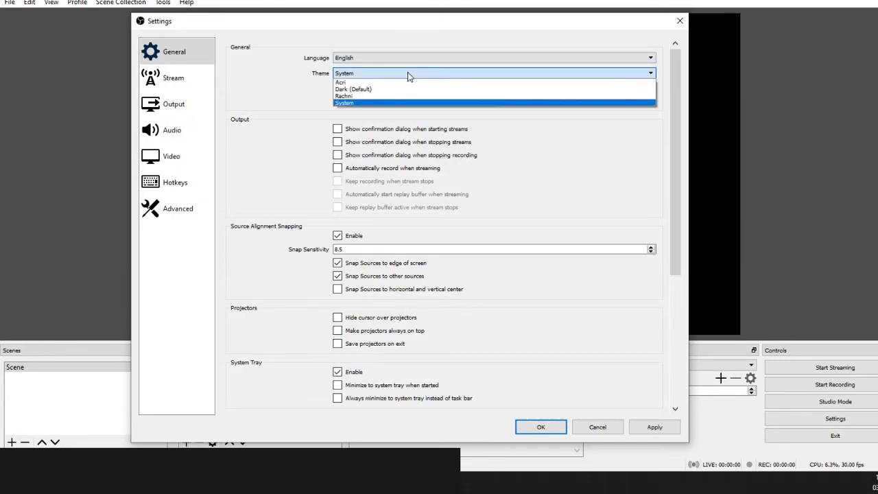
pyautogui.click(371, 83)
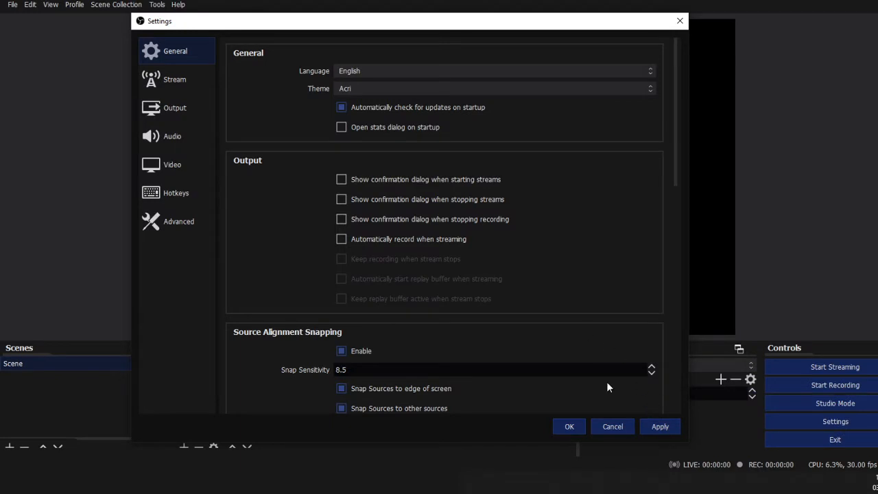
pyautogui.click(660, 427)
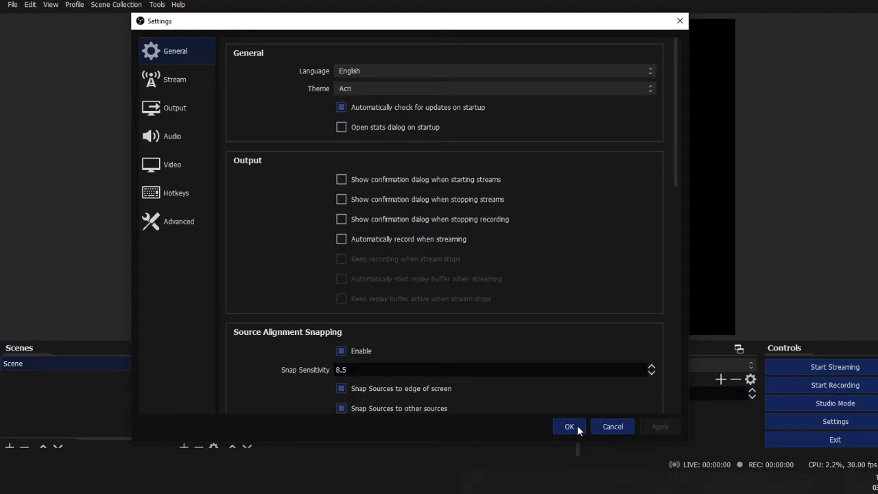
pyautogui.click(568, 426)
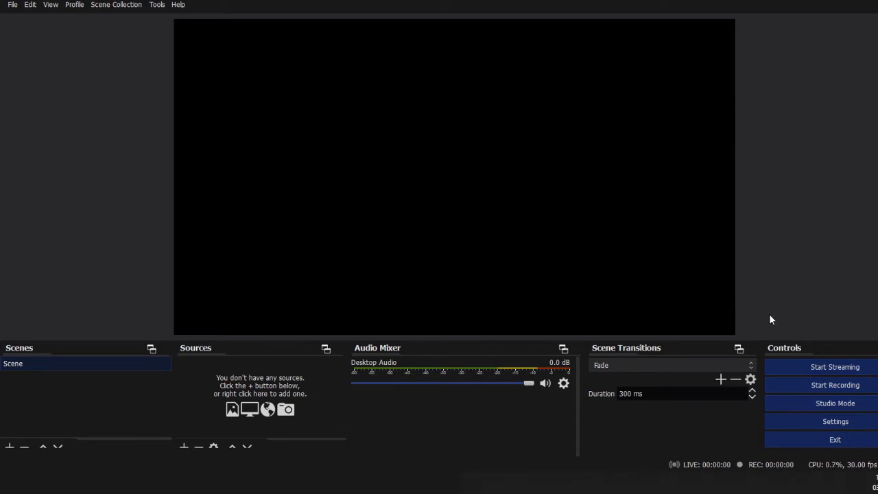
pyautogui.click(15, 8)
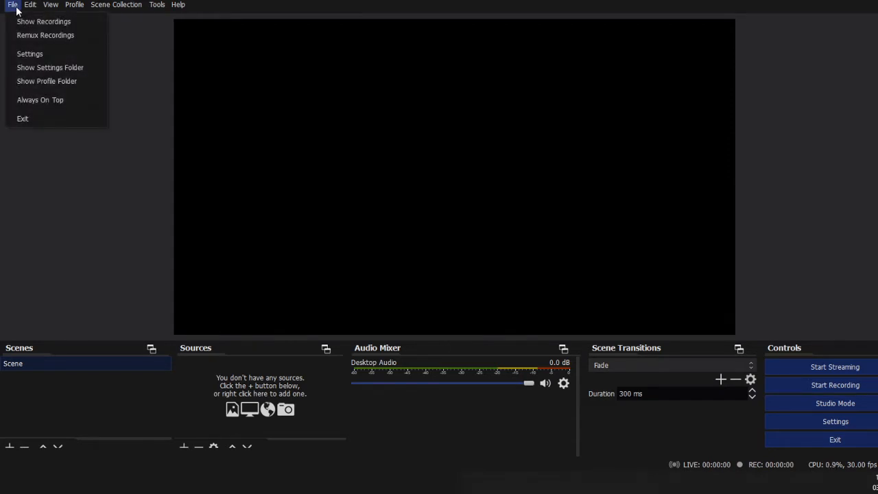
pyautogui.moveTo(28, 10)
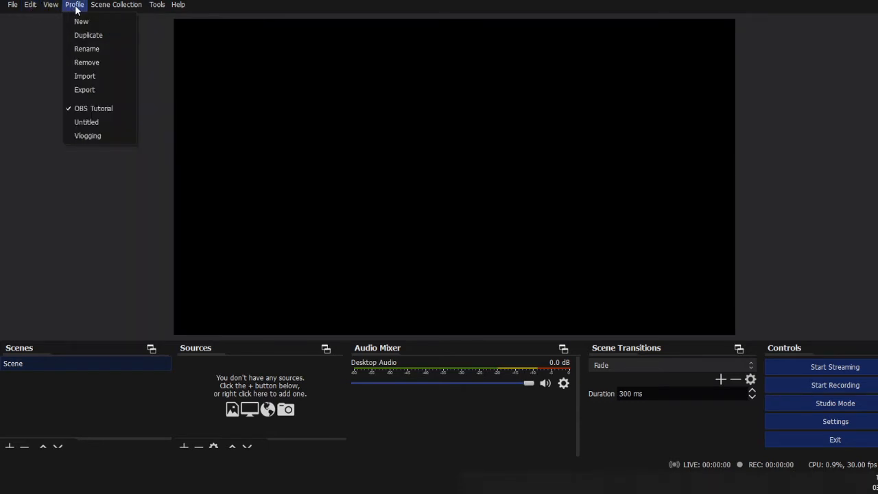
pyautogui.moveTo(106, 9)
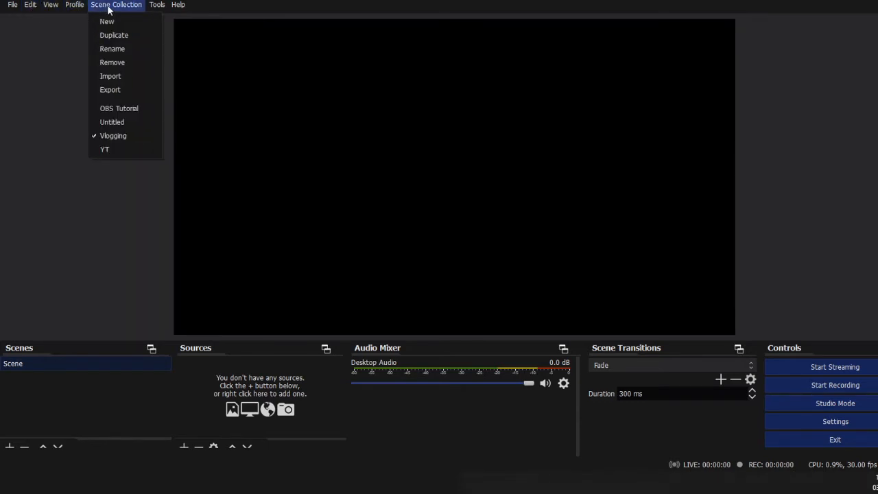
pyautogui.moveTo(162, 8)
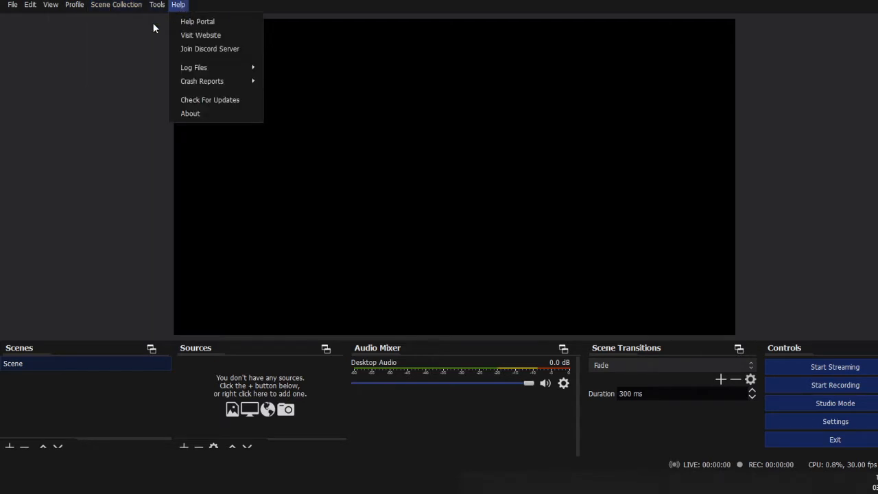
pyautogui.click(76, 128)
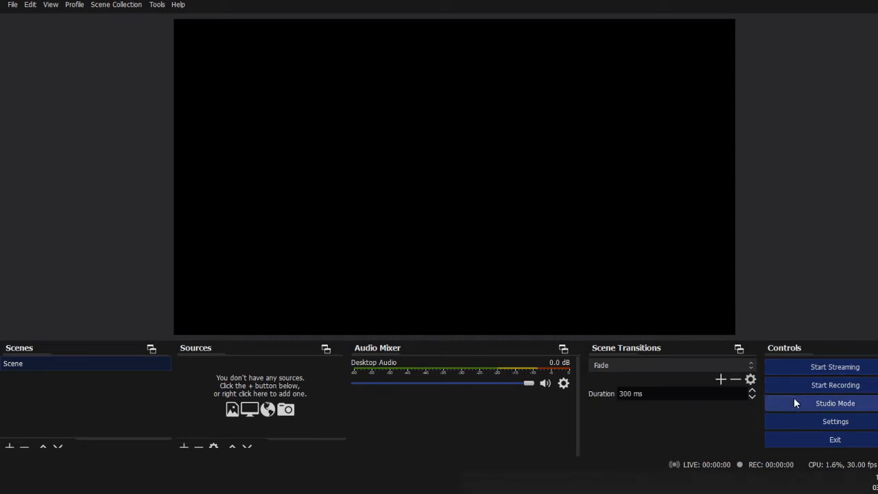
# Turn on Studio Mode and transition the preview scene to the program output.
pyautogui.click(829, 405)
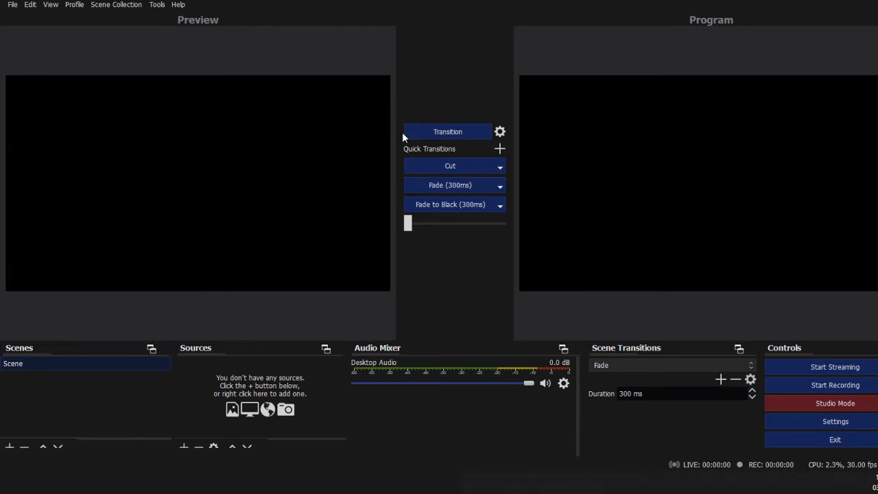
pyautogui.click(439, 133)
pyautogui.click(845, 399)
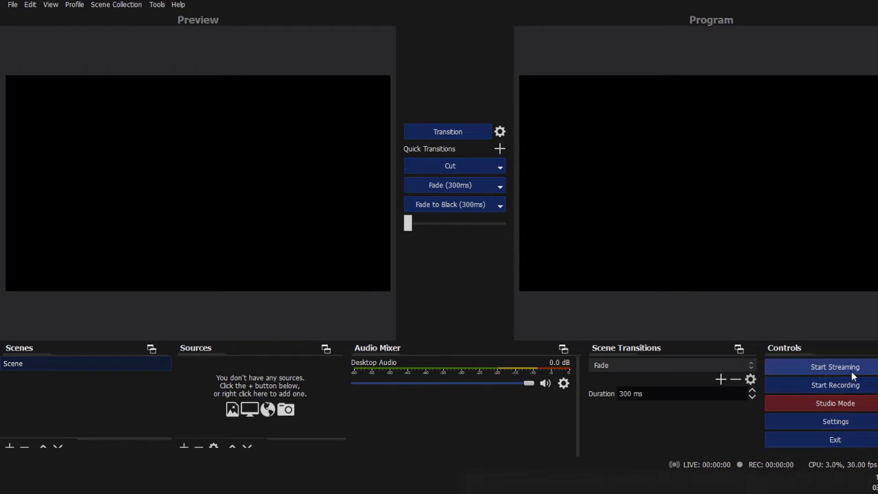
pyautogui.click(861, 409)
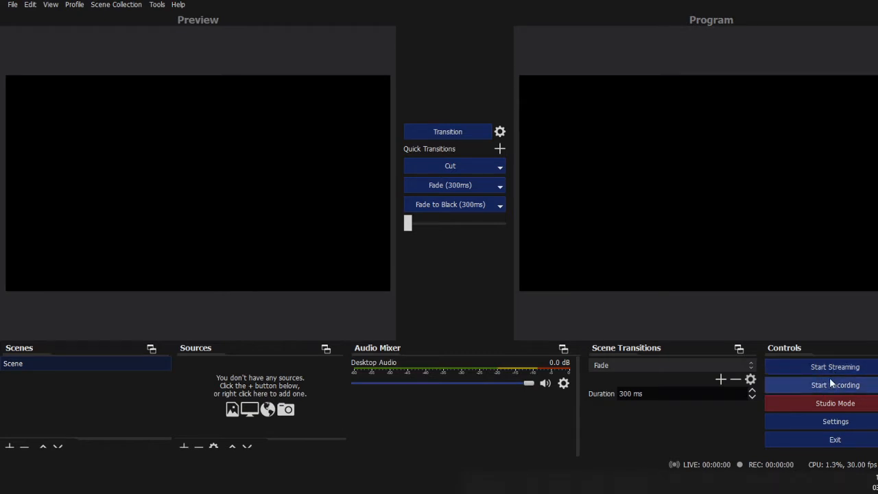
# Open the stream settings and look through the available streaming services, keeping Facebook Live selected.
pyautogui.click(832, 422)
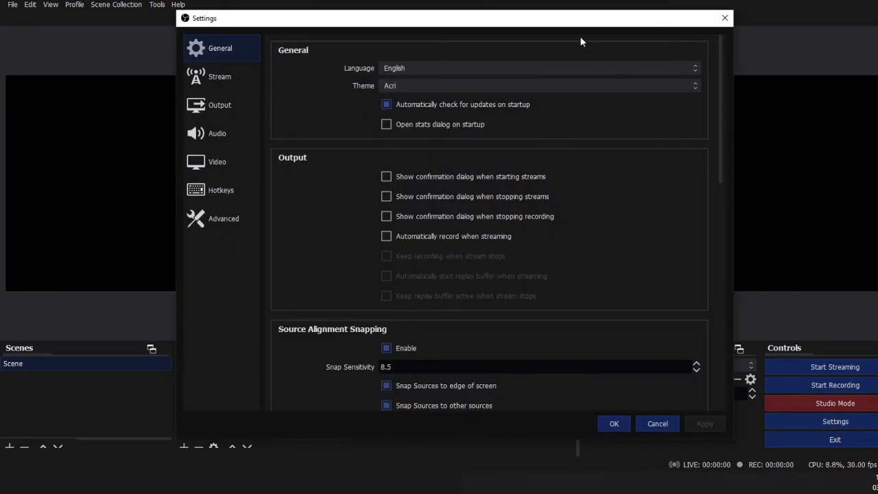
pyautogui.moveTo(570, 20); pyautogui.dragTo(597, 21)
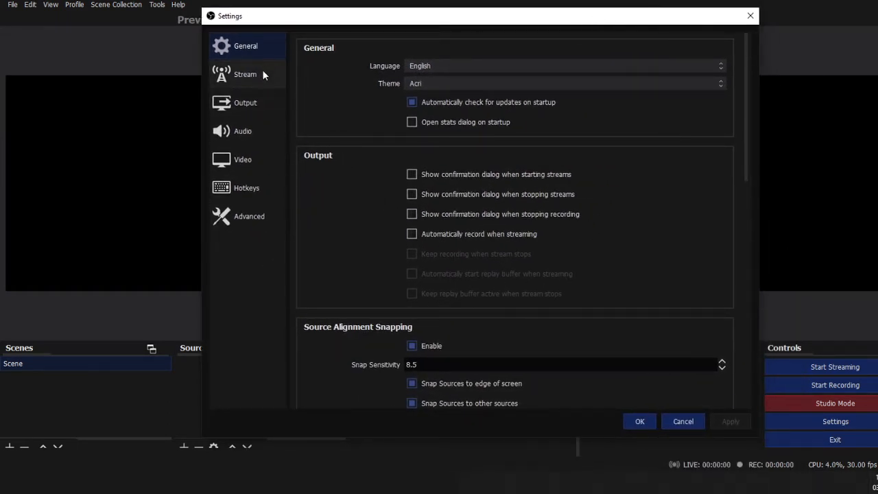
pyautogui.click(246, 74)
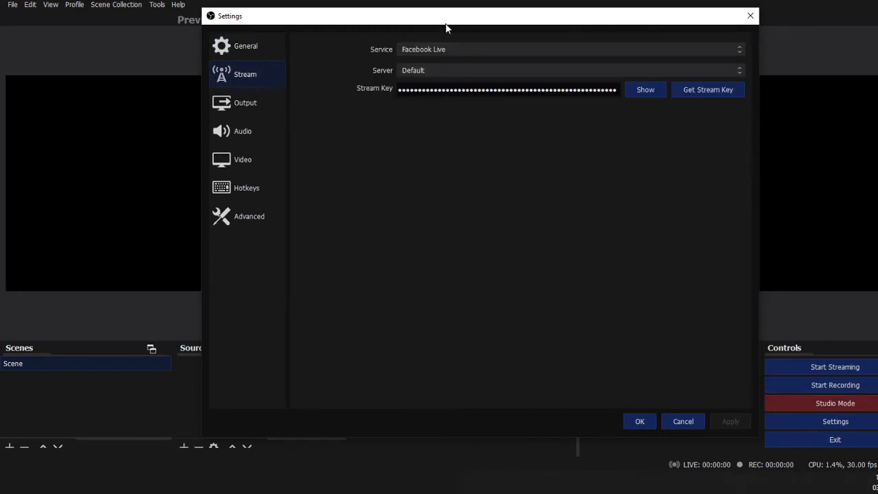
pyautogui.moveTo(442, 17); pyautogui.dragTo(409, 32)
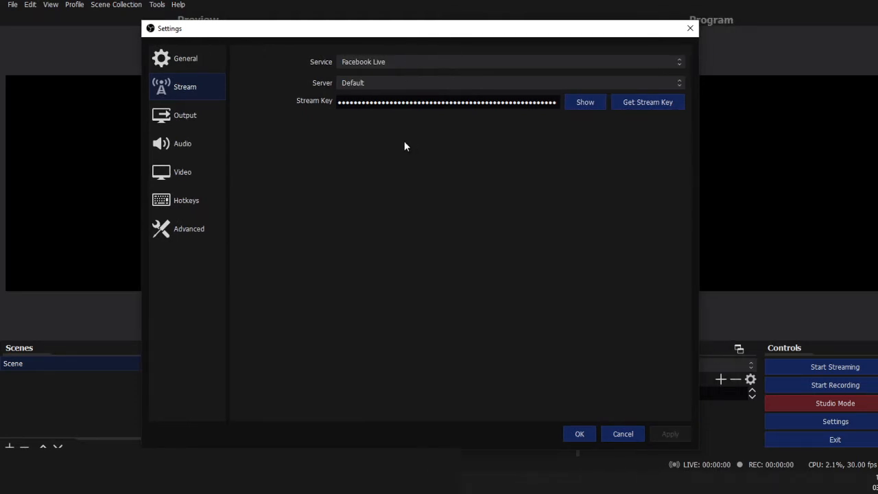
pyautogui.click(441, 65)
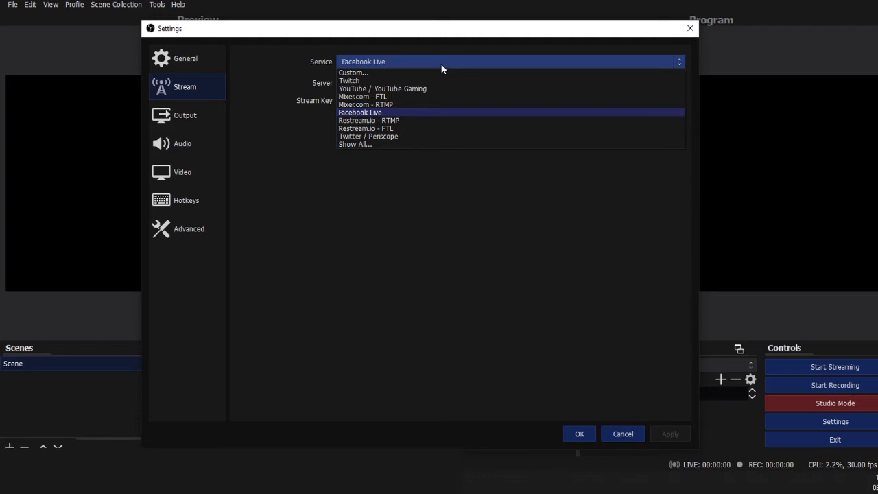
pyautogui.click(449, 53)
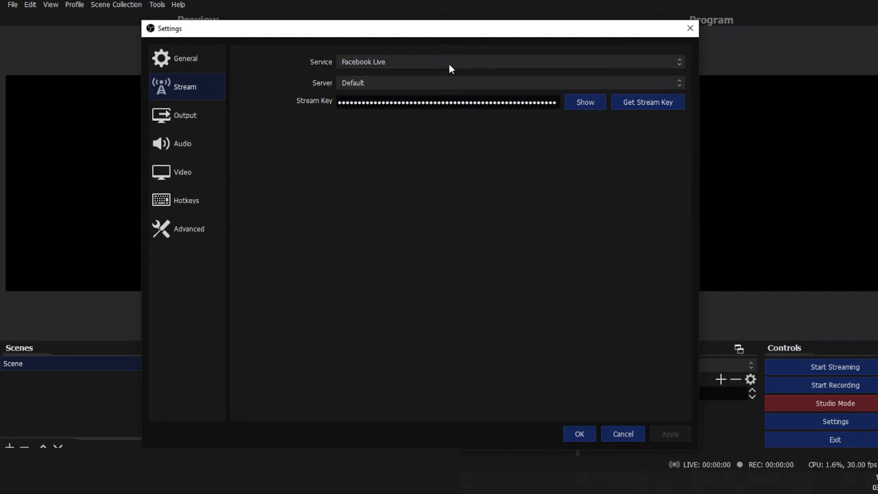
pyautogui.click(451, 63)
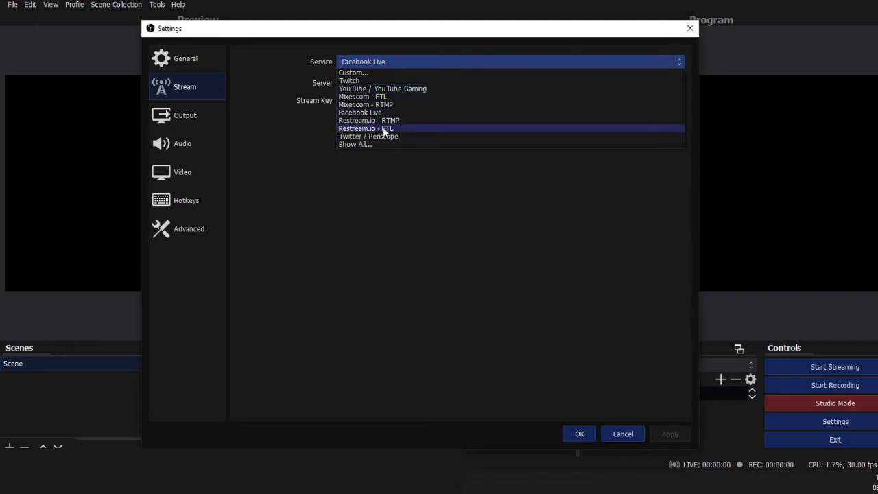
pyautogui.click(313, 29)
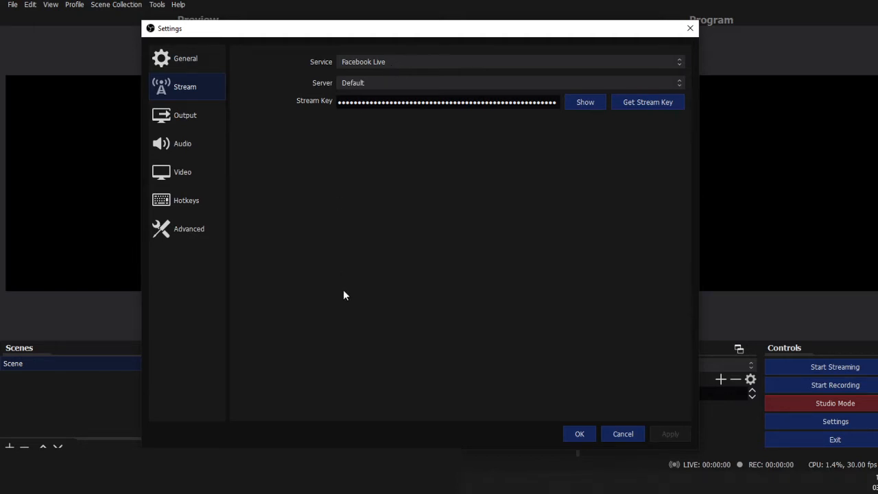
# Switch to the browser, bring up the managed Facebook page and start creating a live video from it.
pyautogui.moveTo(236, 482)
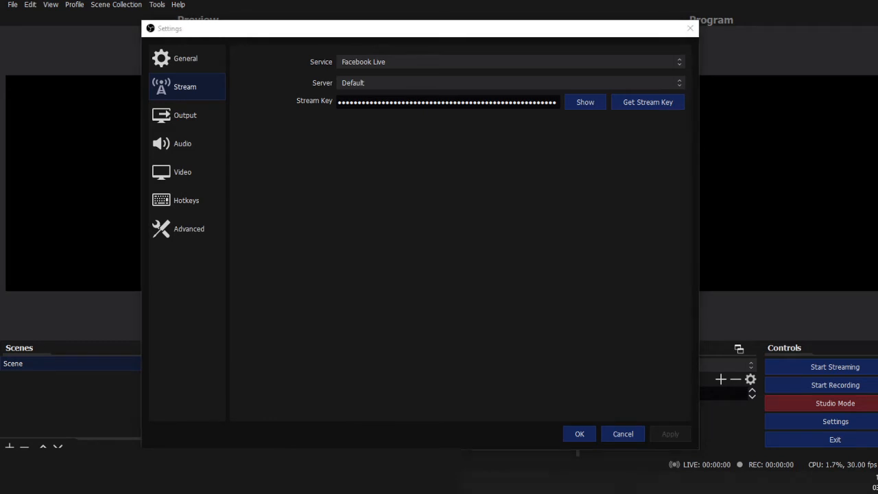
pyautogui.click(146, 444)
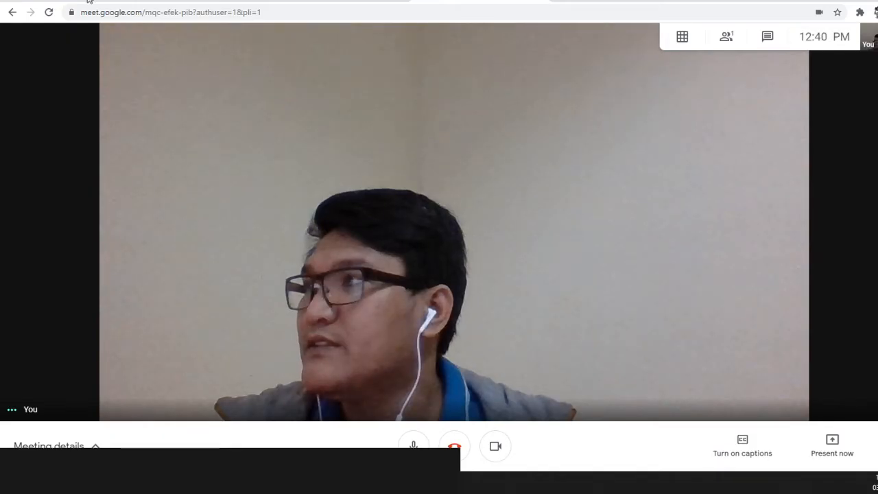
pyautogui.click(88, 2)
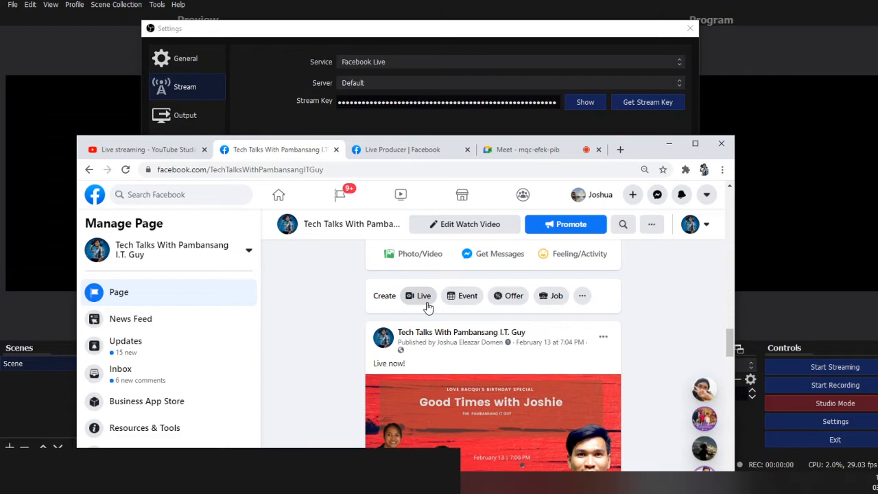
pyautogui.click(426, 302)
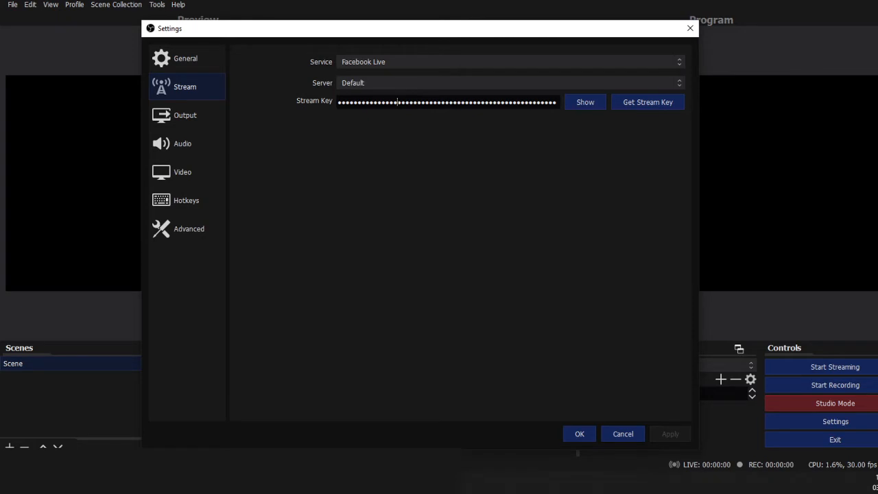
# Paste the stream key into the Stream Key field of the Facebook Live service, then apply and save the settings.
pyautogui.hotkey('ctrl', 'v')
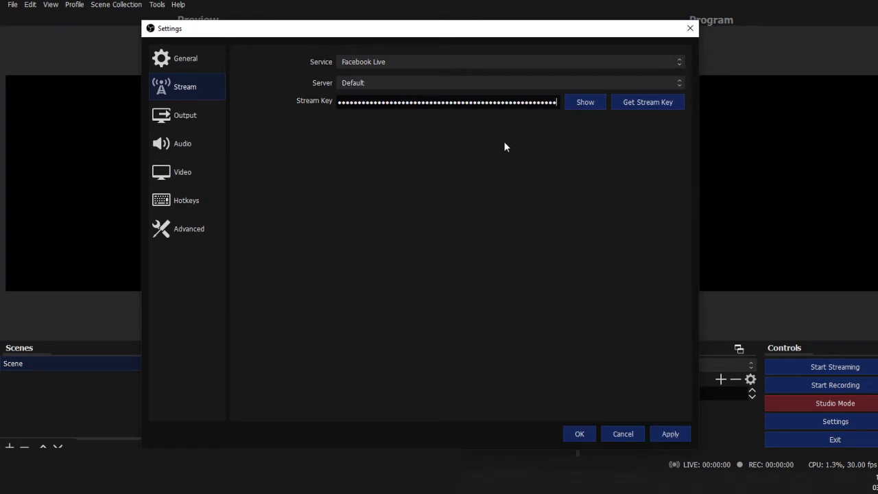
pyautogui.click(676, 436)
pyautogui.click(570, 437)
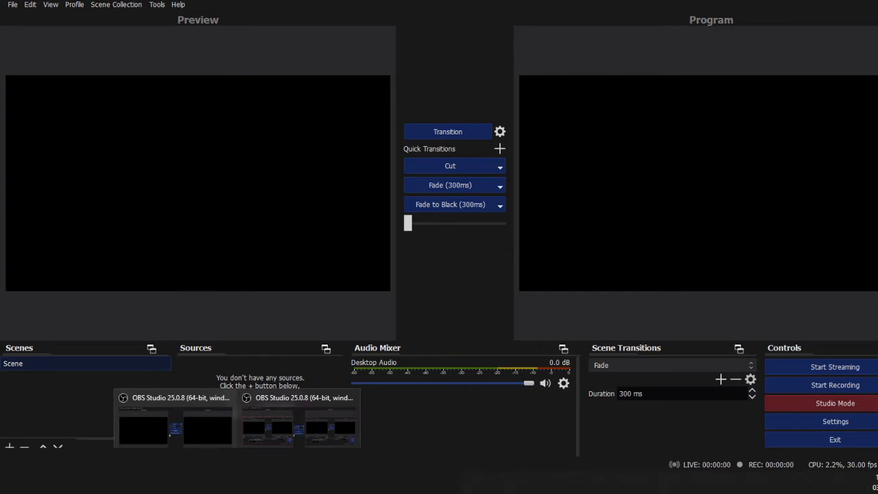
# Switch to the Facebook Live Producer page, turn off the persistent stream key and return to OBS Studio.
pyautogui.click(179, 420)
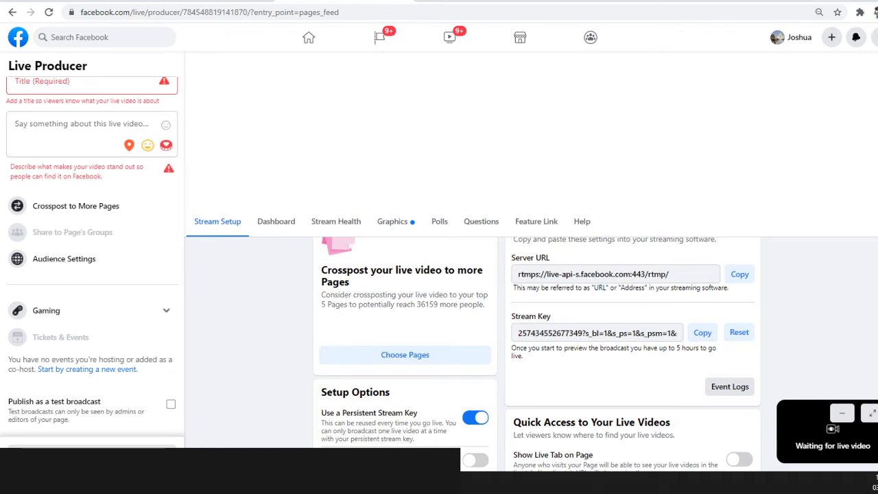
pyautogui.click(475, 417)
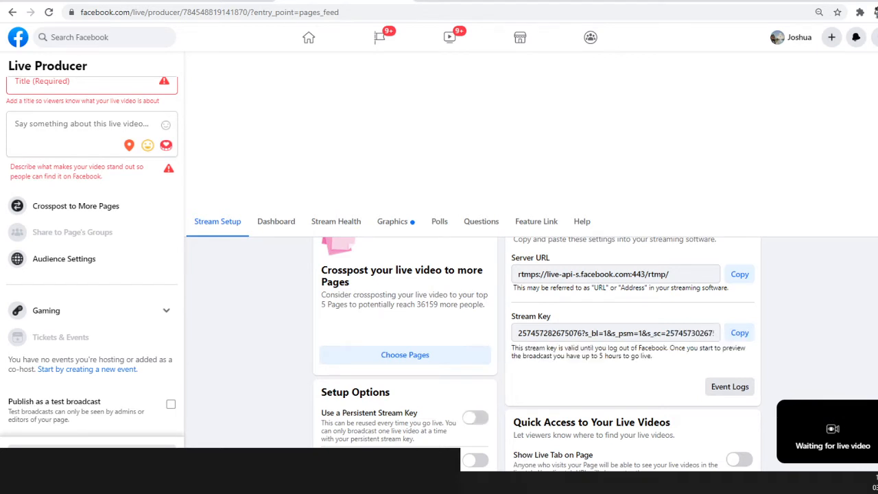
pyautogui.moveTo(285, 480)
pyautogui.click(176, 429)
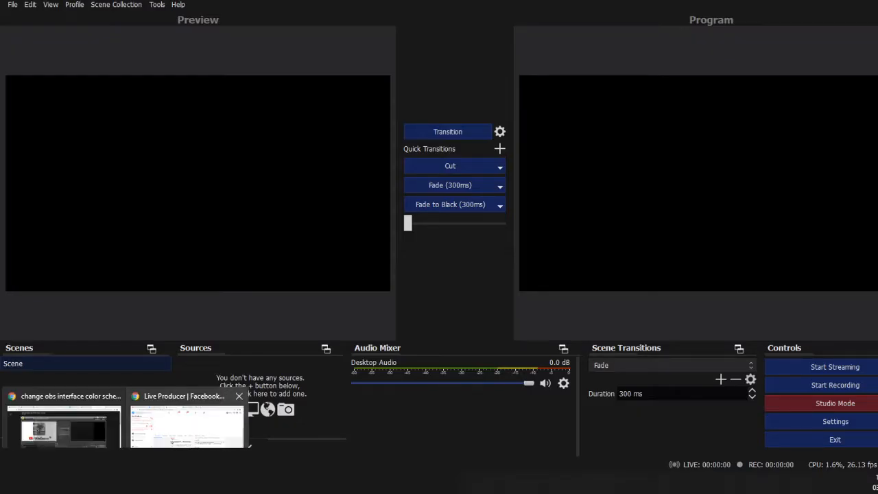
# Switch back to the Live Producer browser window, restore it from full size and place it over OBS Studio.
pyautogui.click(186, 419)
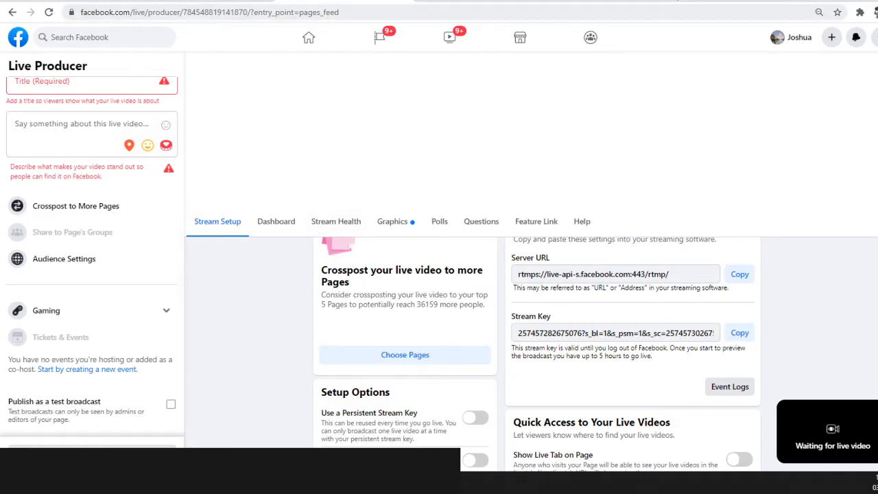
pyautogui.doubleClick(675, 0)
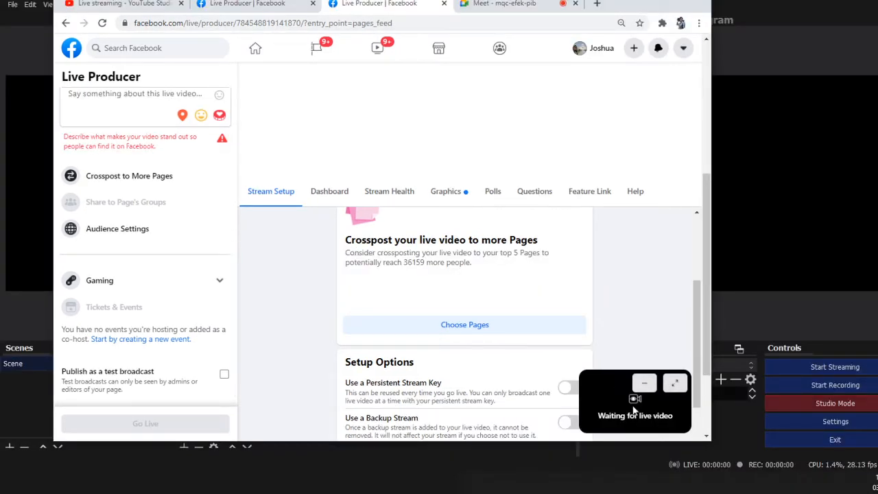
pyautogui.moveTo(617, 3); pyautogui.dragTo(505, 7)
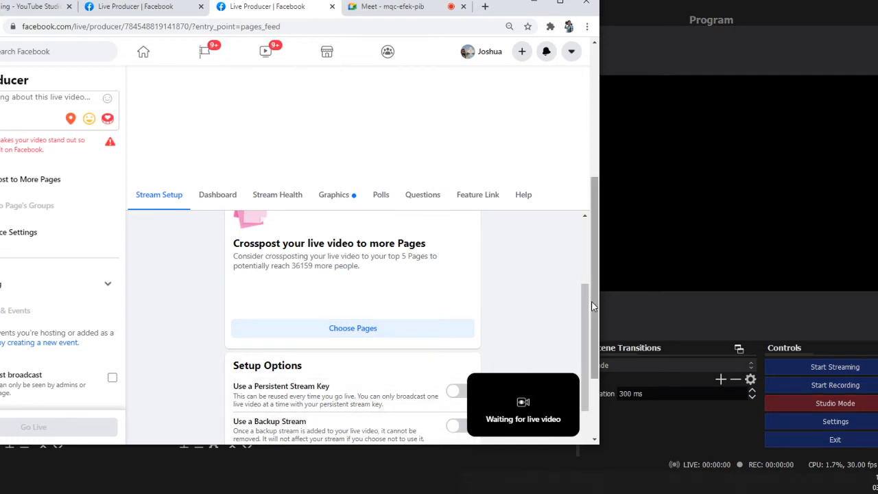
pyautogui.moveTo(503, 14); pyautogui.dragTo(649, 28)
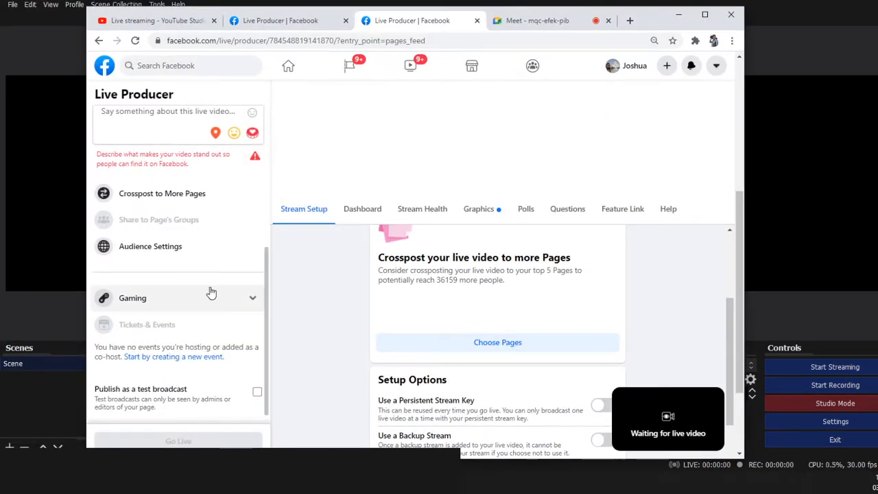
# Review the Live Producer page, examining the title and description fields, the test broadcast option and the live stream setup.
pyautogui.scroll(3, 210, 290)
pyautogui.click(162, 239)
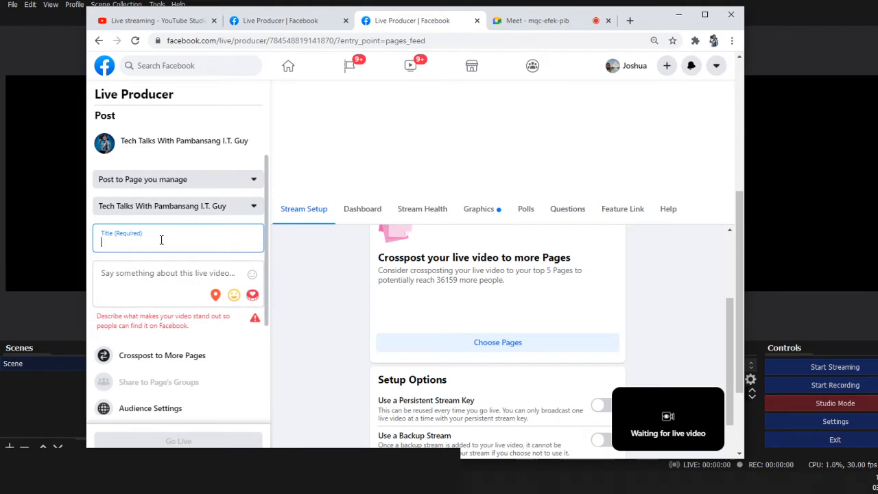
pyautogui.click(153, 272)
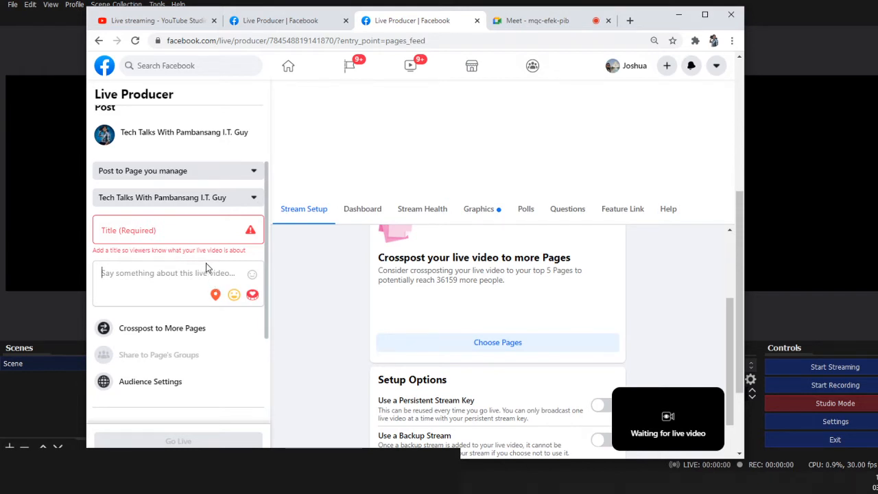
pyautogui.scroll(-2, 207, 264)
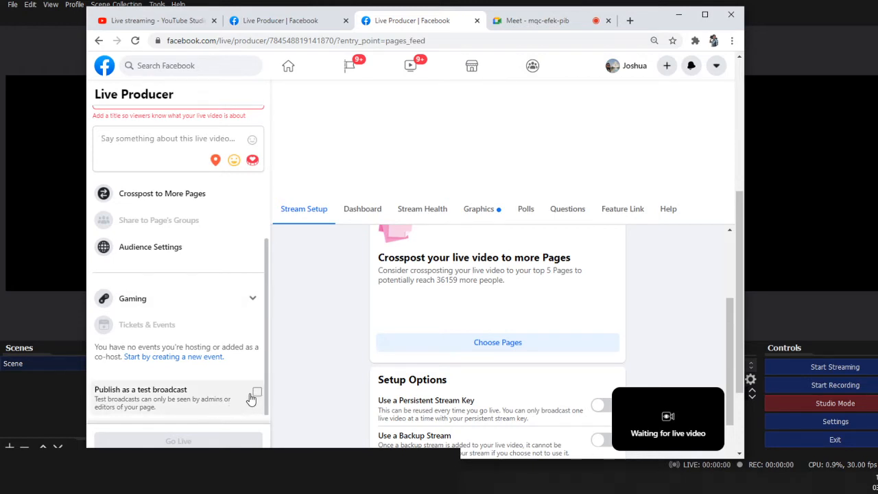
pyautogui.moveTo(649, 31); pyautogui.dragTo(679, 45)
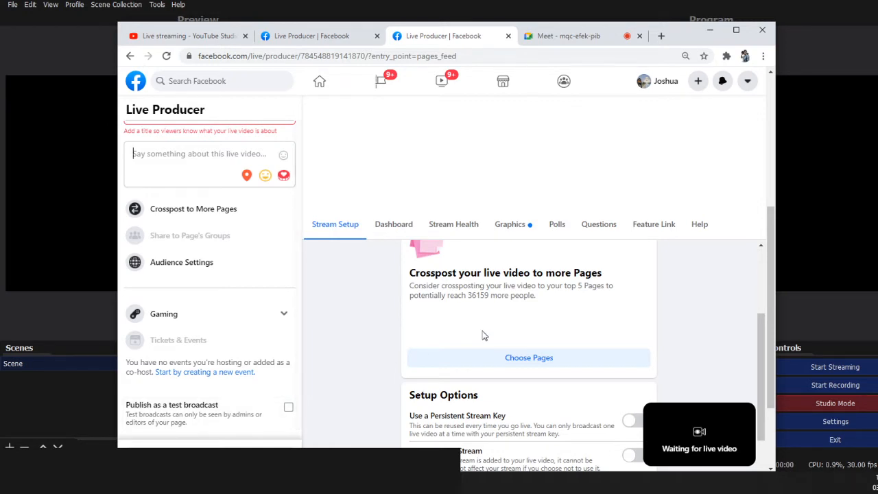
pyautogui.scroll(-1, 710, 325)
pyautogui.scroll(-5, 709, 320)
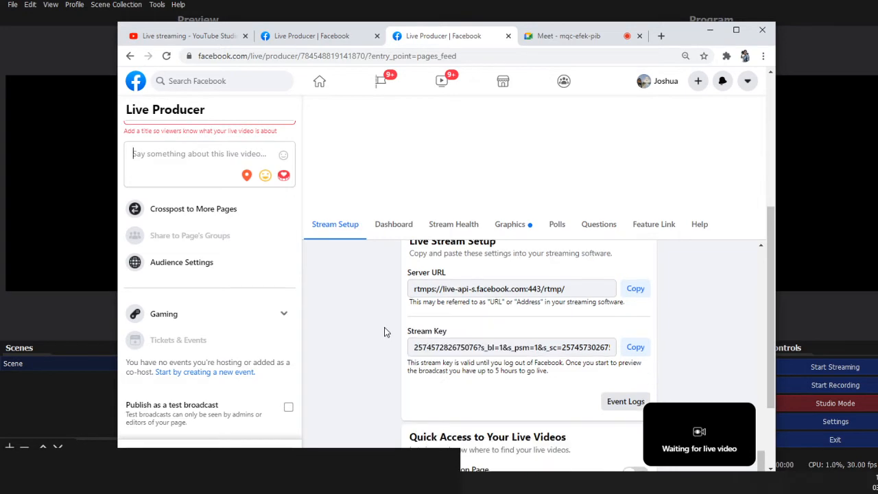
pyautogui.scroll(-3, 384, 331)
pyautogui.scroll(10, 384, 331)
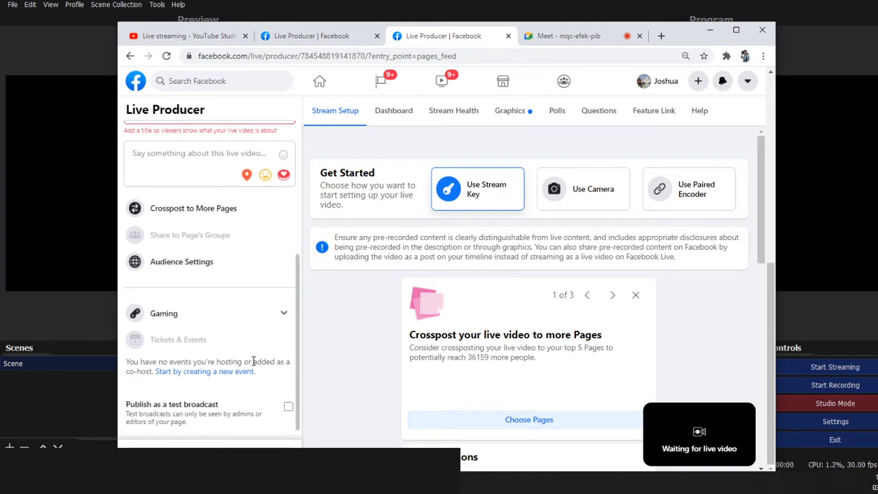
pyautogui.scroll(3, 208, 324)
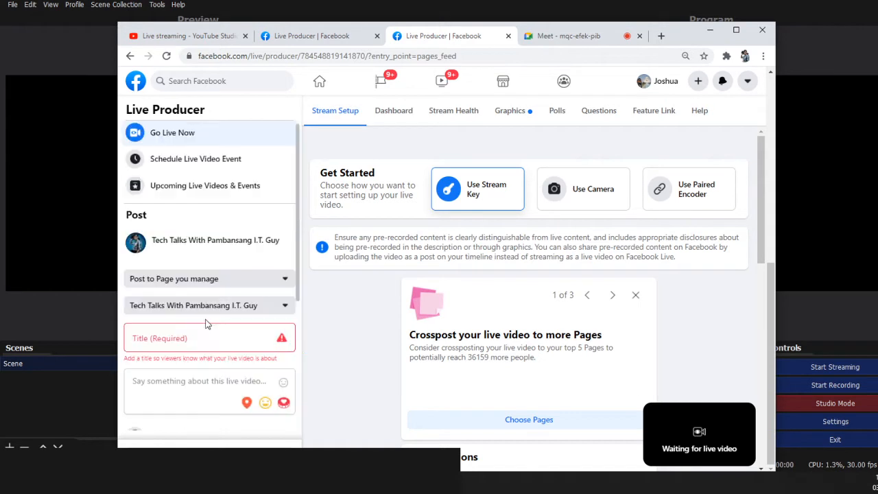
pyautogui.scroll(-2, 202, 314)
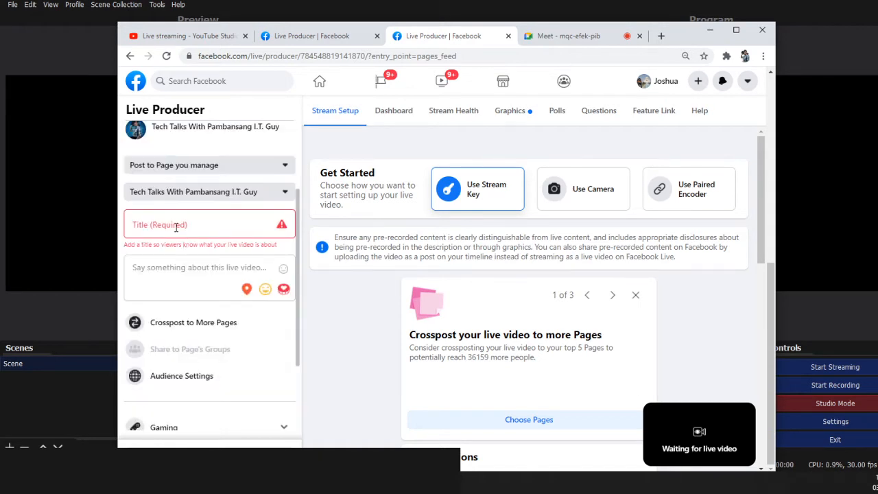
# Enter "Test" as both the title and the description of the live video.
pyautogui.click(176, 228)
pyautogui.click(182, 277)
pyautogui.click(172, 230)
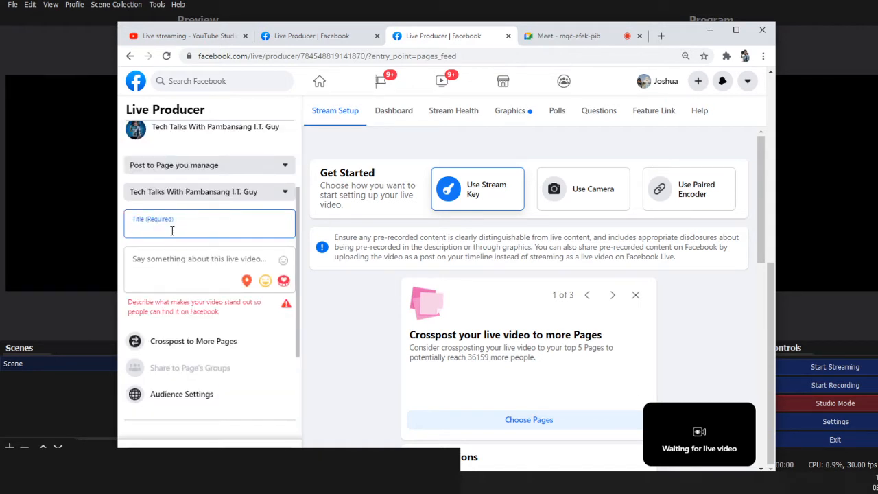
pyautogui.write('Test')
pyautogui.press('Tab')
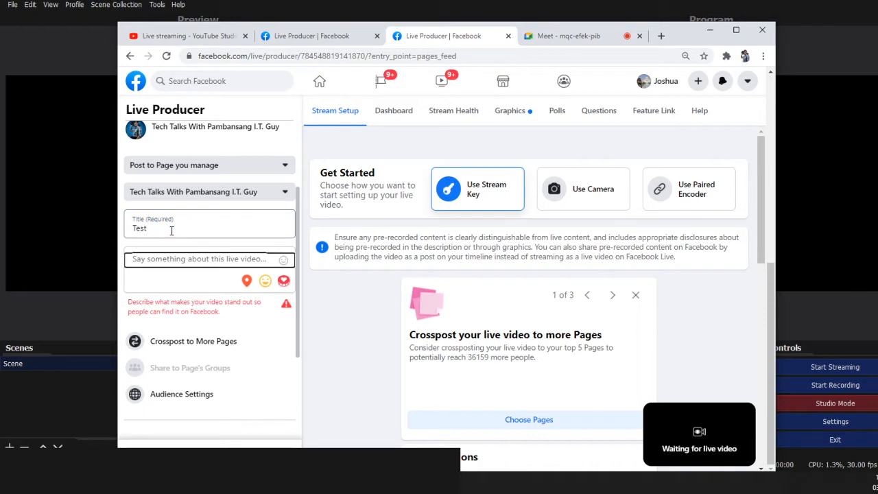
pyautogui.scroll(-2, 172, 231)
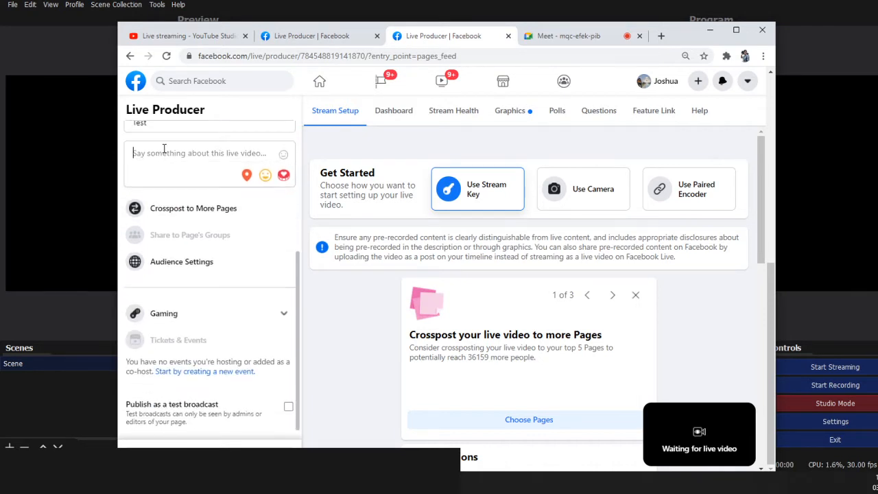
pyautogui.write('Test')
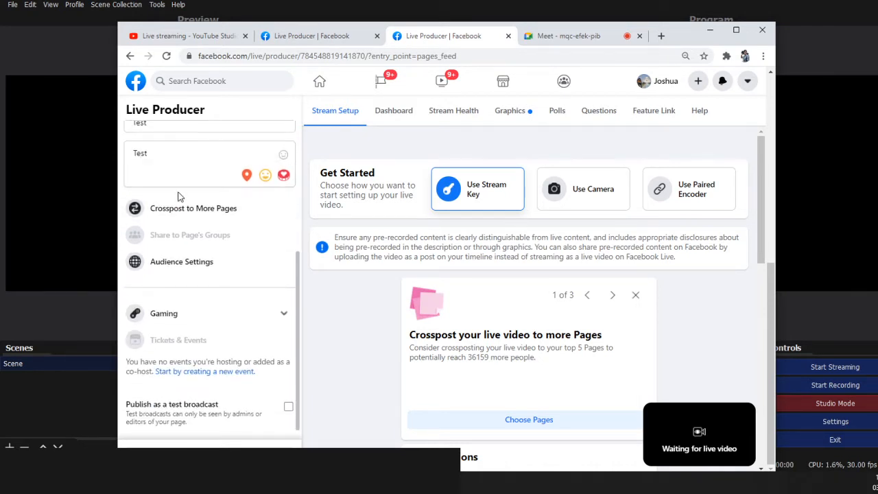
pyautogui.moveTo(697, 446)
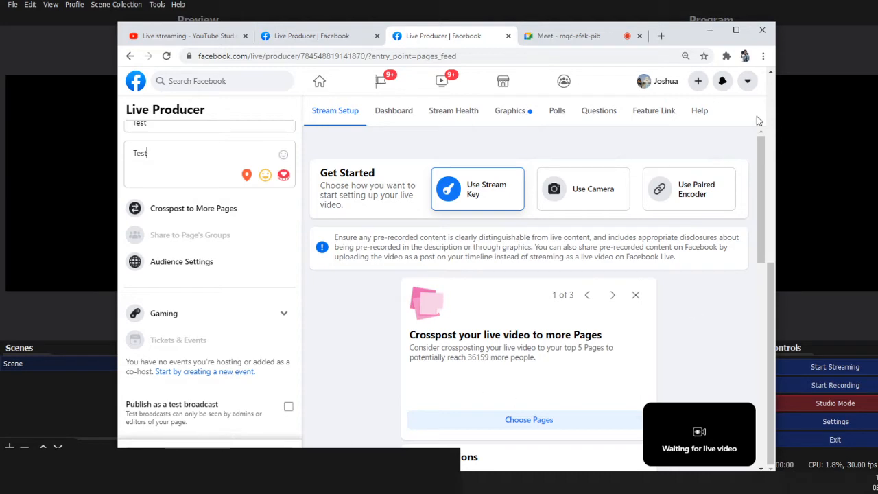
pyautogui.moveTo(688, 36); pyautogui.dragTo(574, 41)
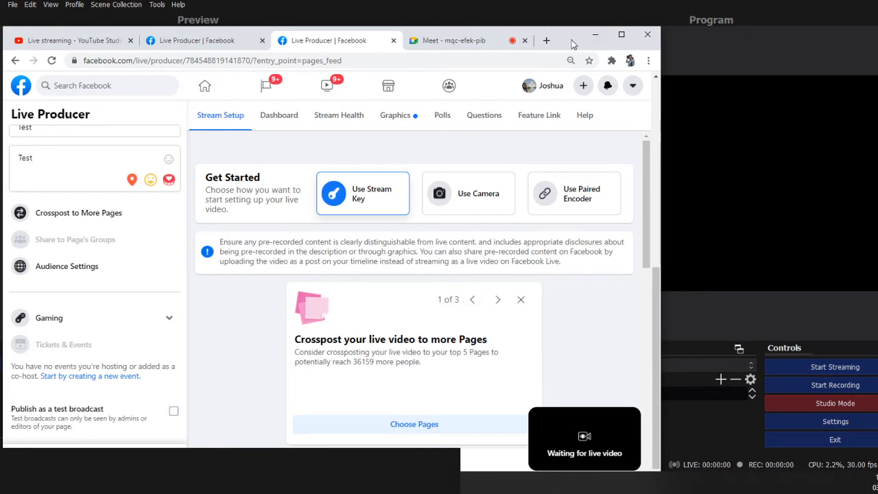
pyautogui.moveTo(572, 40); pyautogui.dragTo(629, 31)
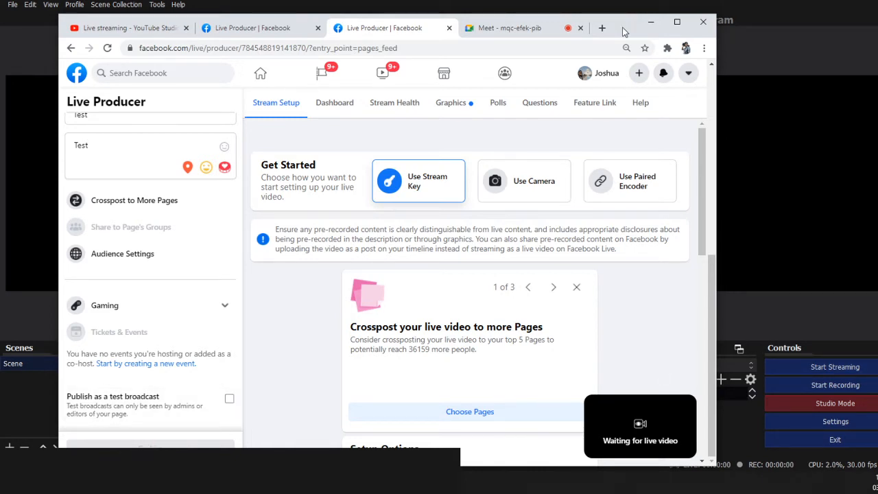
pyautogui.moveTo(622, 30); pyautogui.dragTo(665, 44)
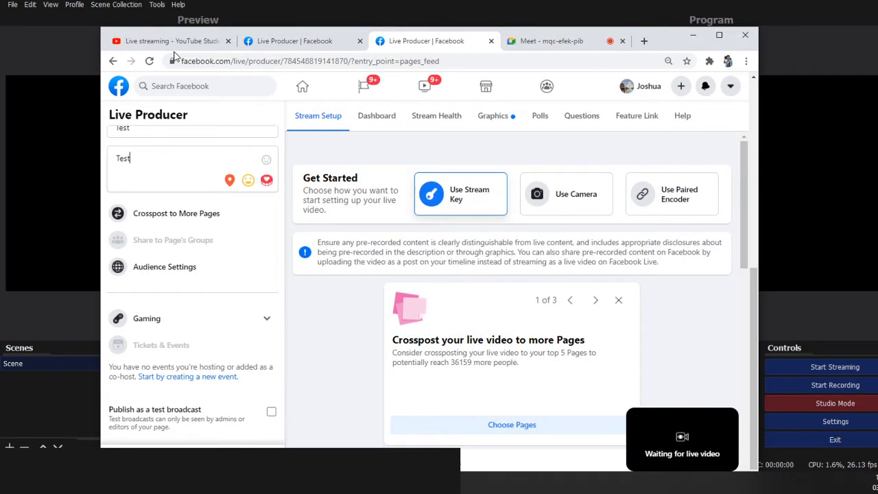
# Switch to YouTube Studio, go live from the channel dashboard, and open the Stream page in the maximized window.
pyautogui.click(172, 43)
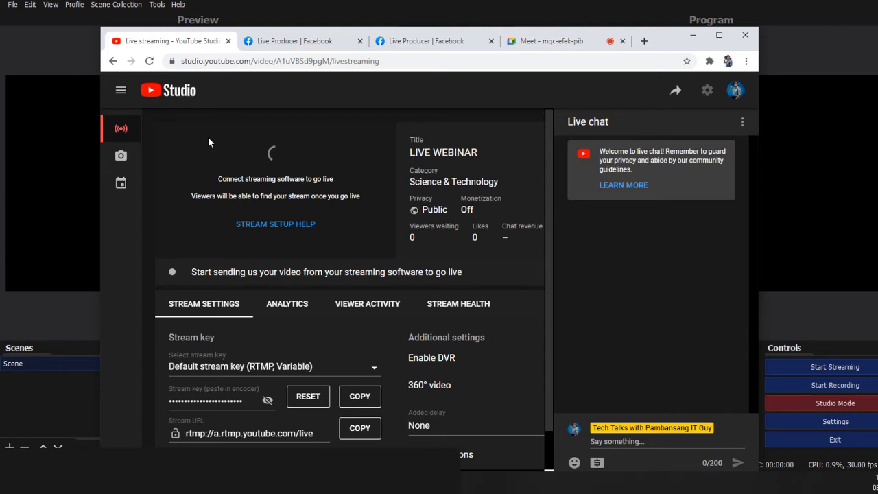
pyautogui.moveTo(670, 46); pyautogui.dragTo(677, 139)
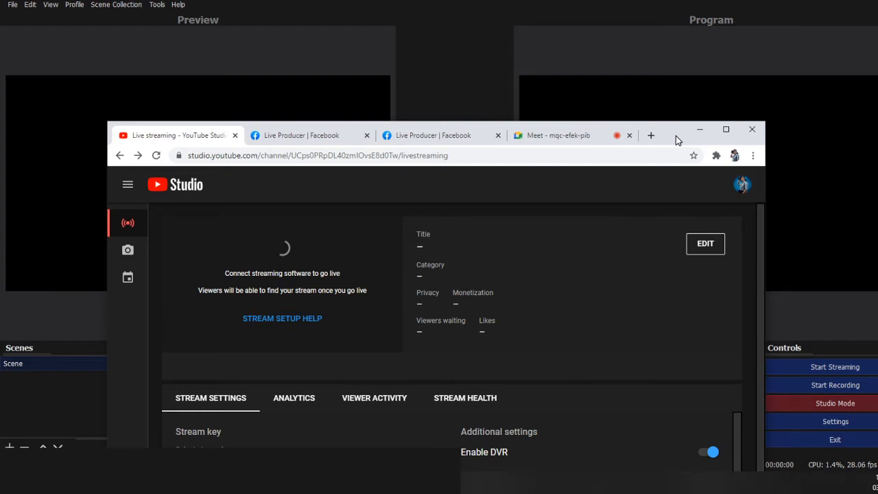
pyautogui.moveTo(675, 140); pyautogui.dragTo(698, 125)
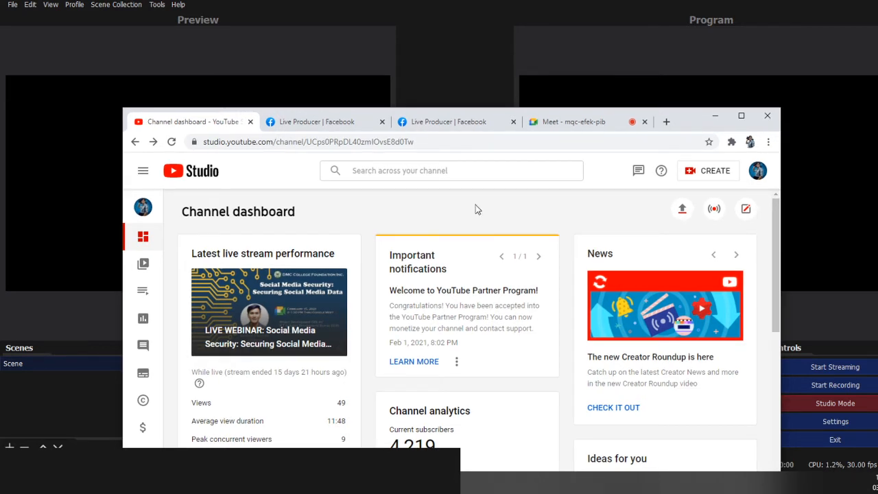
pyautogui.click(714, 210)
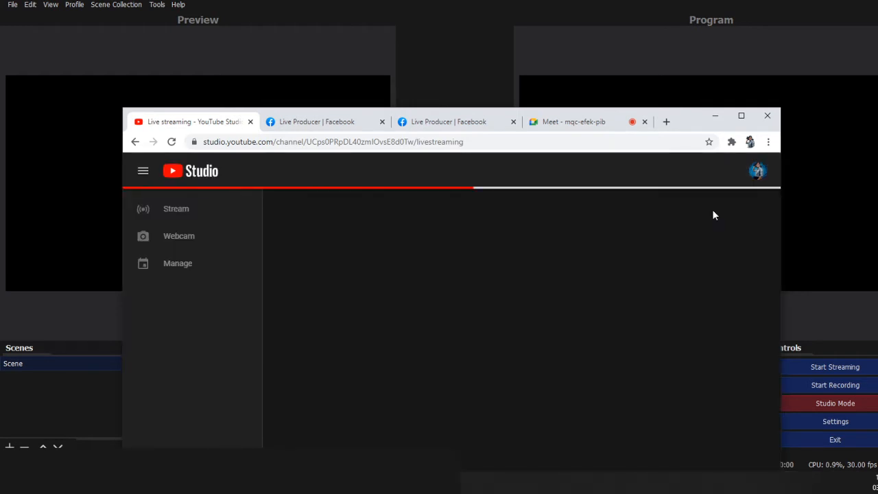
pyautogui.click(741, 116)
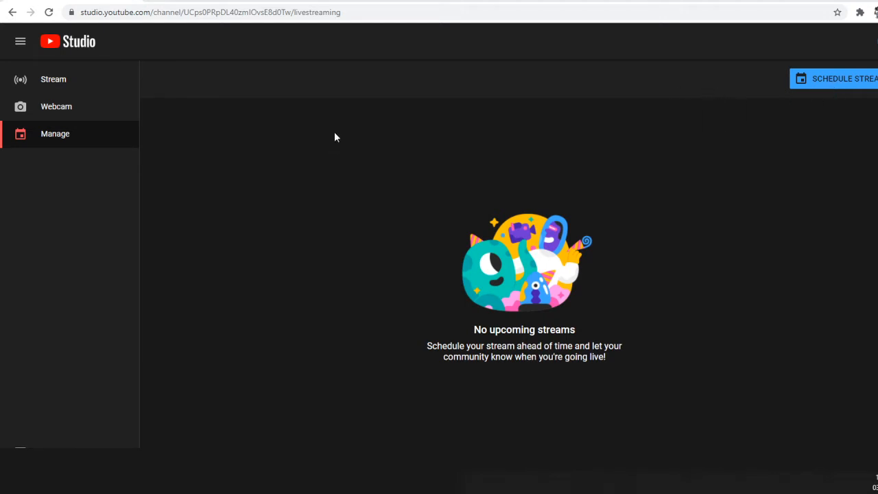
pyautogui.click(81, 80)
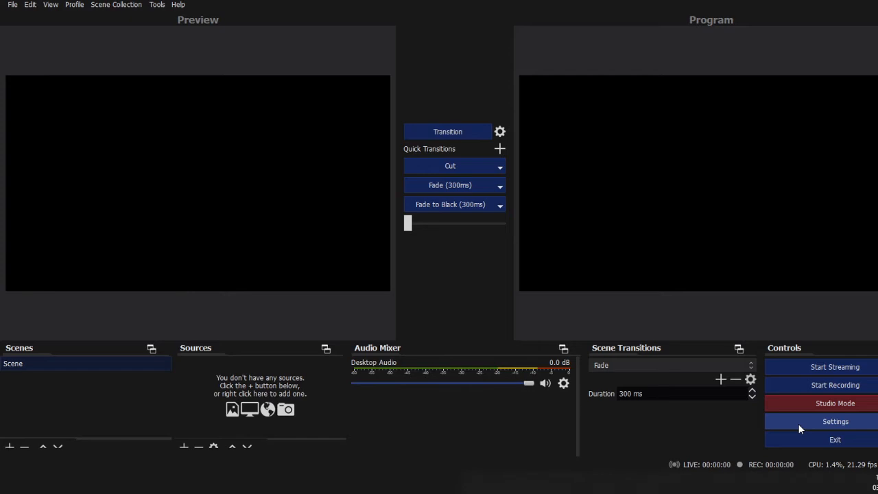
# Set the streaming service to YouTube / YouTube Gaming in the OBS Studio stream settings.
pyautogui.click(798, 423)
pyautogui.click(449, 53)
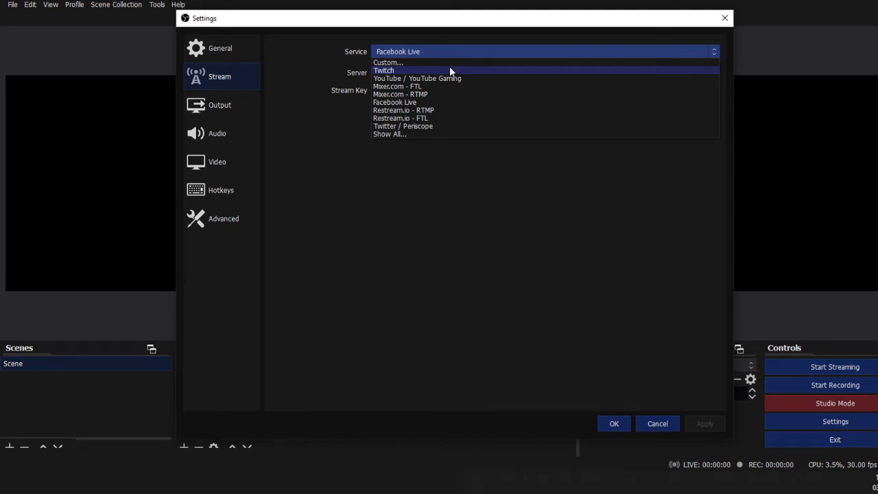
pyautogui.click(452, 78)
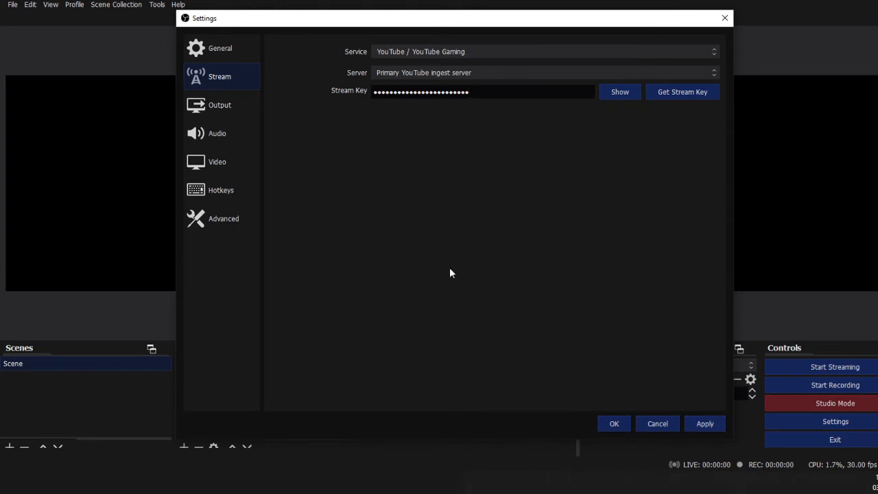
pyautogui.click(464, 53)
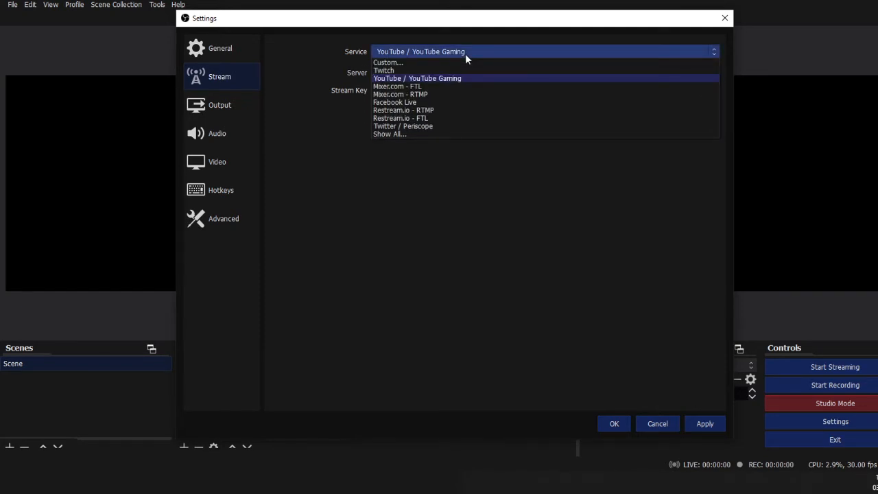
pyautogui.click(312, 65)
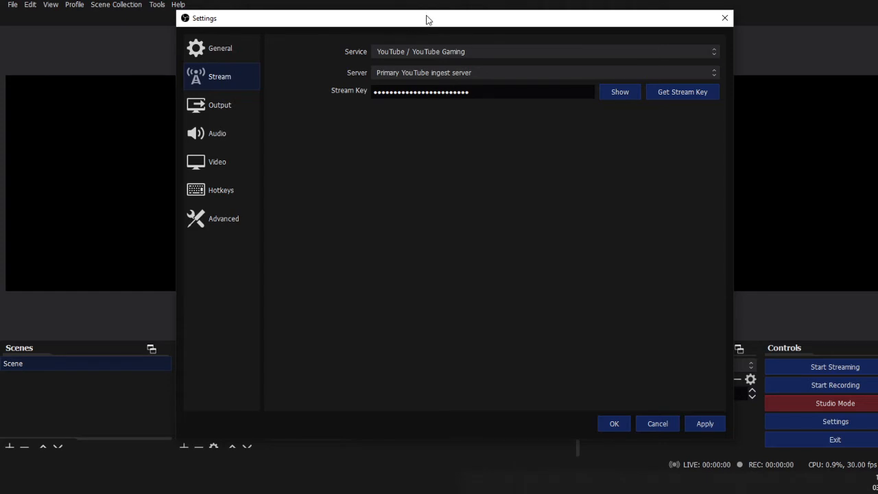
pyautogui.moveTo(426, 23); pyautogui.dragTo(417, 39)
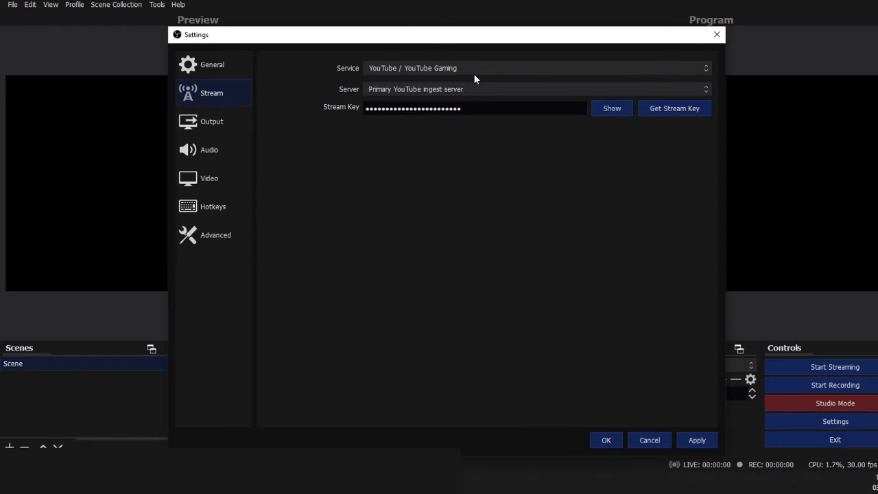
pyautogui.moveTo(481, 39); pyautogui.dragTo(423, 36)
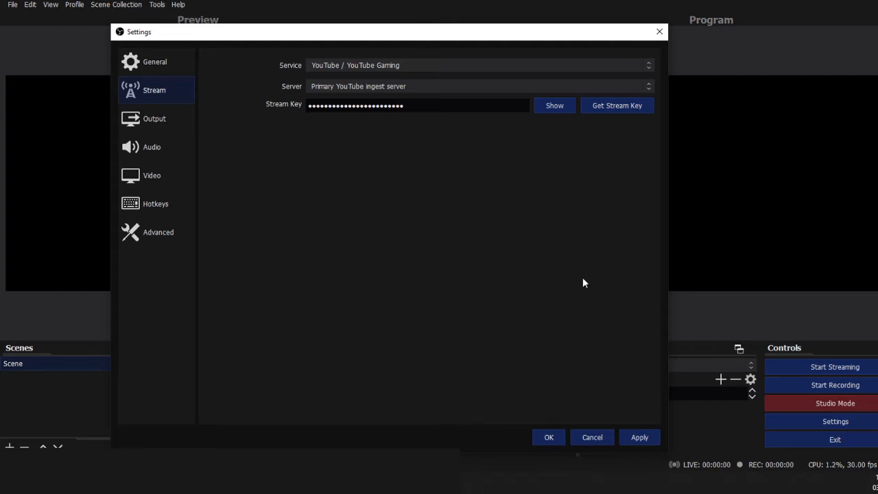
# Apply the YouTube stream settings and close the settings window.
pyautogui.click(643, 437)
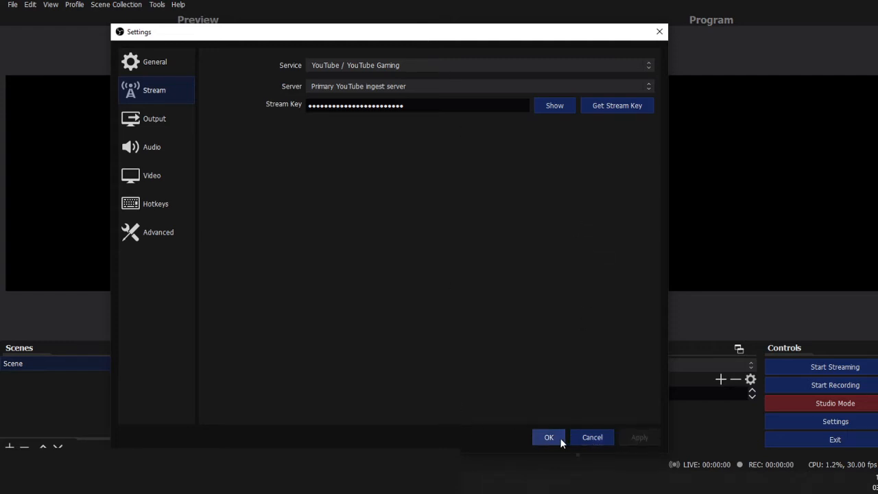
pyautogui.click(558, 439)
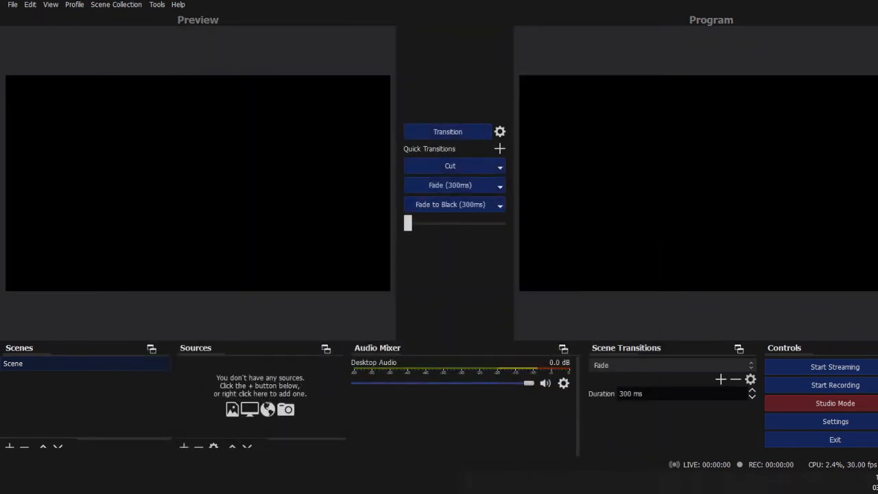
# Switch to the YouTube Studio live streaming page and examine the status line about sending video from the streaming software.
pyautogui.moveTo(103, 482)
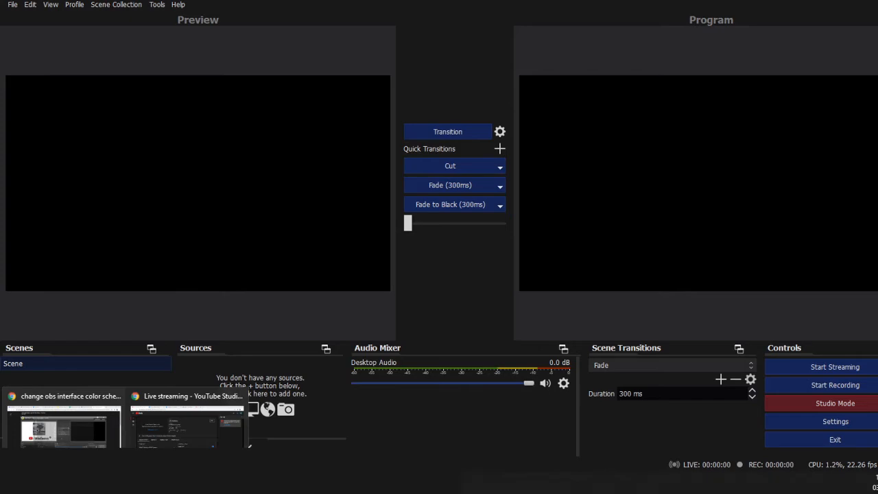
pyautogui.click(187, 421)
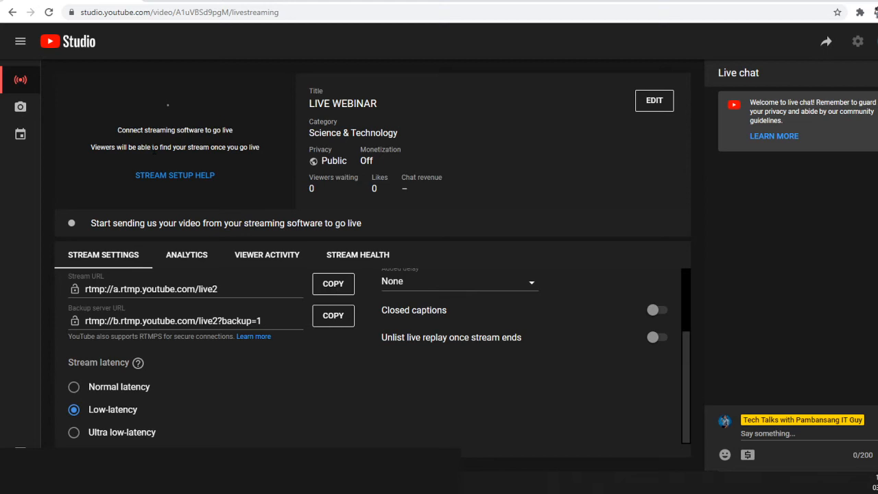
pyautogui.moveTo(89, 223); pyautogui.dragTo(370, 227)
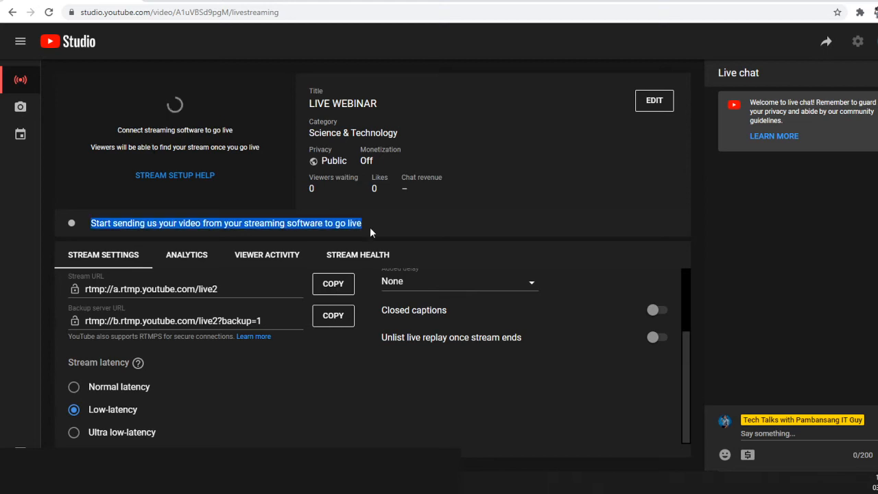
pyautogui.click(369, 227)
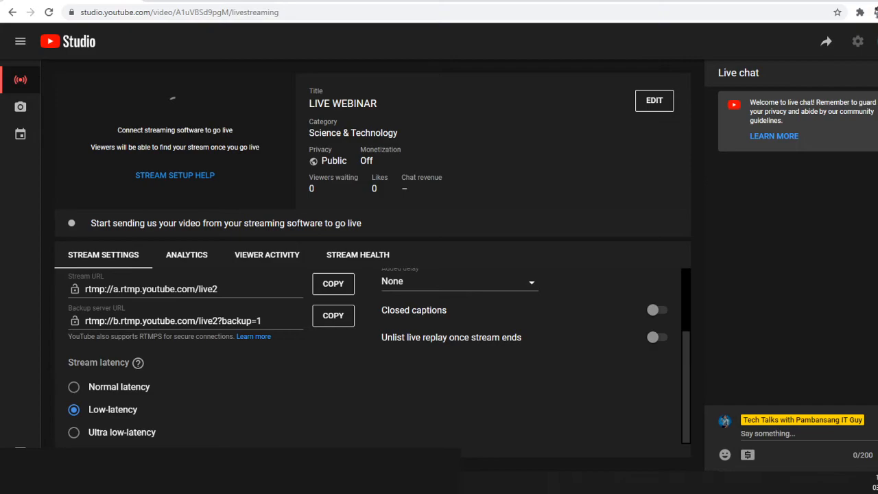
# Switch back to OBS Studio and rename the existing scene as "Stand by".
pyautogui.hotkey('alt', 'Tab')
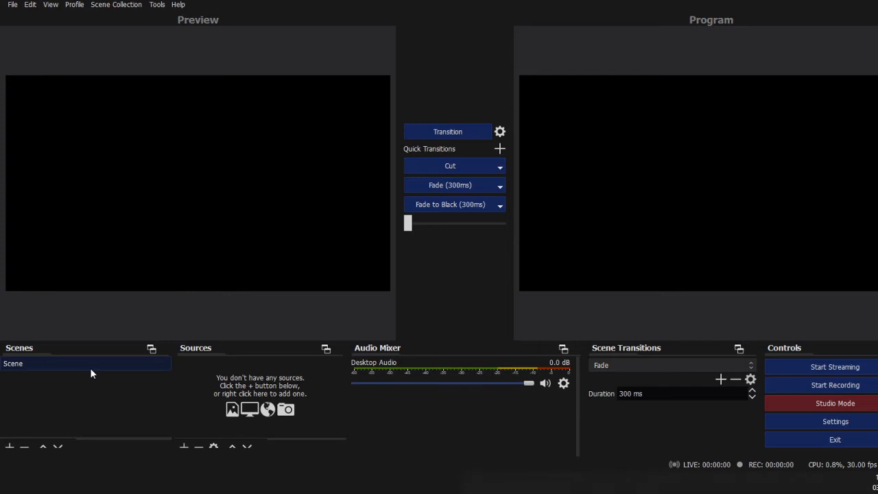
pyautogui.rightClick(39, 365)
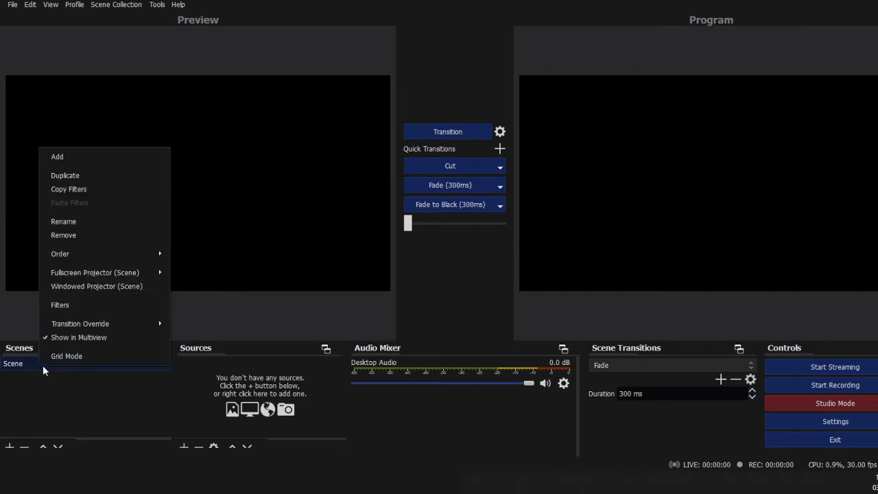
pyautogui.click(26, 392)
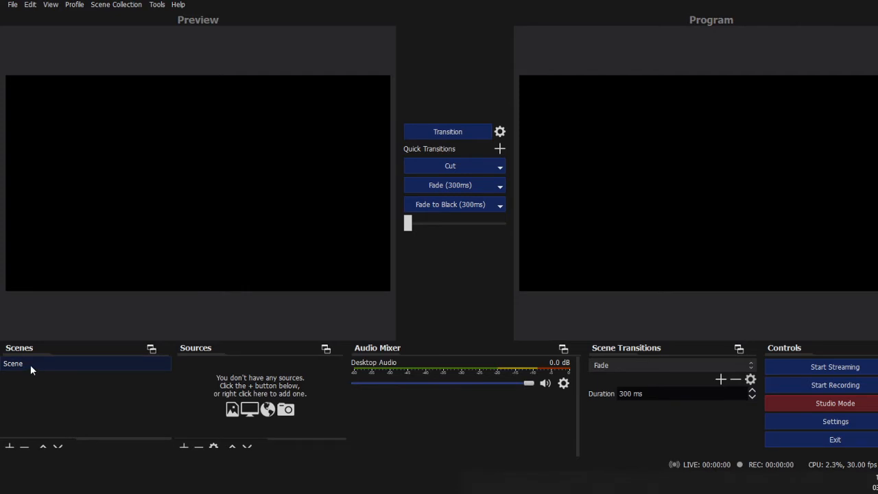
pyautogui.rightClick(30, 364)
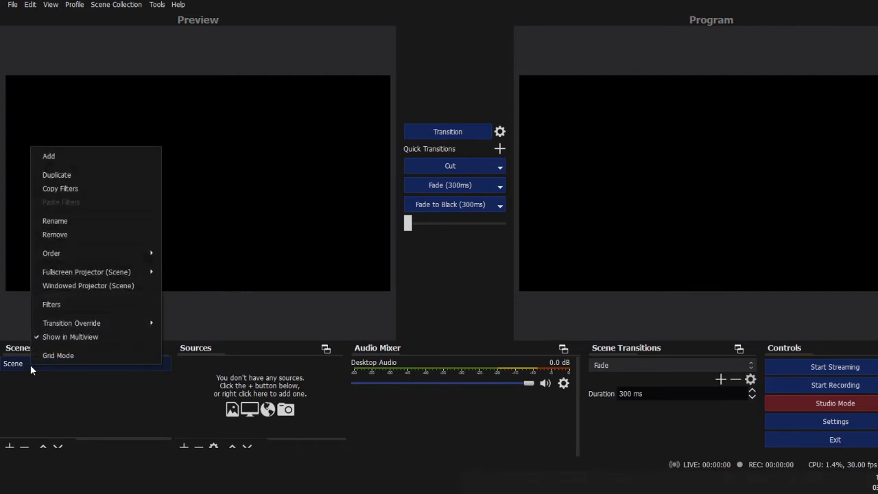
pyautogui.click(55, 221)
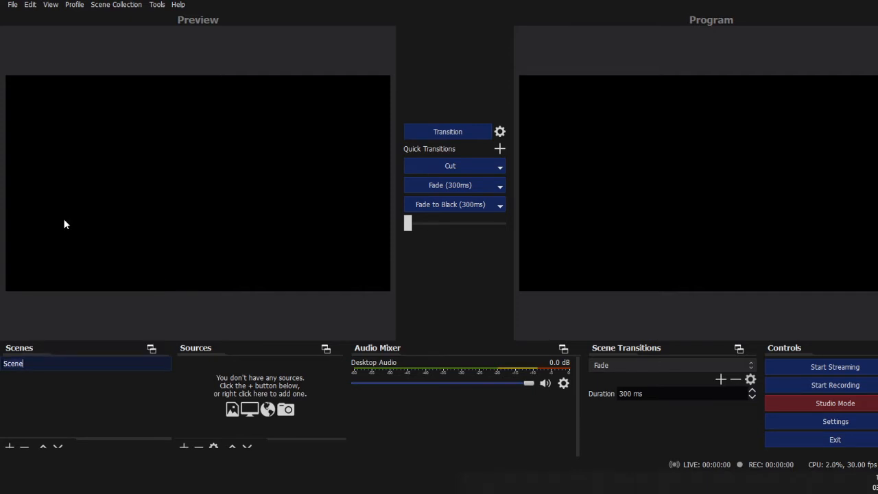
pyautogui.write('Stand by')
pyautogui.press('Return')
pyautogui.rightClick(50, 371)
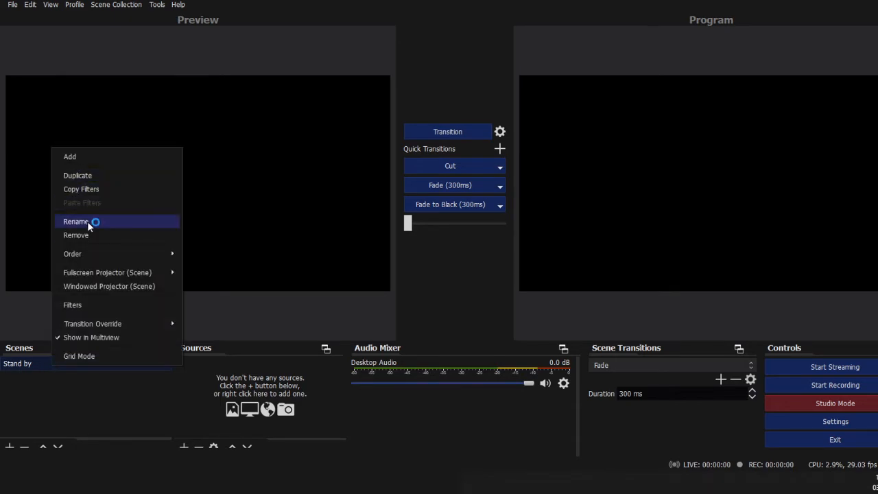
pyautogui.click(37, 364)
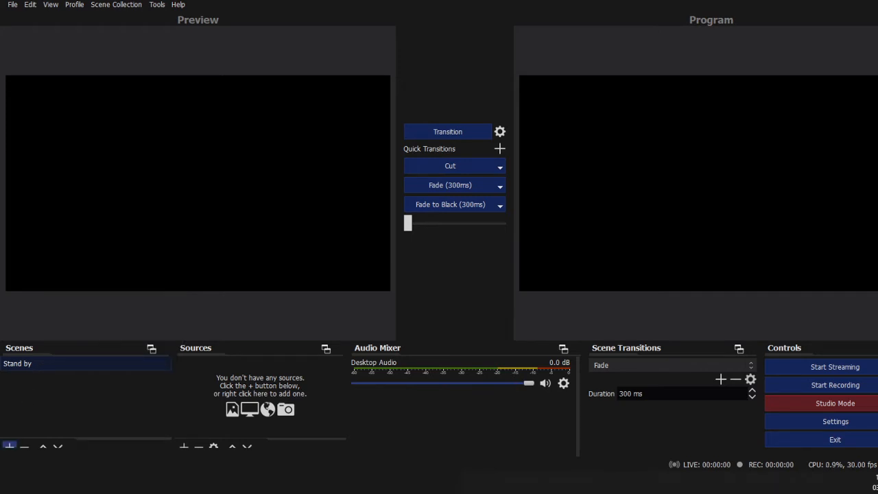
# Add a scene named "Main" and place it above the Stand by scene in the scene list.
pyautogui.click(9, 446)
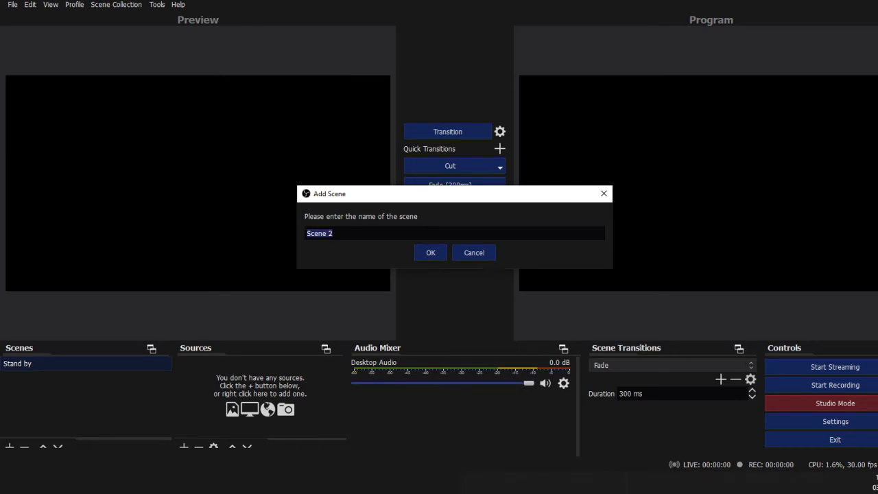
pyautogui.click(486, 258)
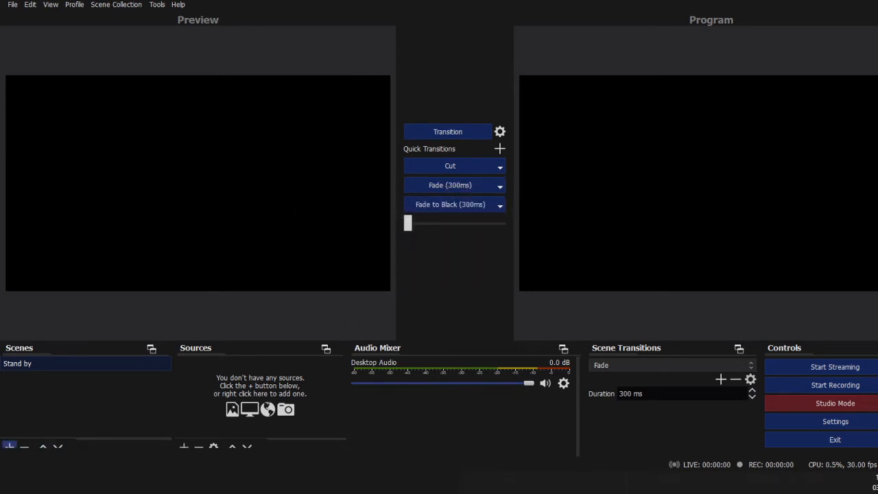
pyautogui.click(10, 446)
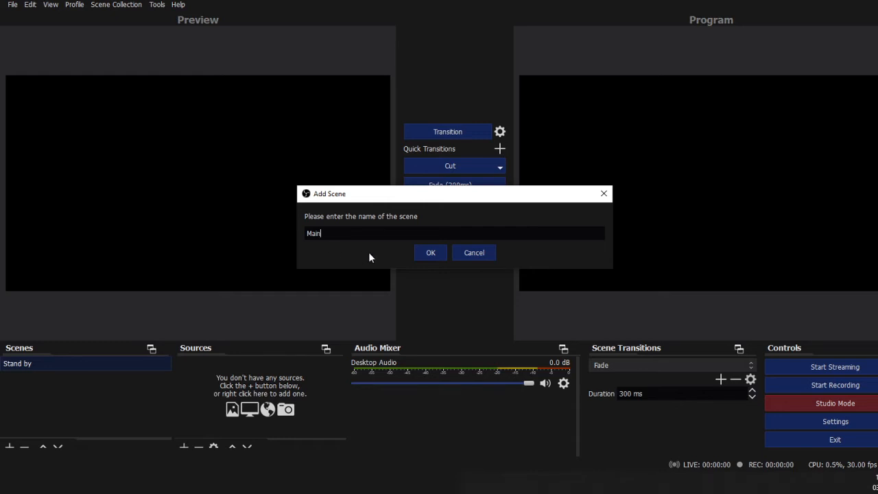
pyautogui.click(431, 253)
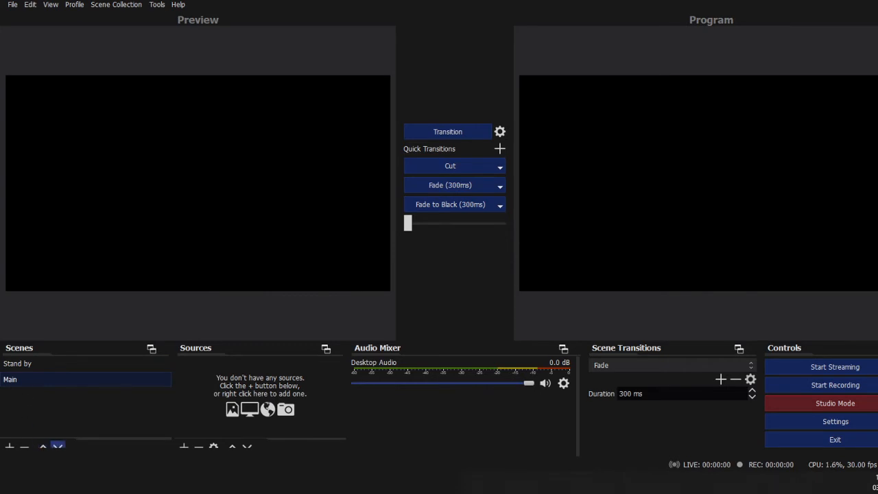
pyautogui.click(43, 446)
pyautogui.click(57, 447)
pyautogui.click(43, 446)
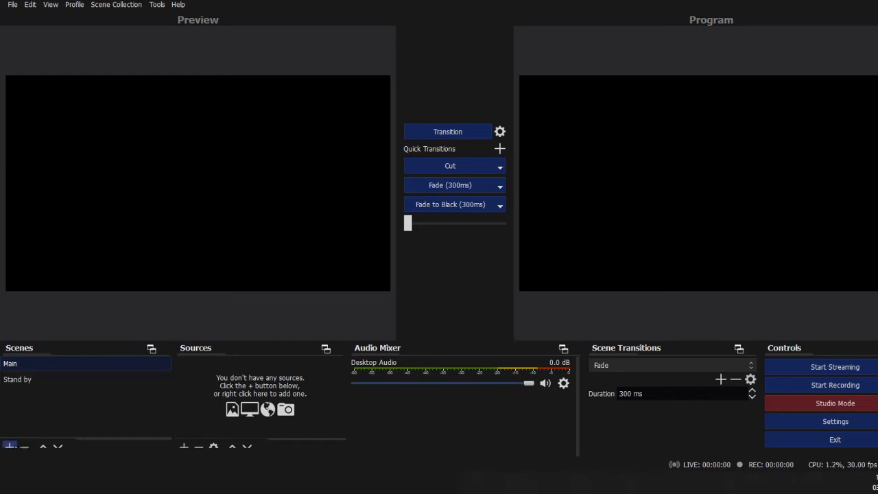
# Add a scene named "End credits" and remove it again from the scene list.
pyautogui.click(9, 447)
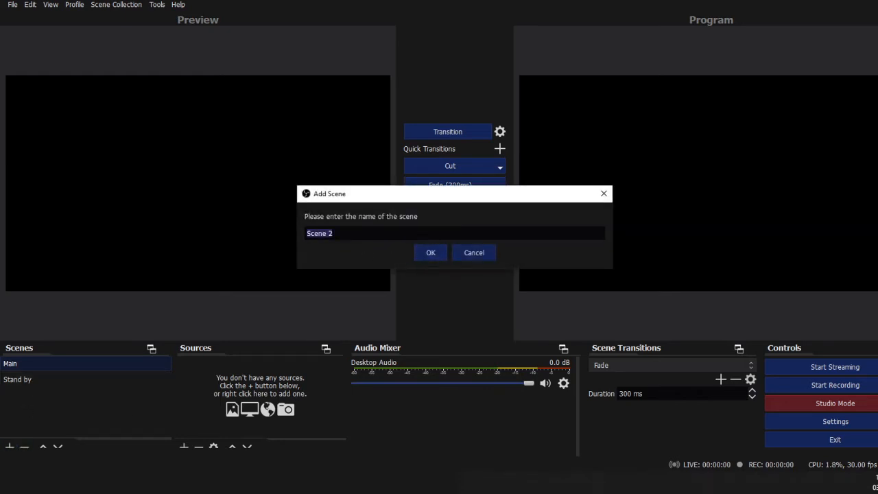
pyautogui.write('End credits')
pyautogui.click(432, 253)
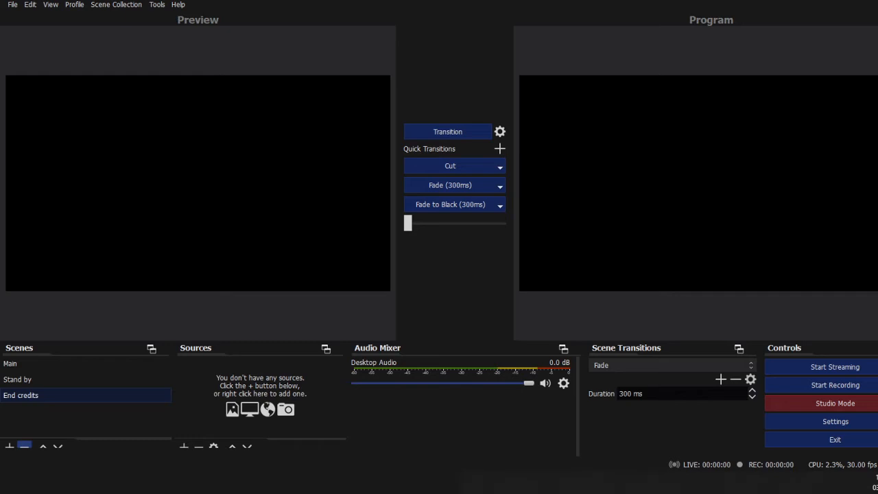
pyautogui.click(24, 446)
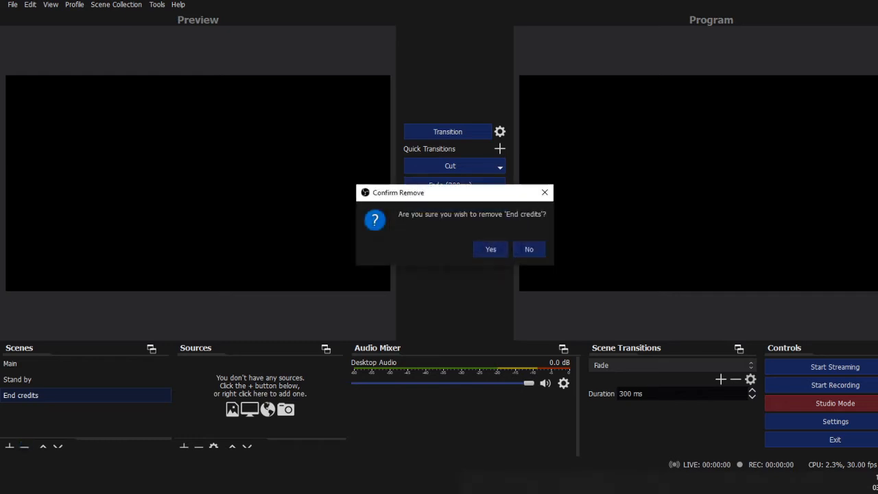
pyautogui.click(486, 249)
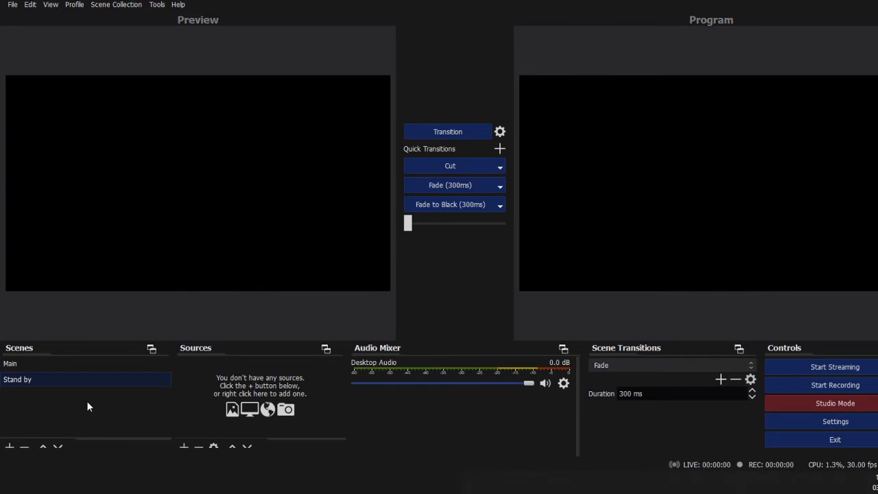
# Switch between the Main and Stand by scenes, ending with Main selected.
pyautogui.click(47, 365)
pyautogui.click(52, 377)
pyautogui.click(152, 364)
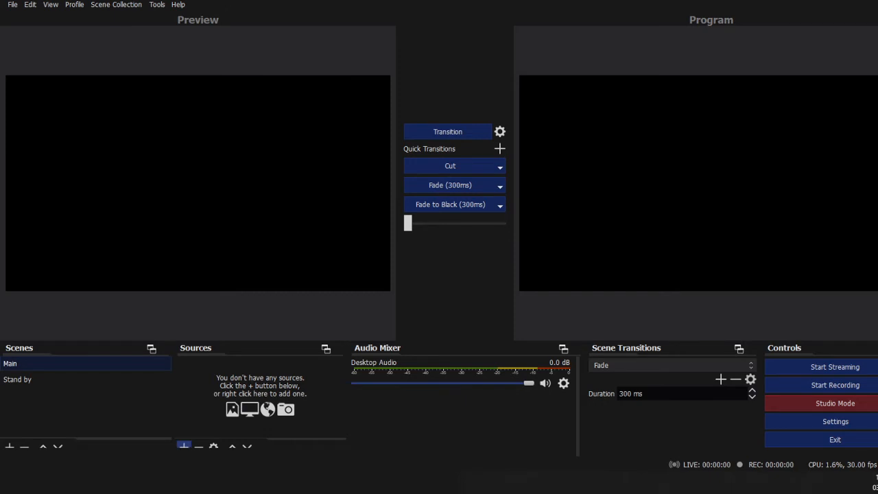
# Add an Audio Input Capture source to the Main scene and try Microphone (HUAWEI USB-C HEADSET) as its device, cancelling the properties.
pyautogui.click(183, 447)
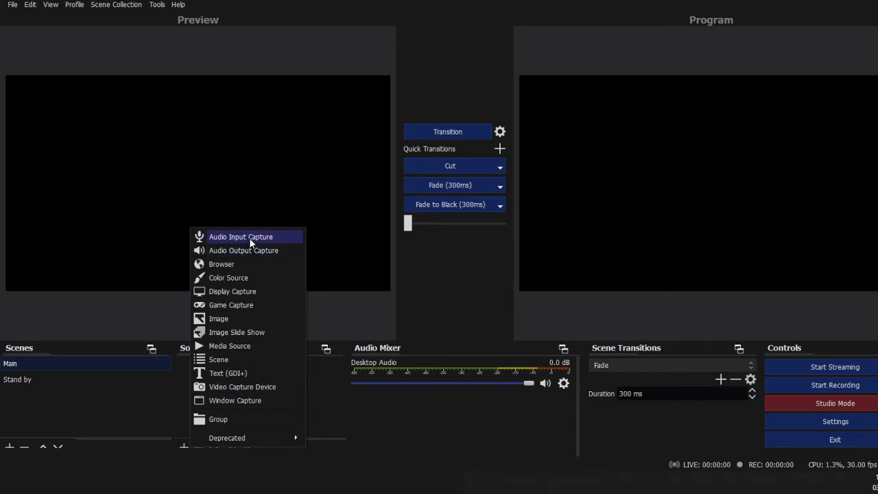
pyautogui.click(249, 237)
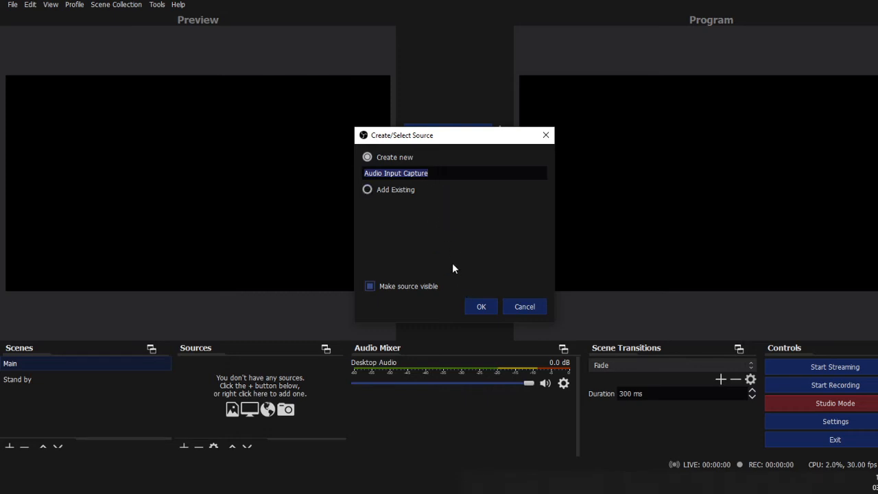
pyautogui.click(474, 309)
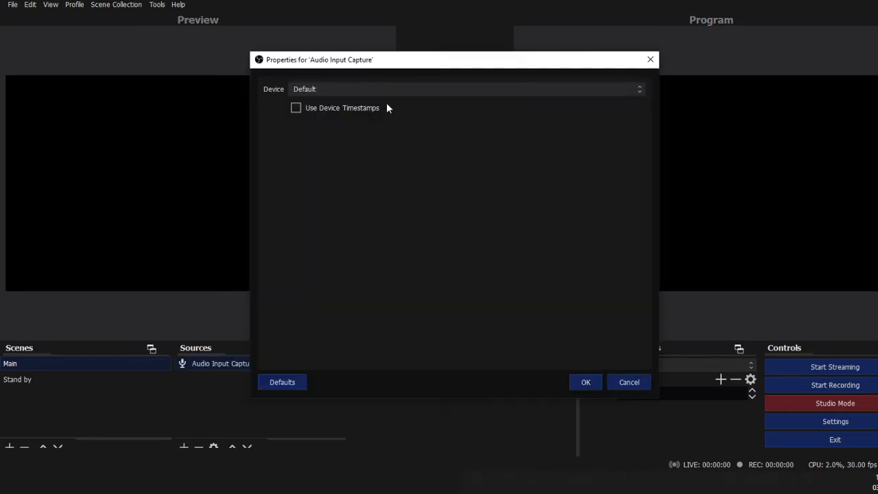
pyautogui.click(595, 90)
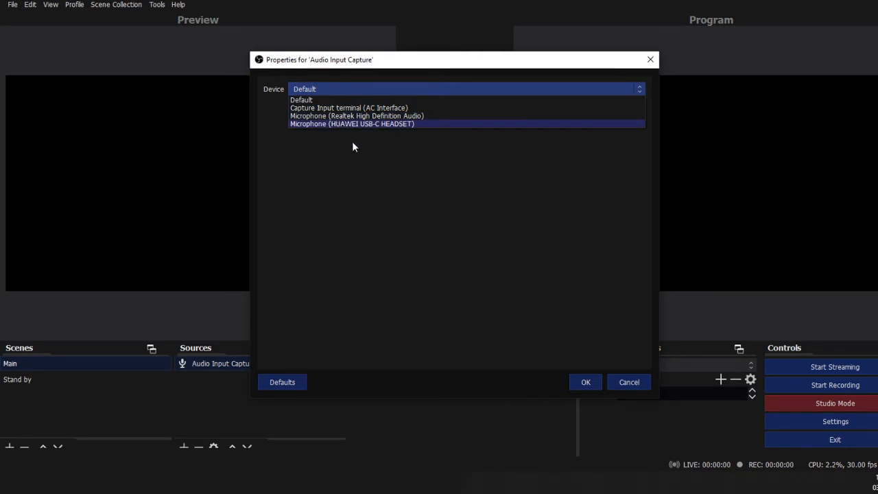
pyautogui.click(388, 125)
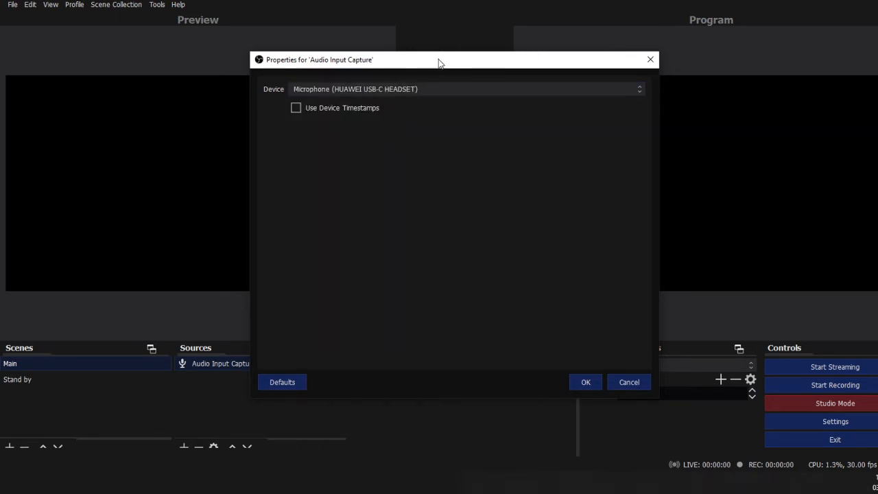
pyautogui.moveTo(439, 63); pyautogui.dragTo(428, 57)
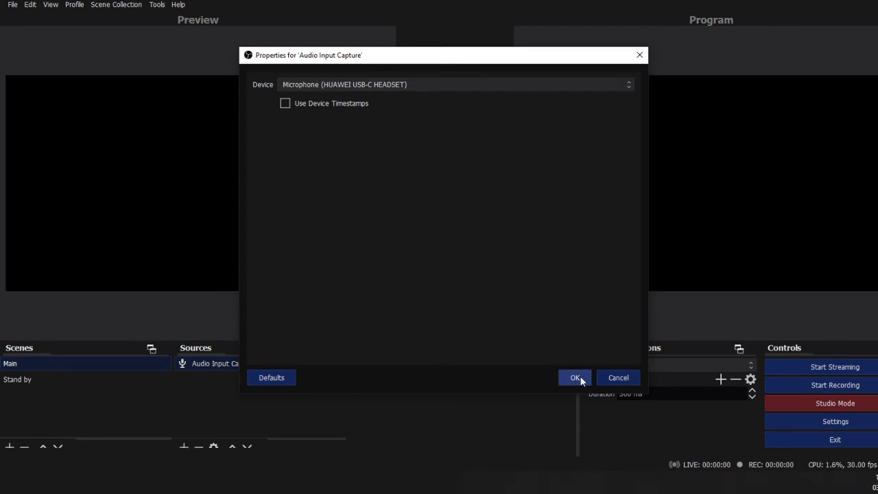
pyautogui.click(615, 379)
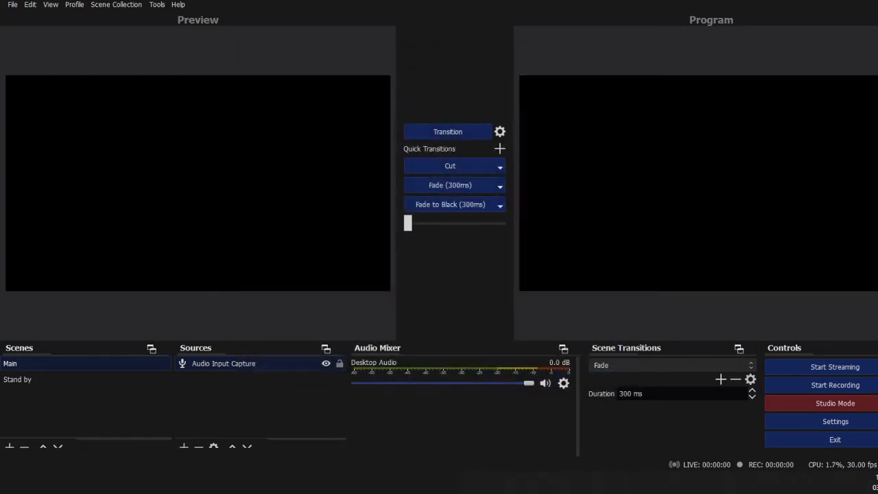
# Remove the Audio Input Capture source from the Main scene.
pyautogui.click(199, 446)
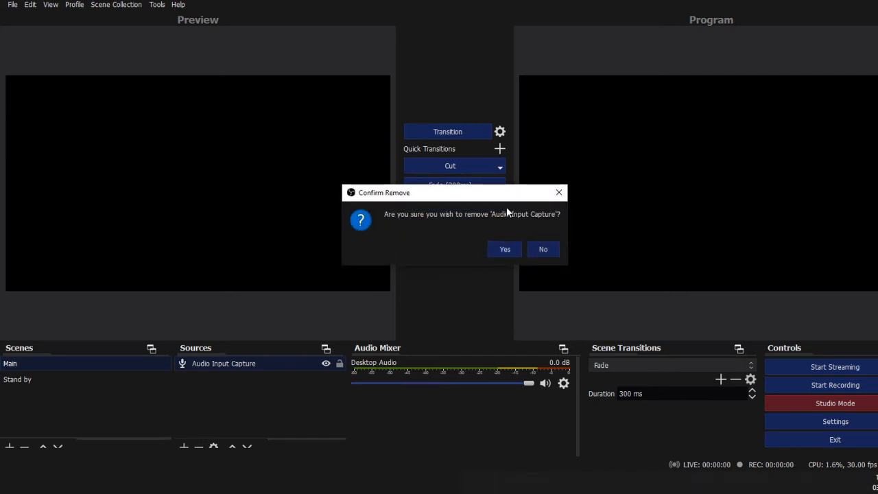
pyautogui.moveTo(504, 193); pyautogui.dragTo(450, 235)
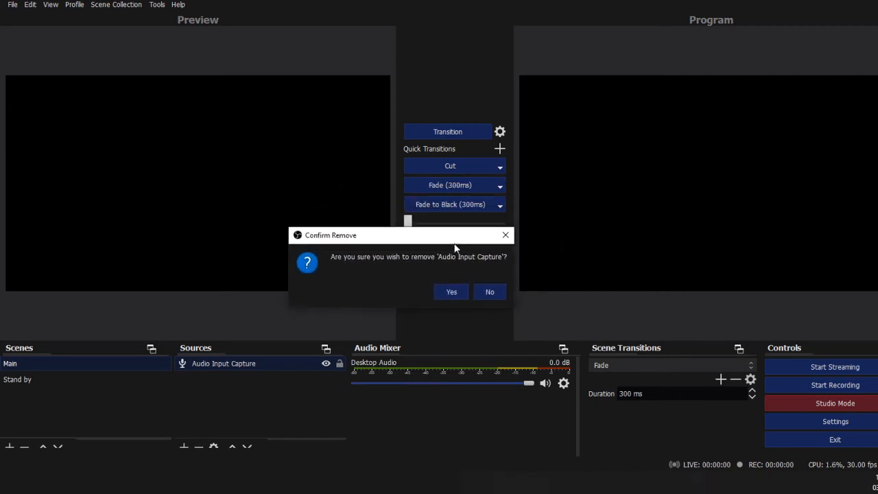
pyautogui.click(444, 292)
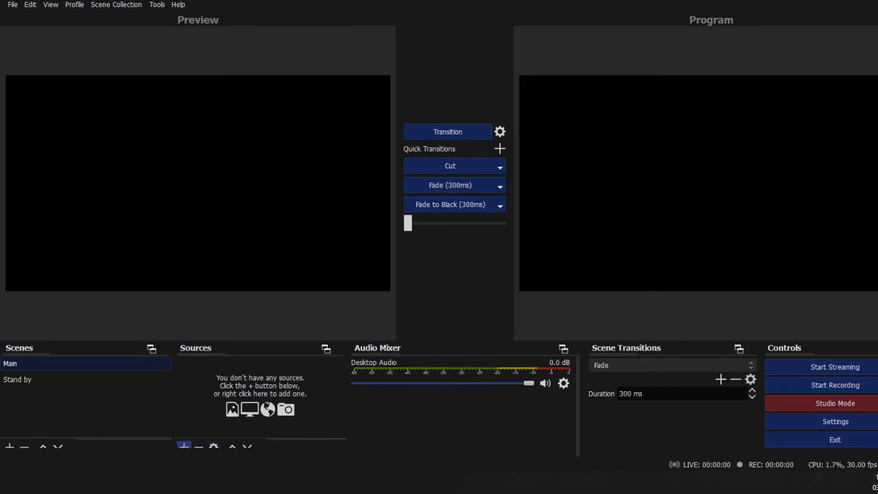
pyautogui.click(183, 447)
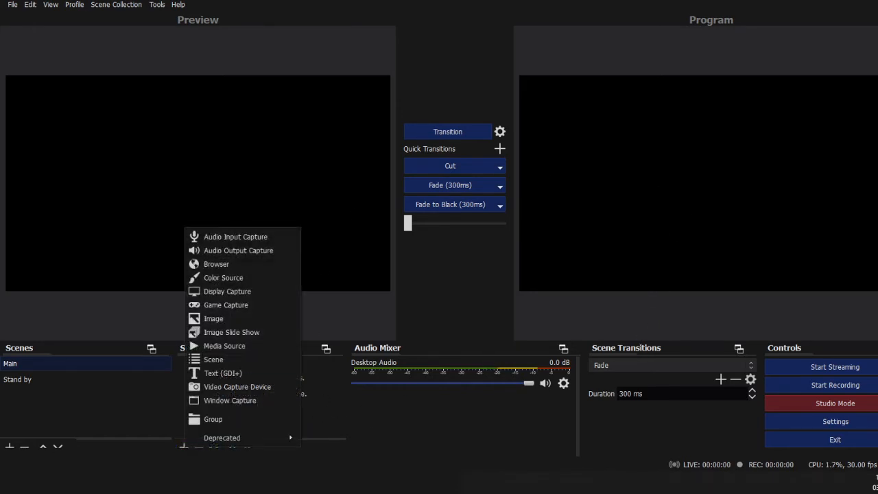
pyautogui.click(233, 263)
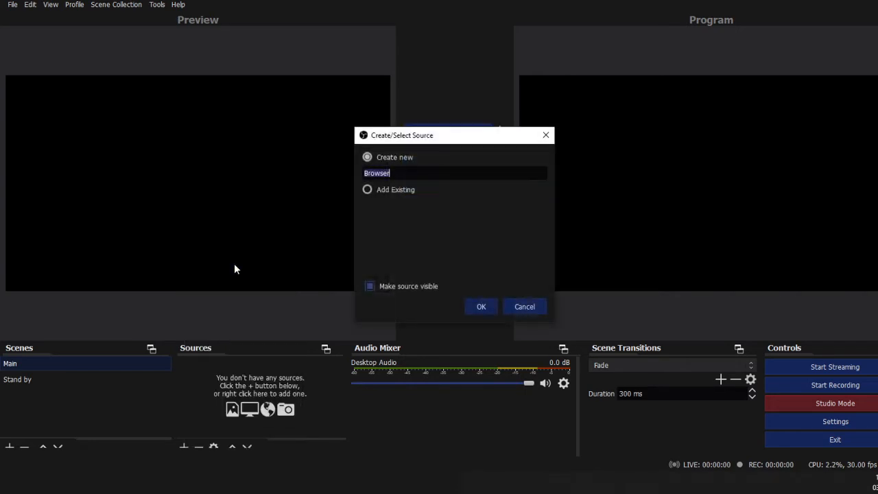
pyautogui.click(475, 310)
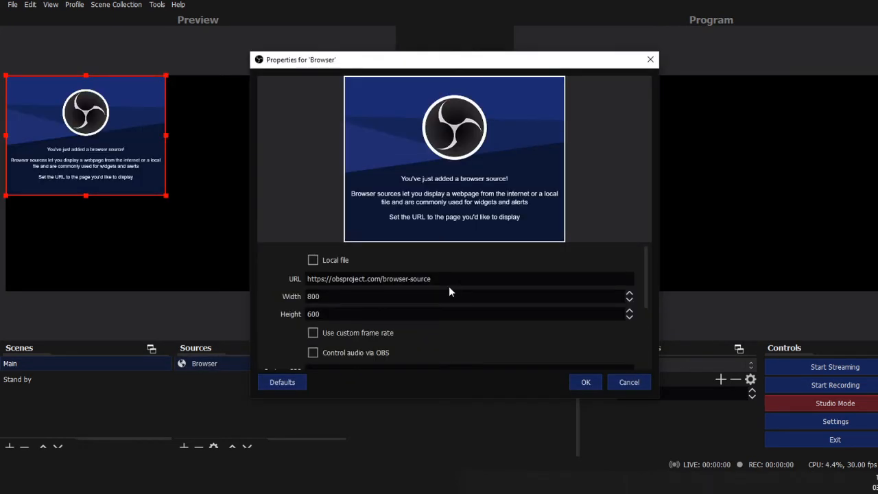
pyautogui.moveTo(449, 288); pyautogui.dragTo(291, 284)
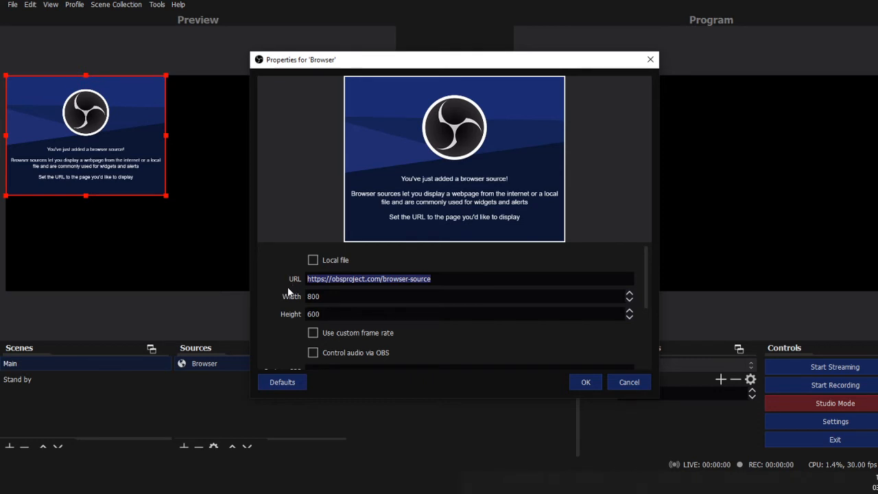
pyautogui.write('ww')
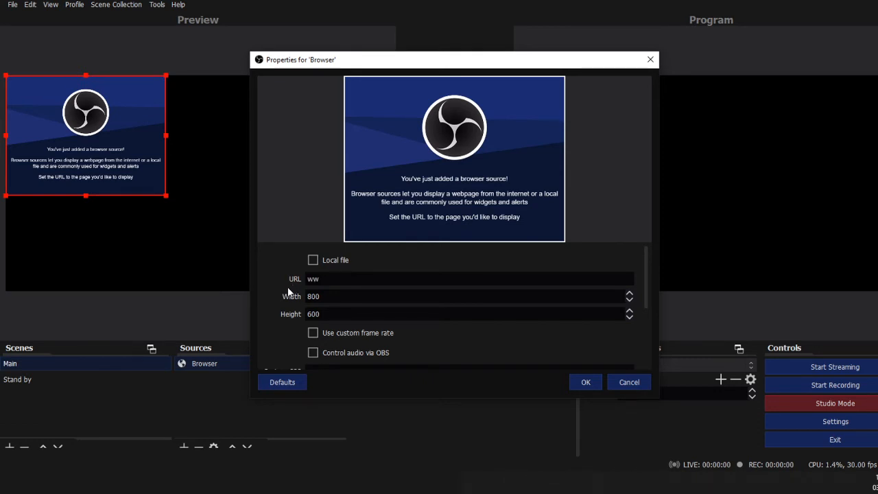
pyautogui.write('w.youtube.com')
pyautogui.scroll(-1, 410, 286)
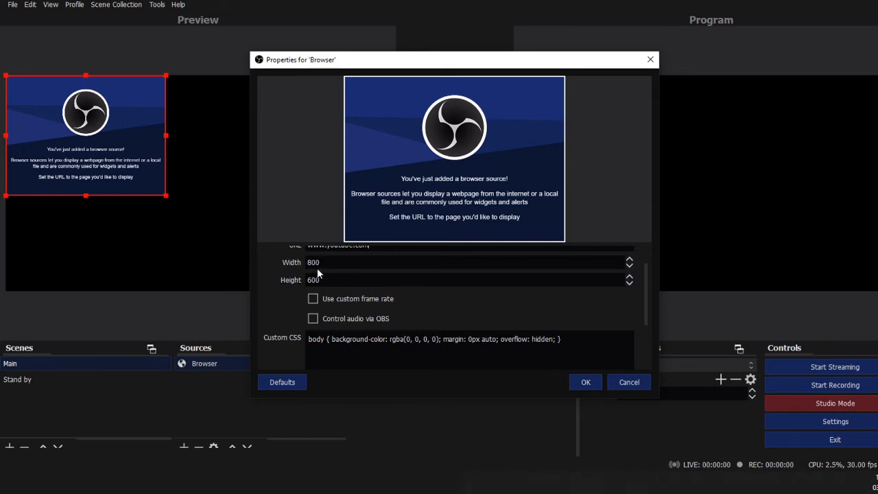
pyautogui.scroll(-2, 362, 296)
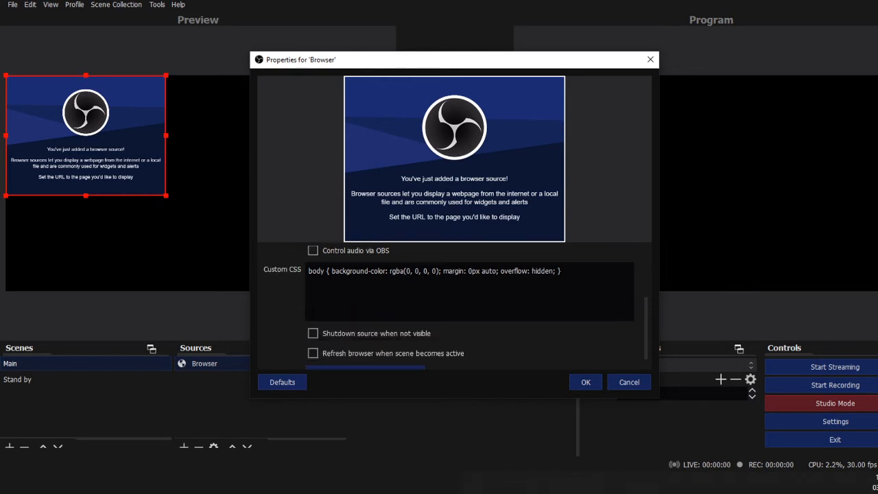
pyautogui.click(585, 382)
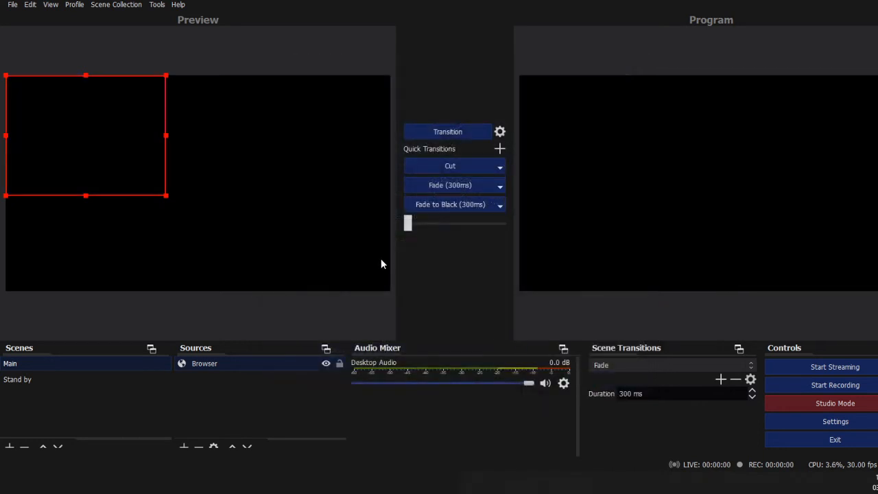
# Enlarge the Browser source in the preview and move it near the middle of the canvas.
pyautogui.moveTo(93, 125); pyautogui.dragTo(160, 140)
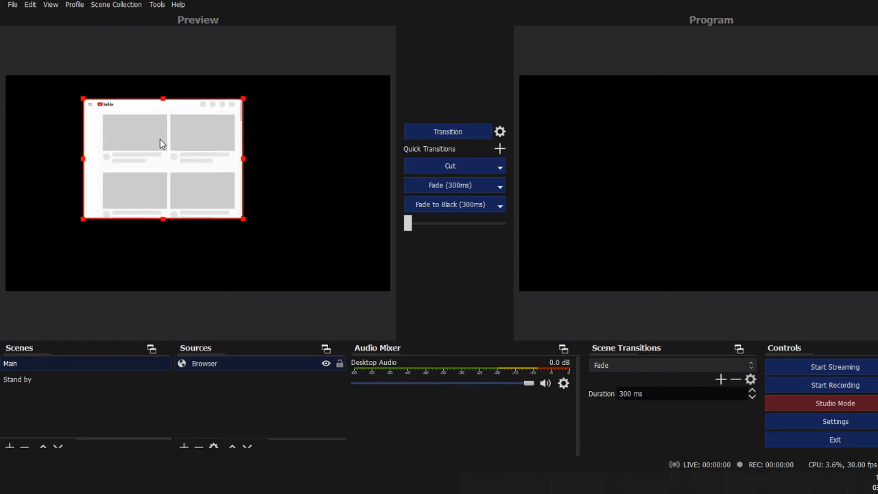
pyautogui.moveTo(245, 220); pyautogui.dragTo(294, 257)
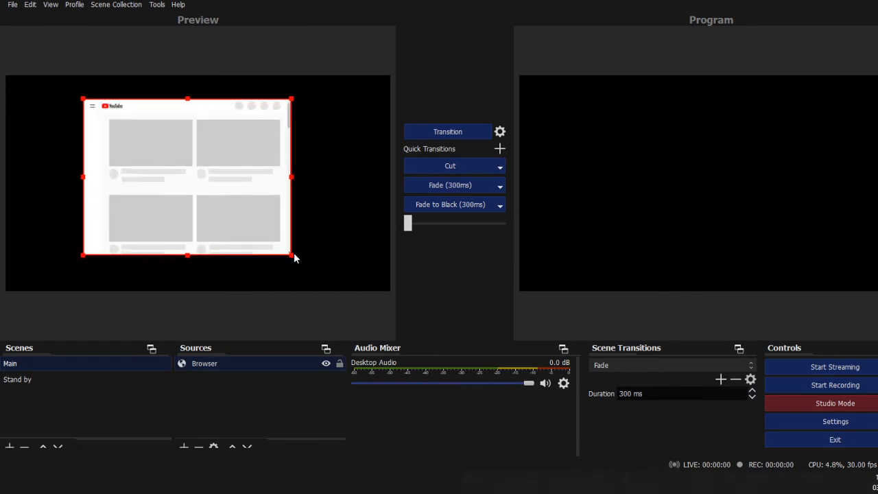
pyautogui.moveTo(235, 177); pyautogui.dragTo(202, 174)
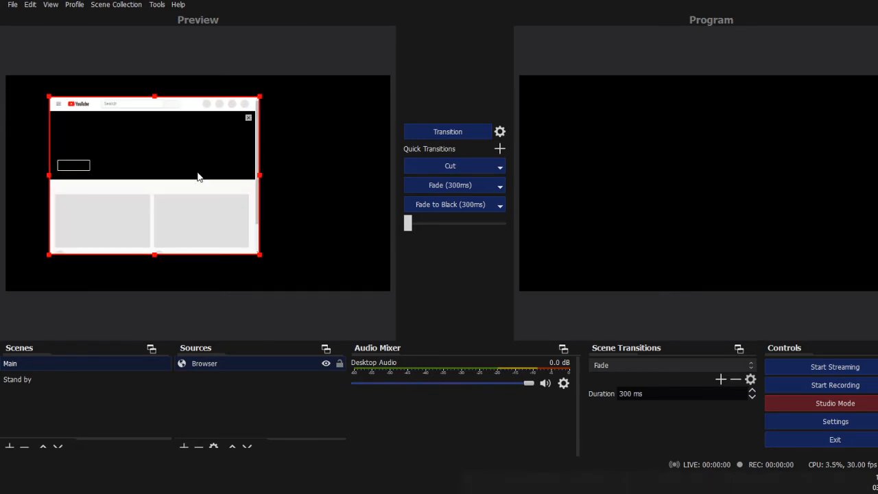
pyautogui.moveTo(181, 114); pyautogui.dragTo(212, 112)
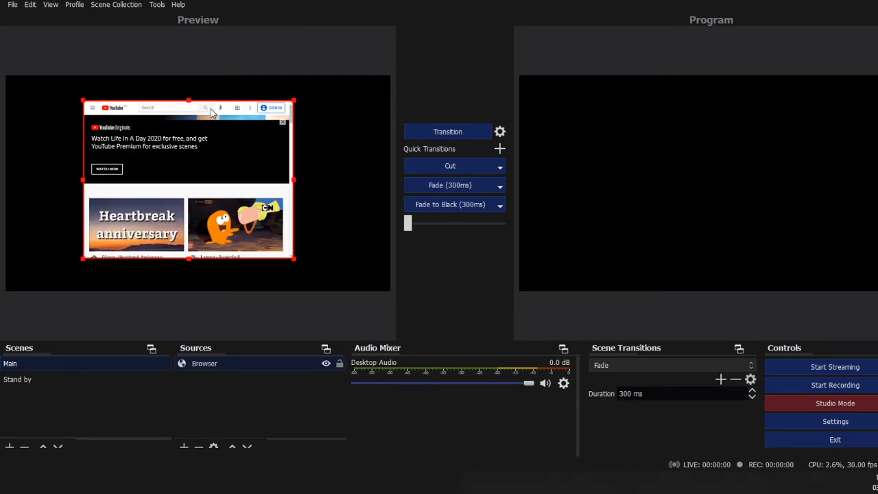
pyautogui.moveTo(201, 110); pyautogui.dragTo(198, 104)
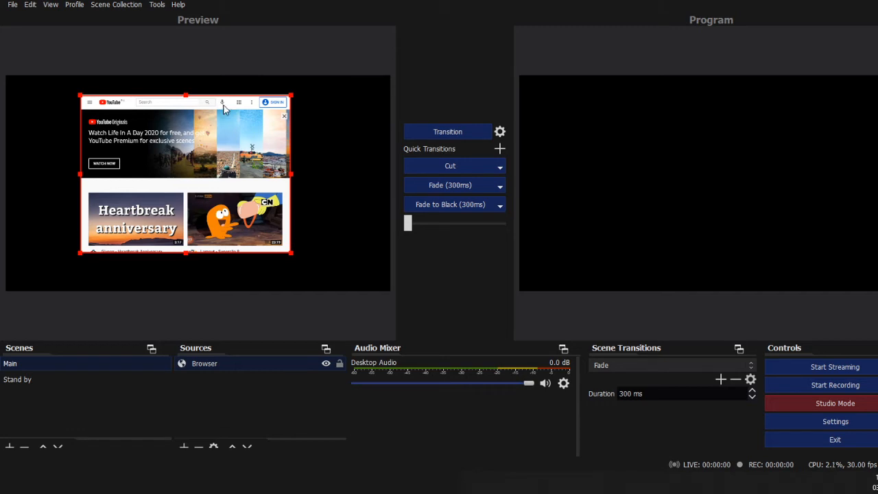
pyautogui.moveTo(223, 109); pyautogui.dragTo(226, 118)
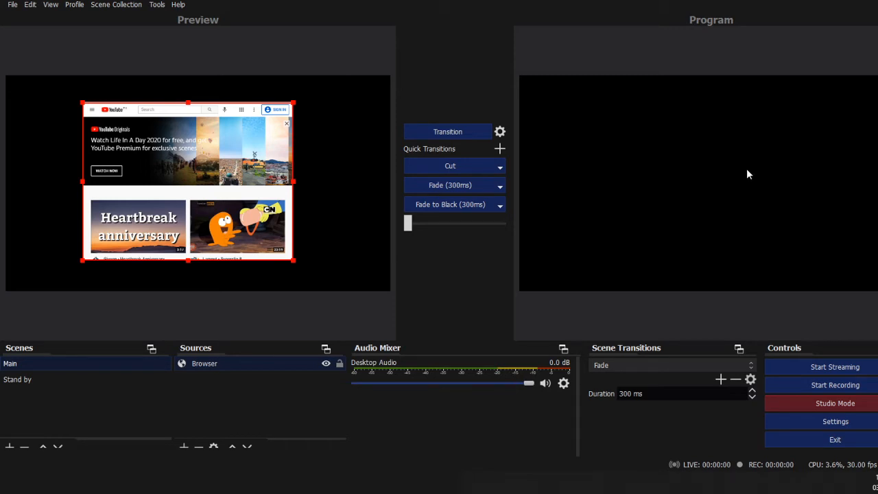
# Transition the Main scene to the program output and nudge the Browser source slightly right in Main's preview.
pyautogui.click(465, 134)
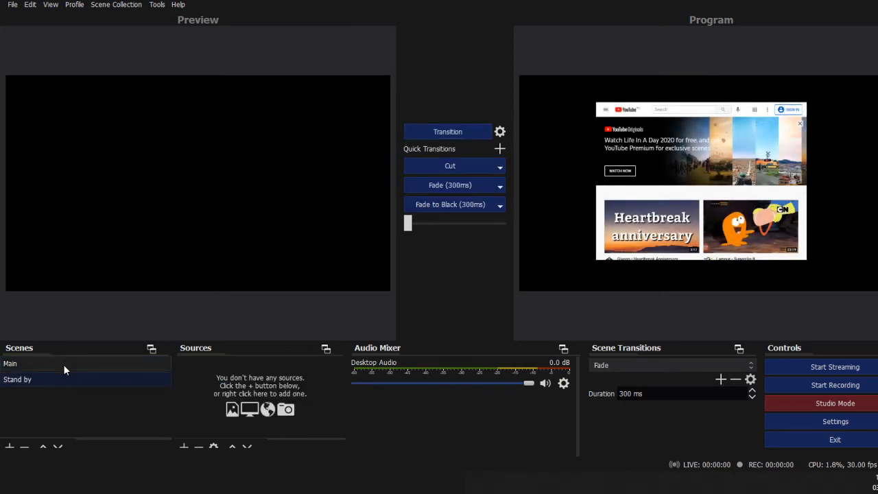
pyautogui.click(64, 365)
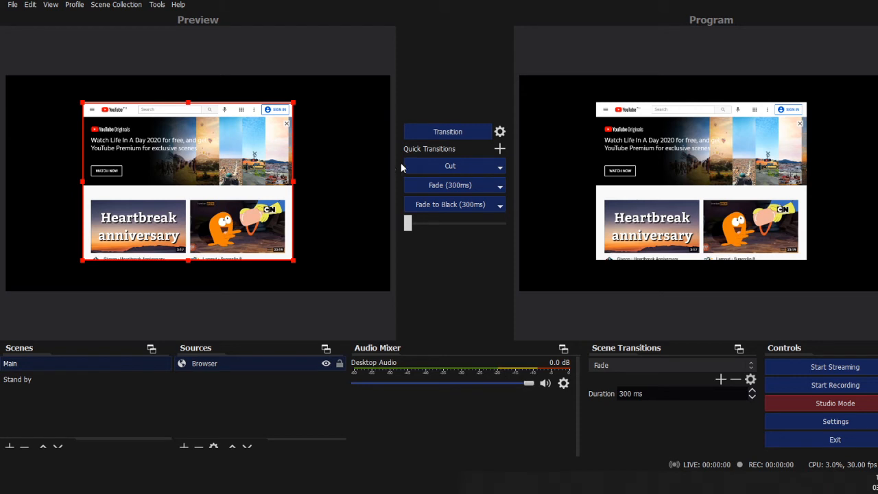
pyautogui.click(500, 168)
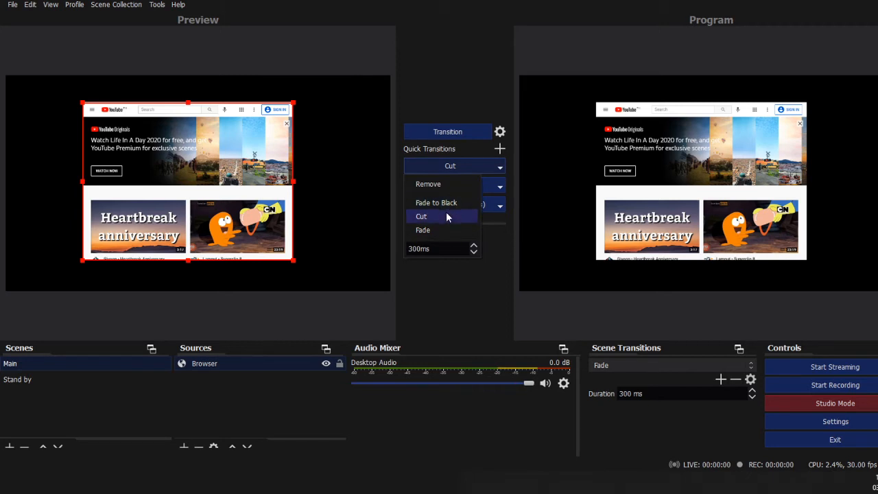
pyautogui.click(495, 242)
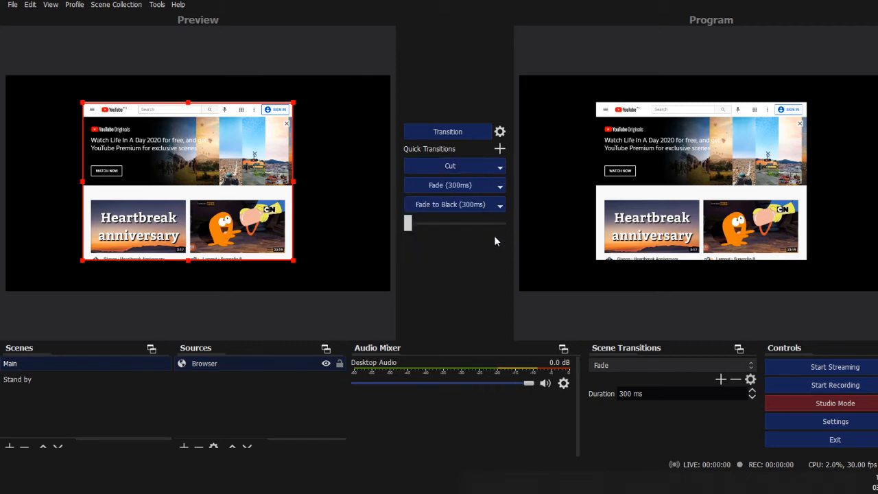
pyautogui.moveTo(208, 186); pyautogui.dragTo(217, 183)
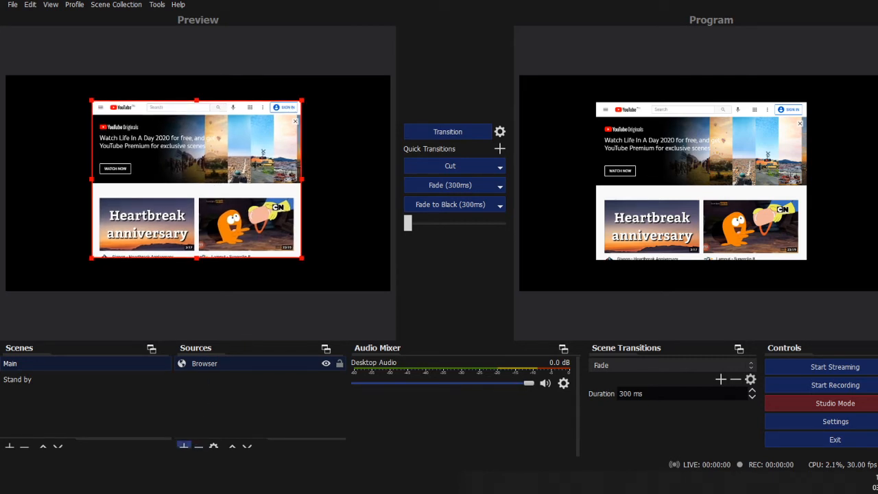
# Add a new Color Source to the Main scene and move its properties window clear of the preview.
pyautogui.click(184, 447)
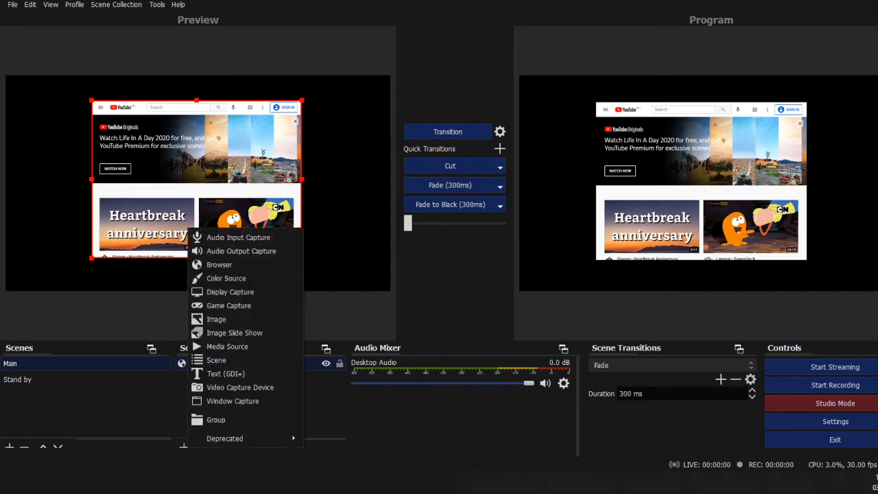
pyautogui.click(227, 278)
pyautogui.click(483, 308)
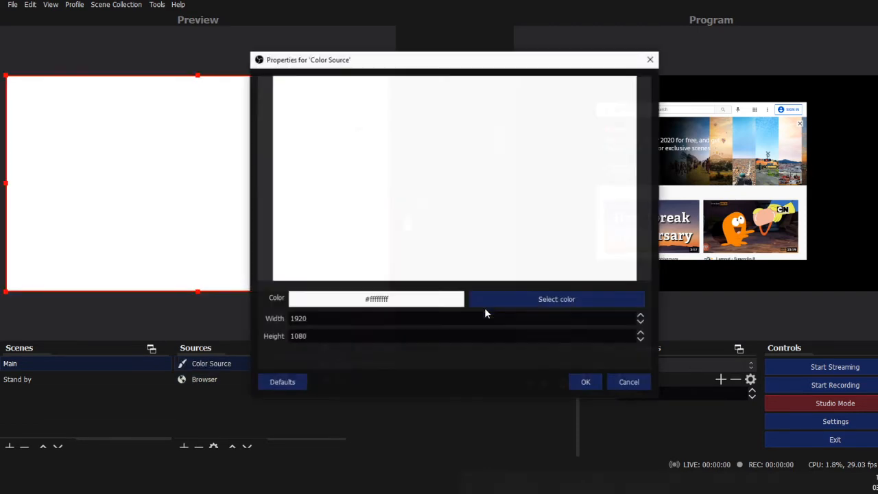
pyautogui.moveTo(396, 71); pyautogui.dragTo(401, 74)
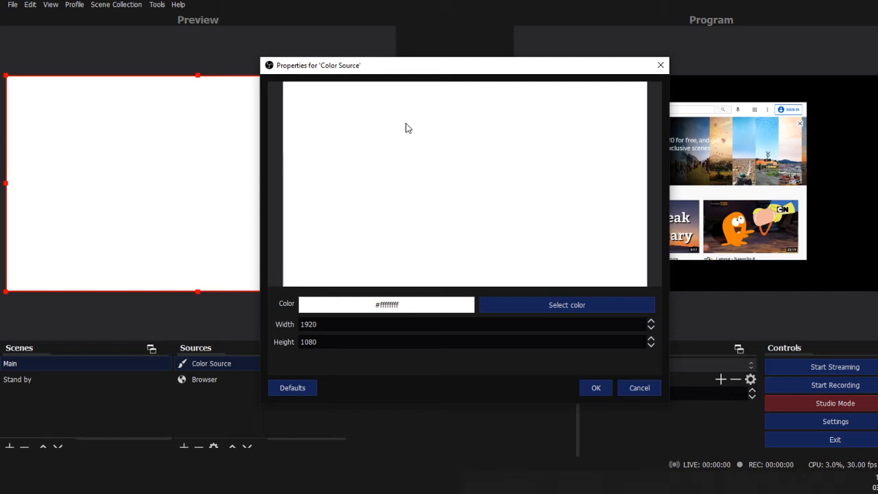
pyautogui.moveTo(404, 72); pyautogui.dragTo(440, 81)
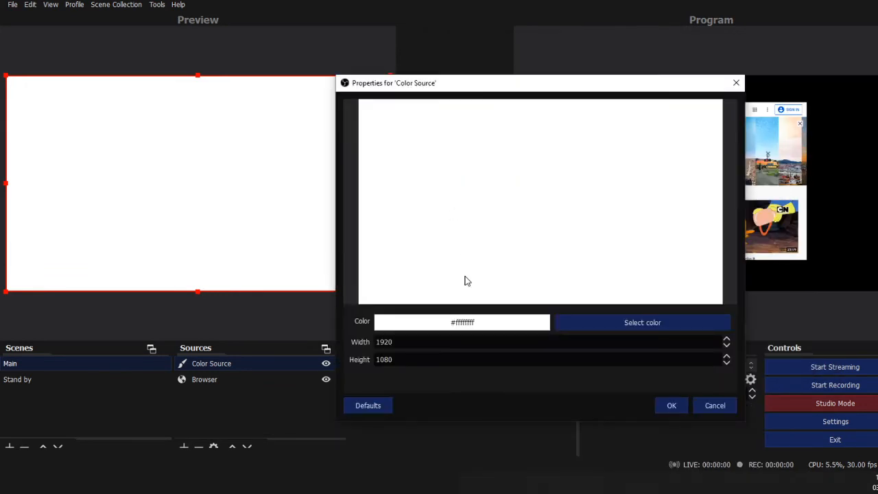
# Try several colors for the Color Source, including a screen pick, and apply green #39bc1c.
pyautogui.click(584, 323)
pyautogui.moveTo(535, 123); pyautogui.dragTo(258, 57)
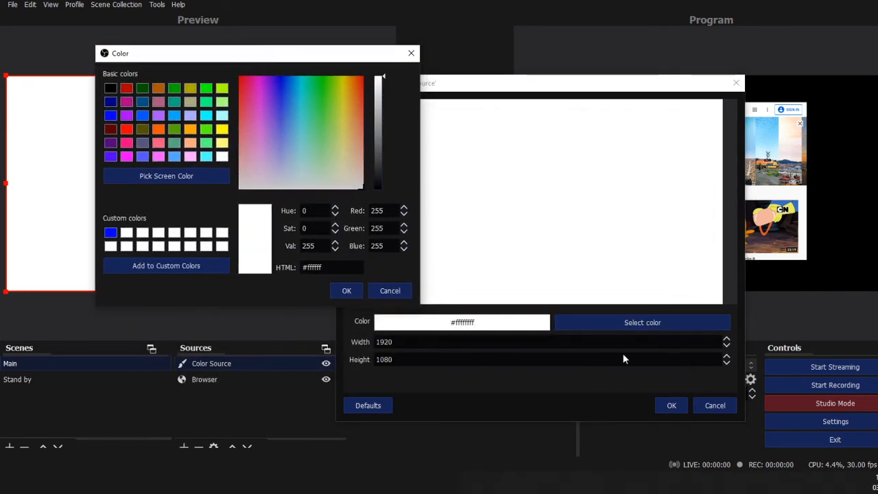
pyautogui.click(181, 177)
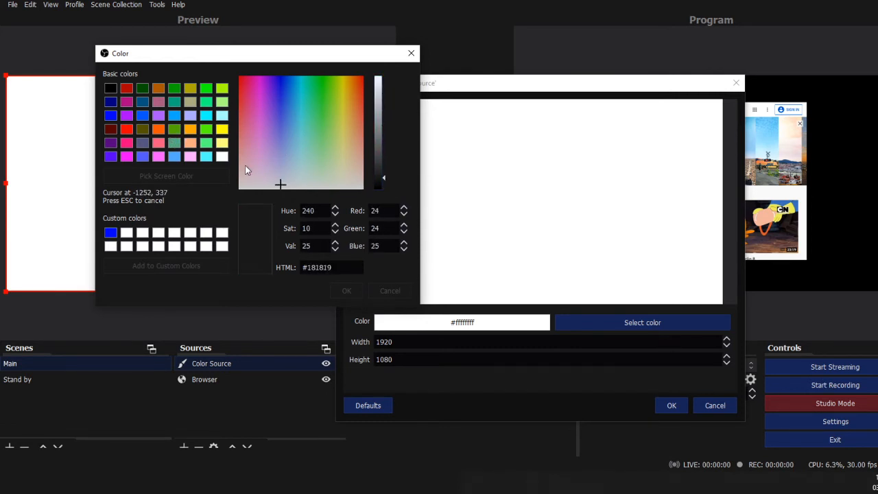
pyautogui.click(323, 115)
pyautogui.moveTo(323, 115); pyautogui.dragTo(262, 106)
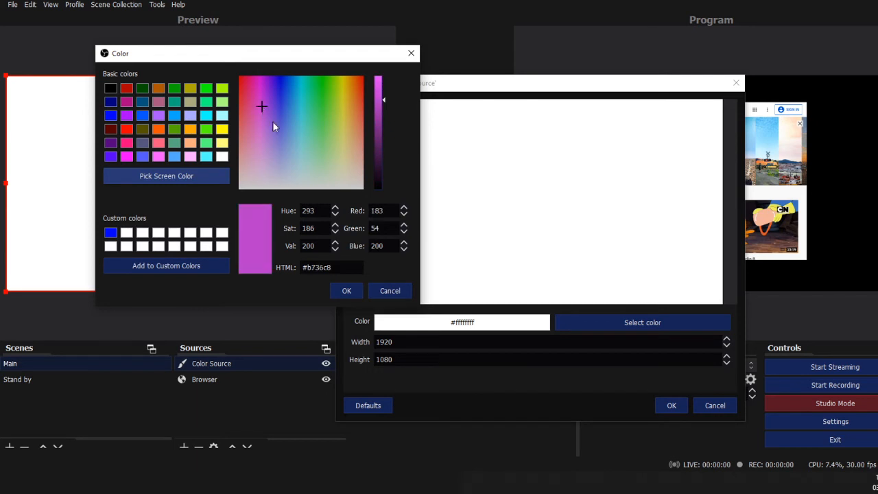
pyautogui.click(309, 130)
pyautogui.moveTo(382, 100); pyautogui.dragTo(382, 105)
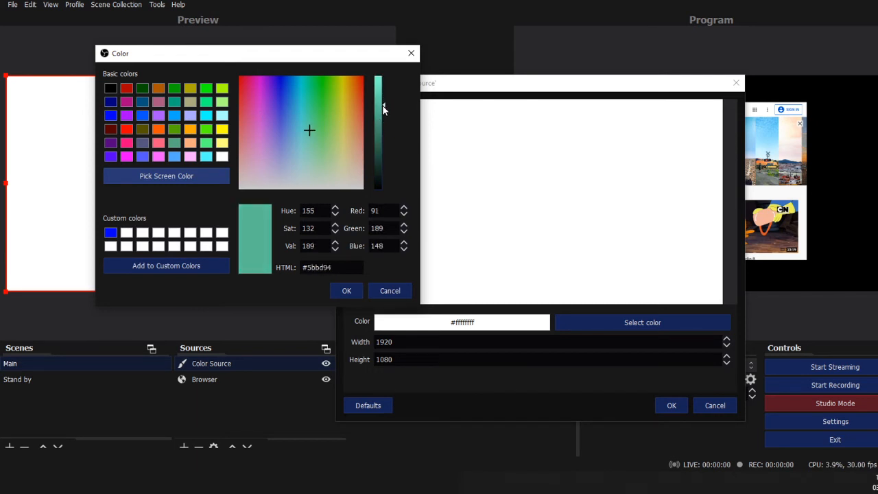
pyautogui.click(343, 93)
pyautogui.click(324, 93)
pyautogui.click(268, 111)
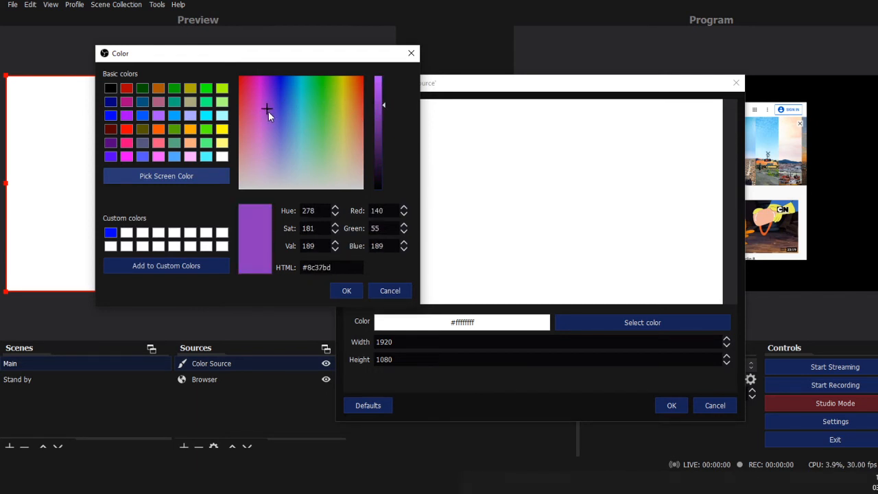
pyautogui.click(319, 134)
pyautogui.click(334, 116)
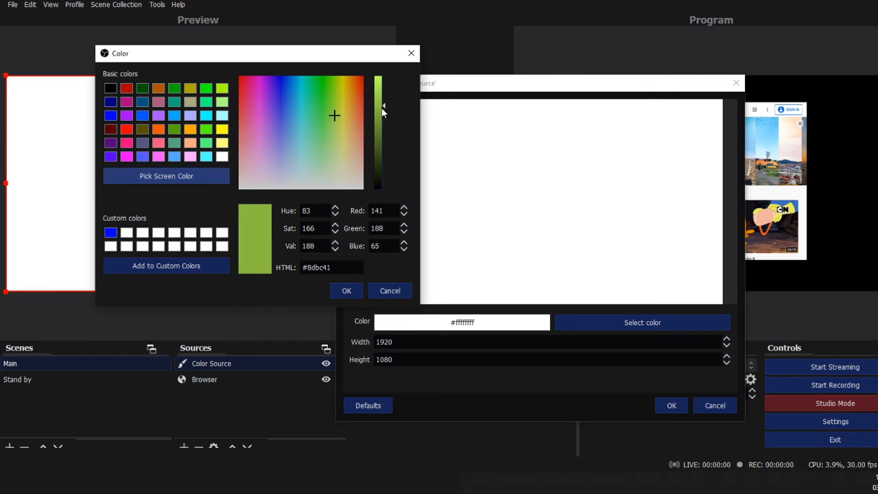
pyautogui.click(341, 98)
pyautogui.click(325, 92)
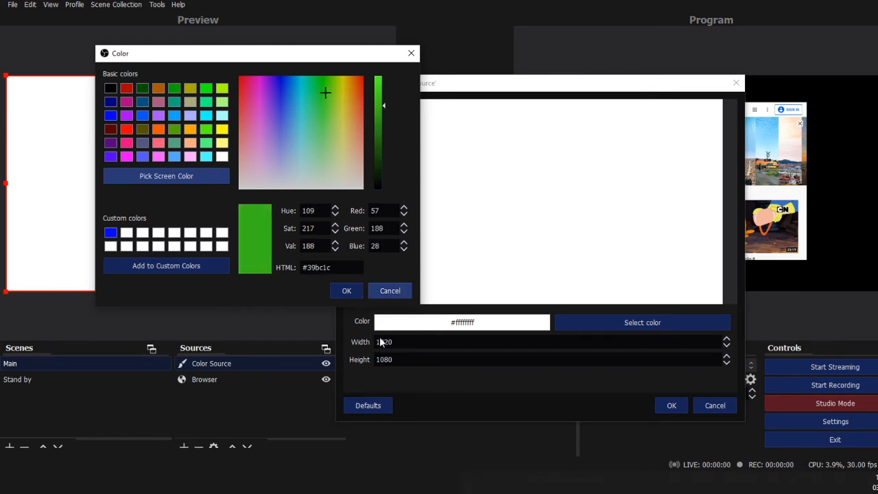
pyautogui.click(346, 290)
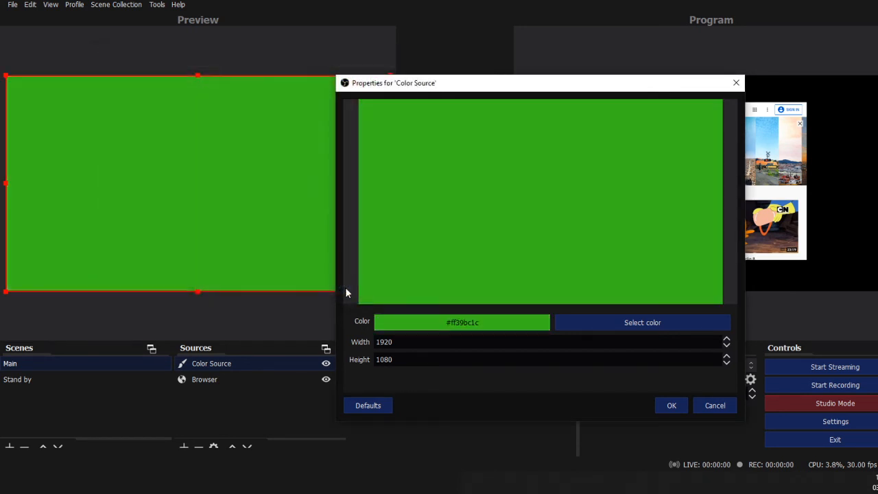
pyautogui.click(671, 406)
# Shrink the green Color Source to under half the canvas width and place it over the left part of the Browser source.
pyautogui.moveTo(387, 293); pyautogui.dragTo(288, 223)
pyautogui.click(249, 177)
pyautogui.click(386, 284)
pyautogui.moveTo(385, 288); pyautogui.dragTo(250, 212)
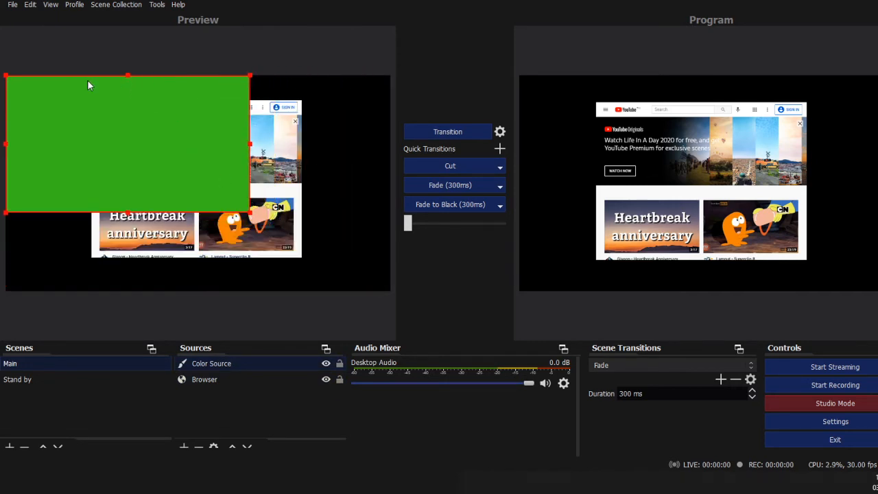
pyautogui.moveTo(88, 84); pyautogui.dragTo(237, 121)
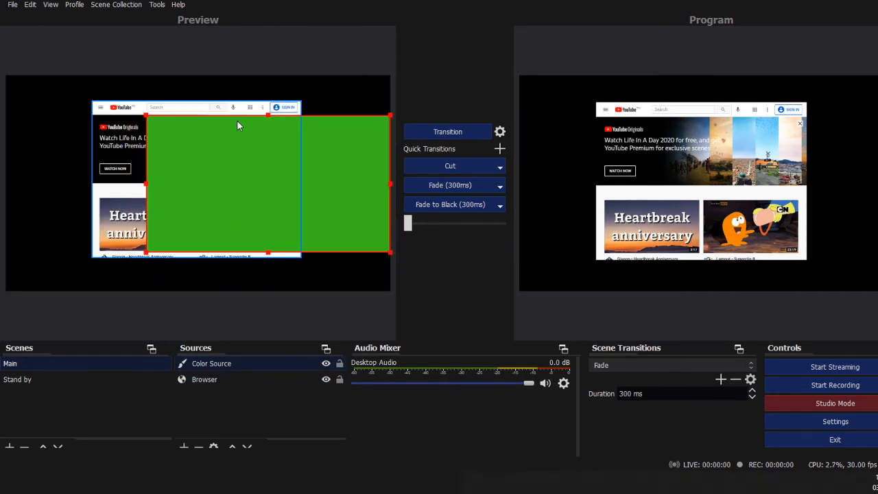
pyautogui.moveTo(148, 115); pyautogui.dragTo(220, 174)
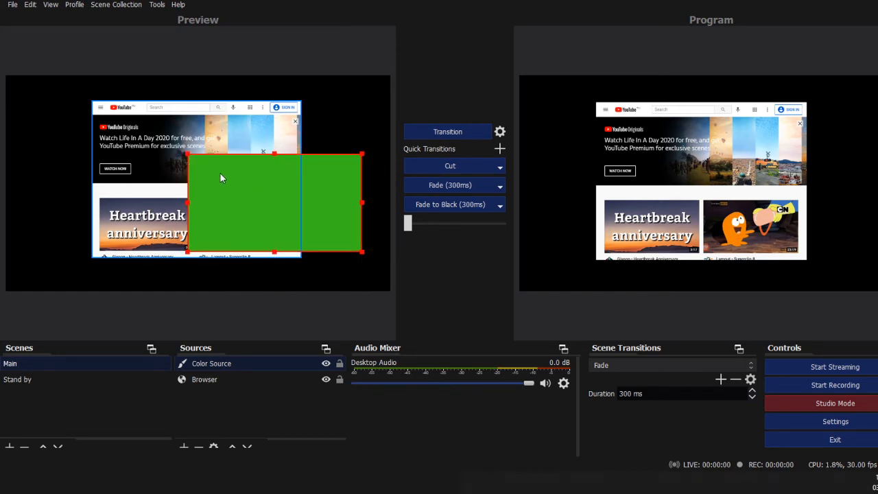
pyautogui.moveTo(254, 190); pyautogui.dragTo(146, 180)
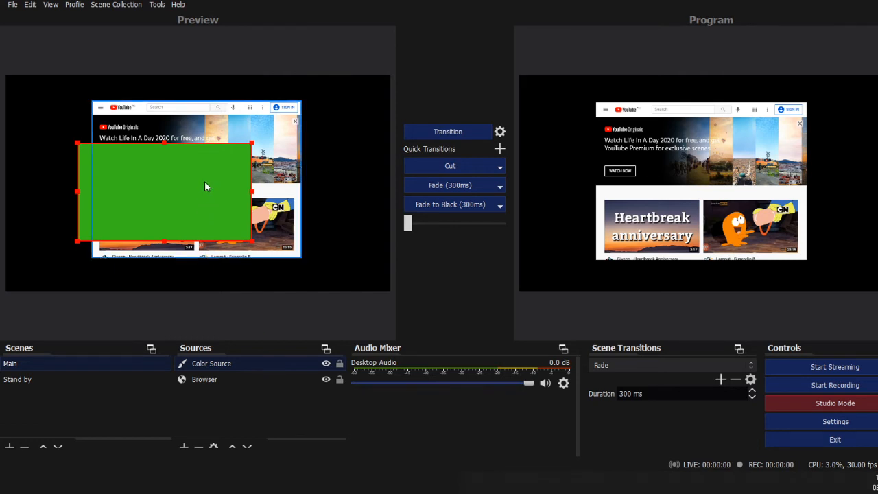
# Shift the green Color Source toward the canvas's lower left and reorder the Browser source above it.
pyautogui.moveTo(204, 183); pyautogui.dragTo(162, 201)
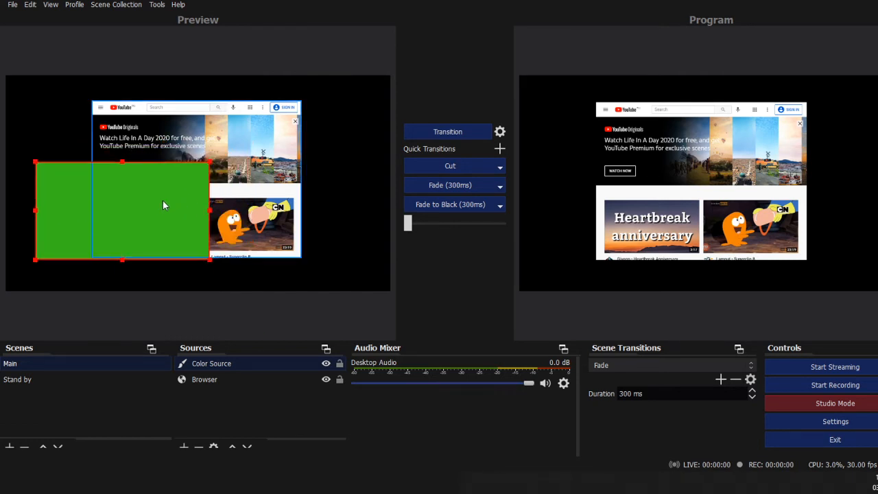
pyautogui.click(229, 378)
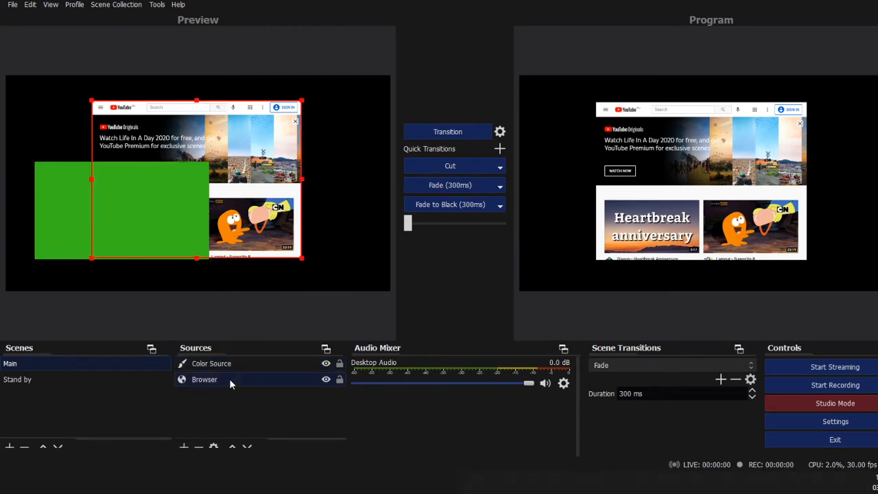
pyautogui.moveTo(230, 380)
pyautogui.mouseDown()
pyautogui.moveTo(231, 354)
pyautogui.moveTo(230, 387)
pyautogui.mouseUp()
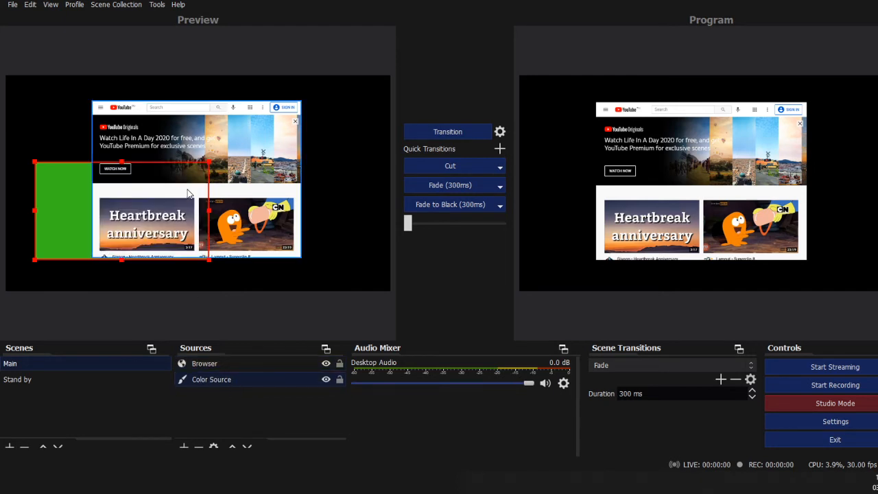
# Move the Browser source right and slightly down, and shift the Color Source slightly up so it partly overlaps behind it.
pyautogui.moveTo(198, 130); pyautogui.dragTo(241, 144)
pyautogui.moveTo(120, 177); pyautogui.dragTo(114, 161)
pyautogui.moveTo(243, 177); pyautogui.dragTo(235, 170)
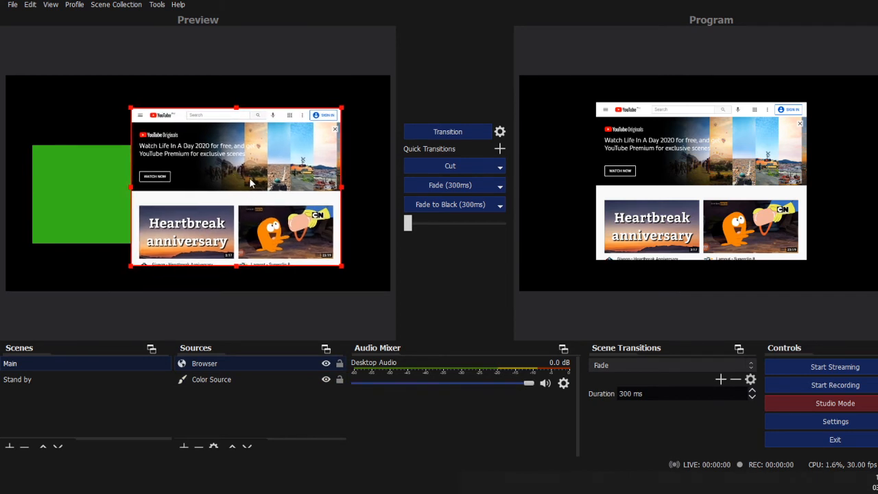
pyautogui.moveTo(249, 179)
pyautogui.mouseDown()
pyautogui.moveTo(222, 182)
pyautogui.moveTo(254, 183)
pyautogui.mouseUp()
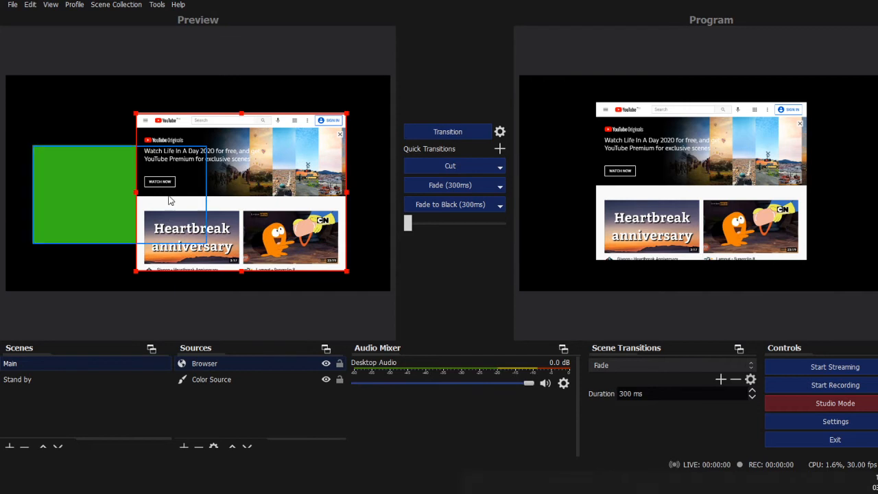
pyautogui.click(120, 190)
pyautogui.click(248, 199)
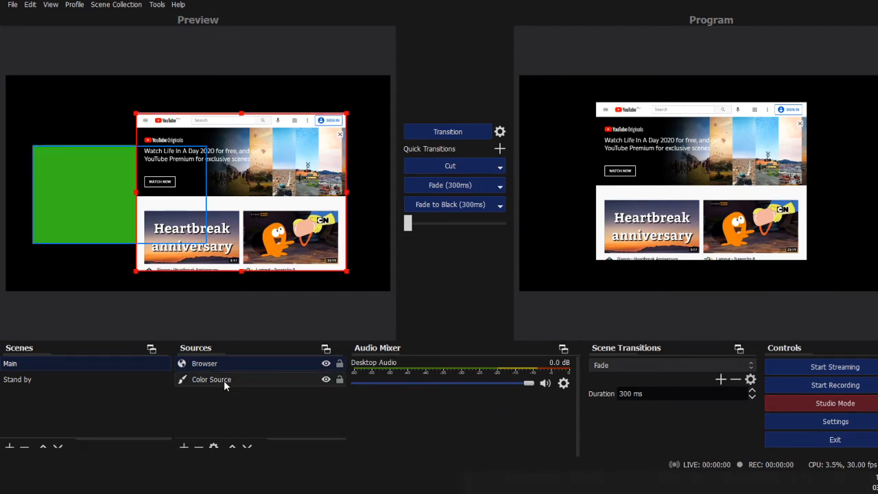
# Reorder the Color Source above the Browser source, enlarge it to about two-thirds of the canvas width and place it at the upper left.
pyautogui.moveTo(223, 380); pyautogui.dragTo(224, 360)
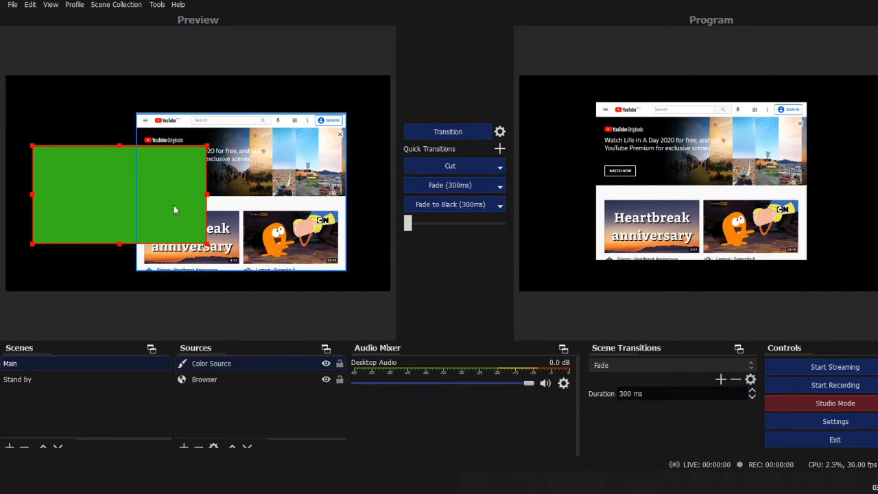
pyautogui.moveTo(76, 176); pyautogui.dragTo(182, 188)
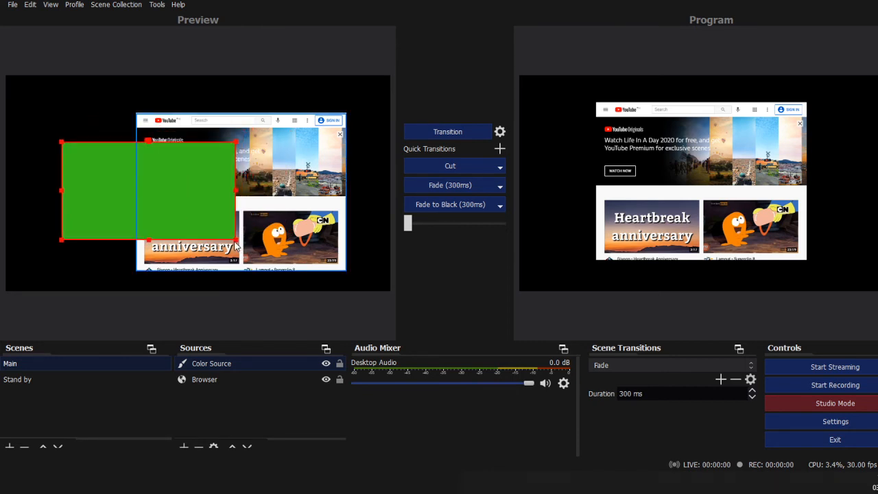
pyautogui.moveTo(236, 239); pyautogui.dragTo(318, 285)
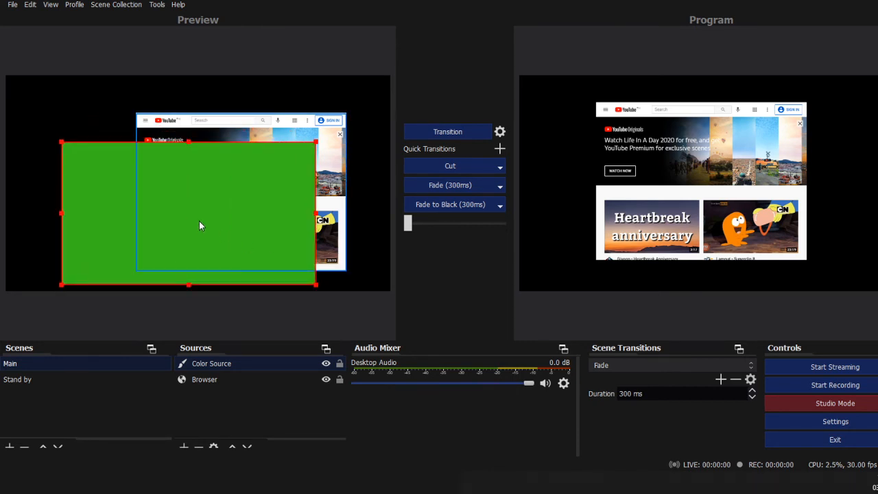
pyautogui.moveTo(102, 172); pyautogui.dragTo(85, 132)
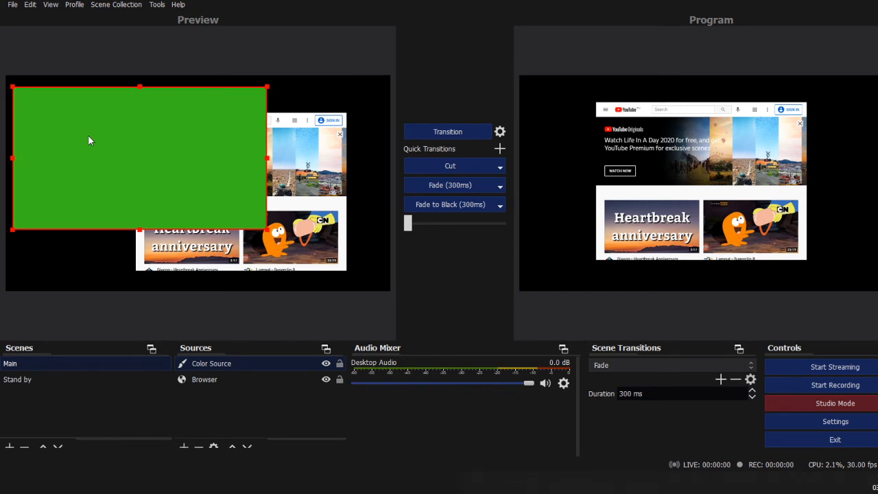
pyautogui.moveTo(88, 139); pyautogui.dragTo(88, 149)
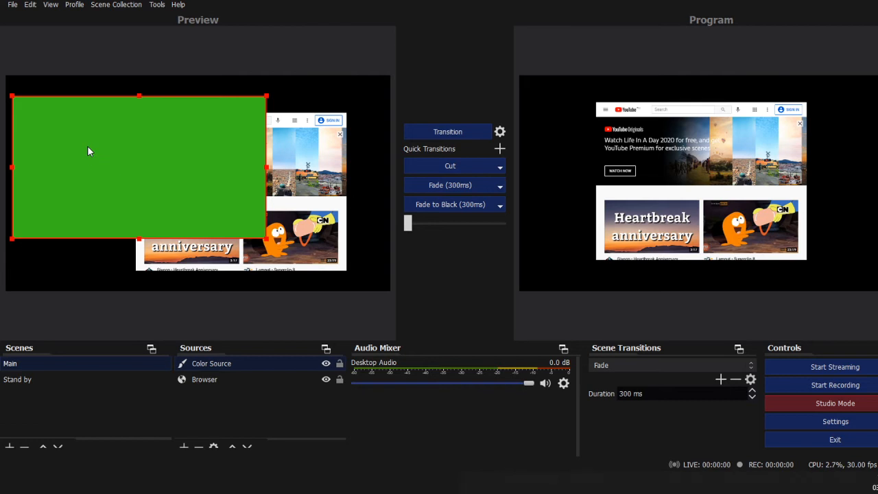
# Add a new Display Capture source for Display 1 (1920x1080) to the Main scene and reposition it over the other sources.
pyautogui.click(184, 447)
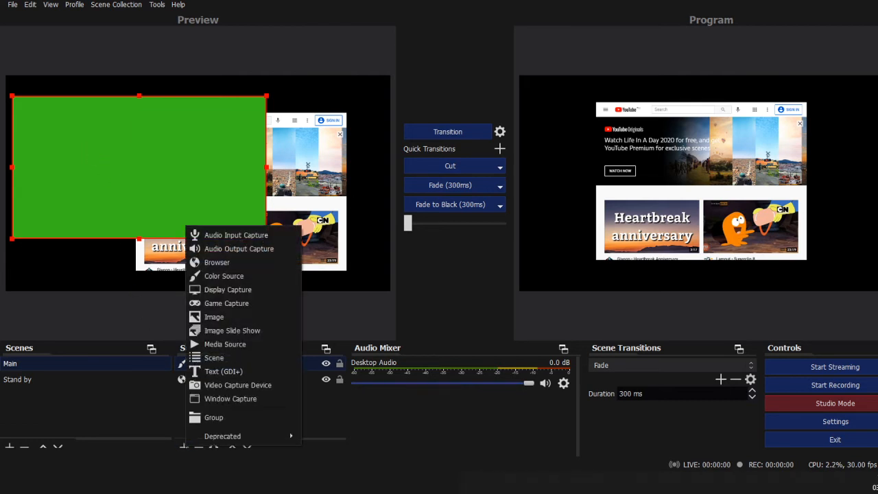
pyautogui.click(238, 292)
pyautogui.moveTo(471, 140); pyautogui.dragTo(344, 57)
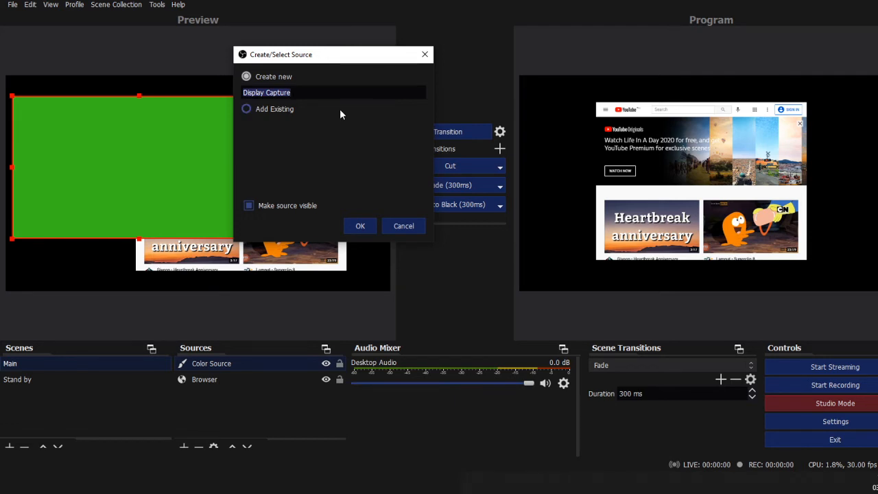
pyautogui.click(360, 227)
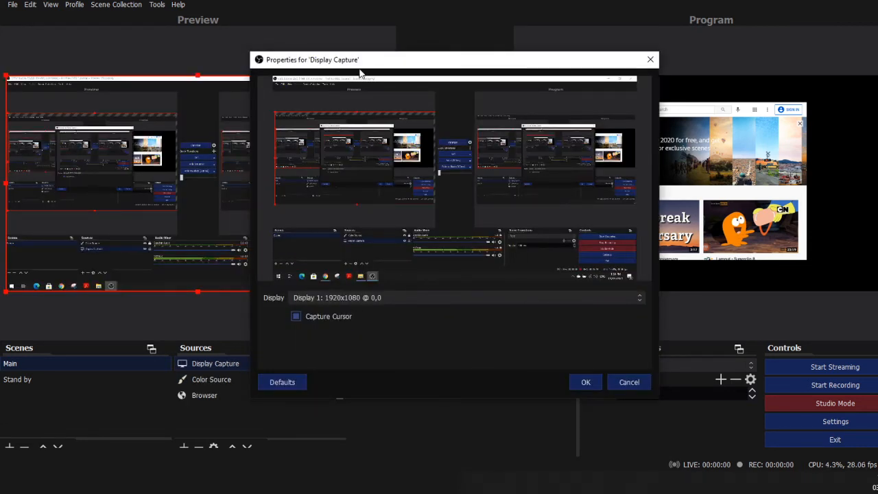
pyautogui.moveTo(360, 61); pyautogui.dragTo(393, 27)
pyautogui.click(370, 262)
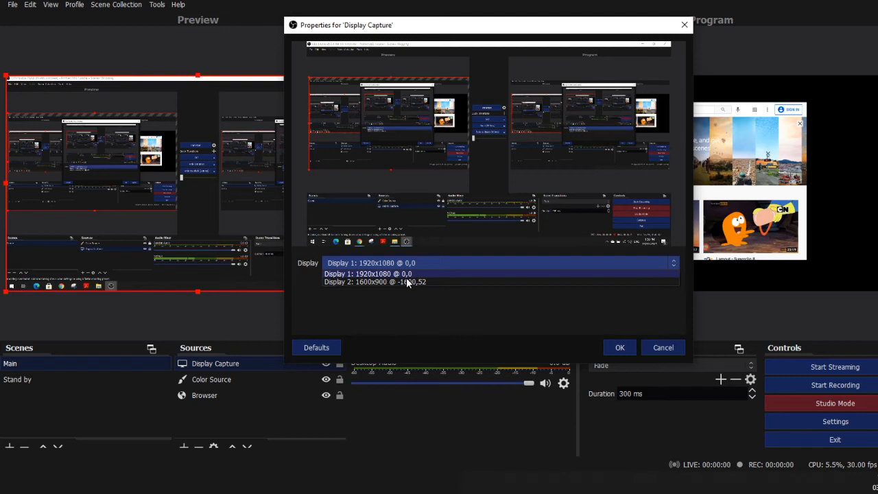
pyautogui.click(430, 275)
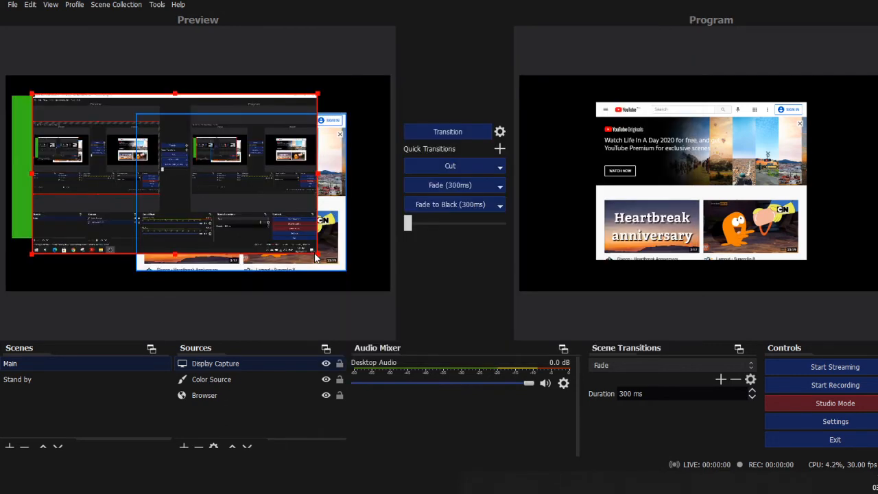
pyautogui.moveTo(318, 261); pyautogui.dragTo(335, 285)
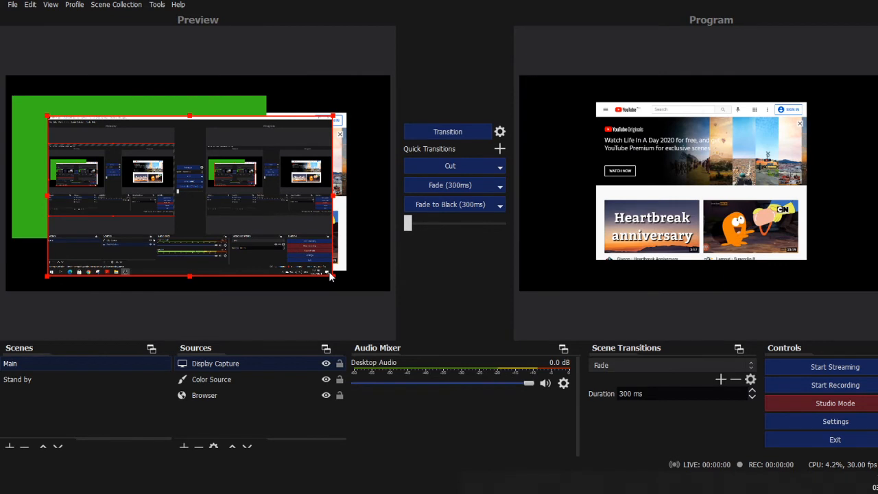
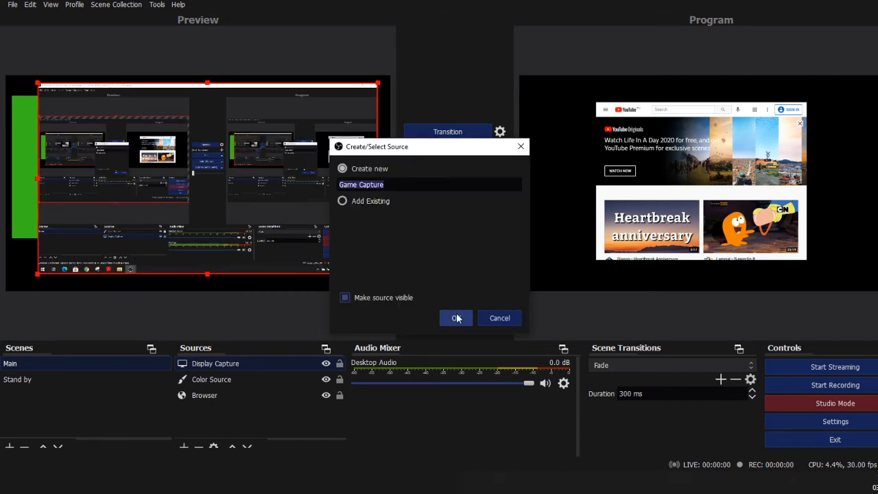
# Add a new Game Capture source to the Main scene and remove it again.
pyautogui.click(455, 317)
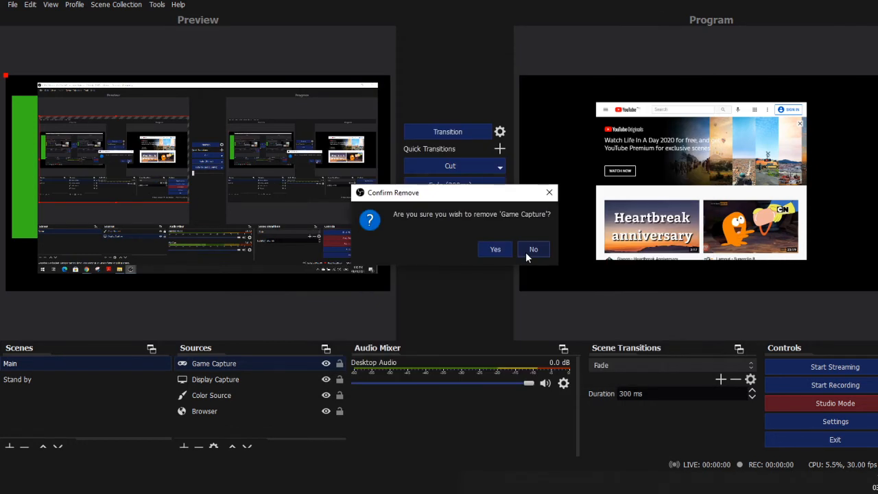
pyautogui.click(525, 252)
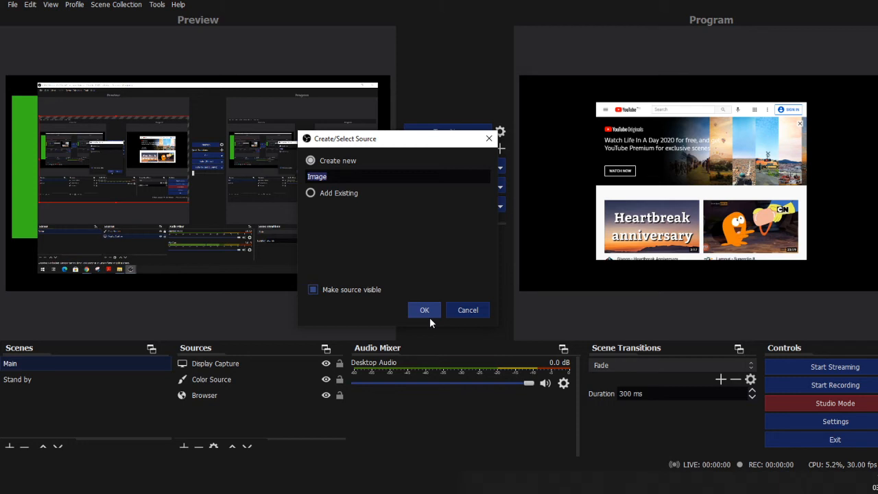
# Add a new Image source with the yellow-and-black stream overlay and scale it to fill the whole canvas.
pyautogui.click(427, 314)
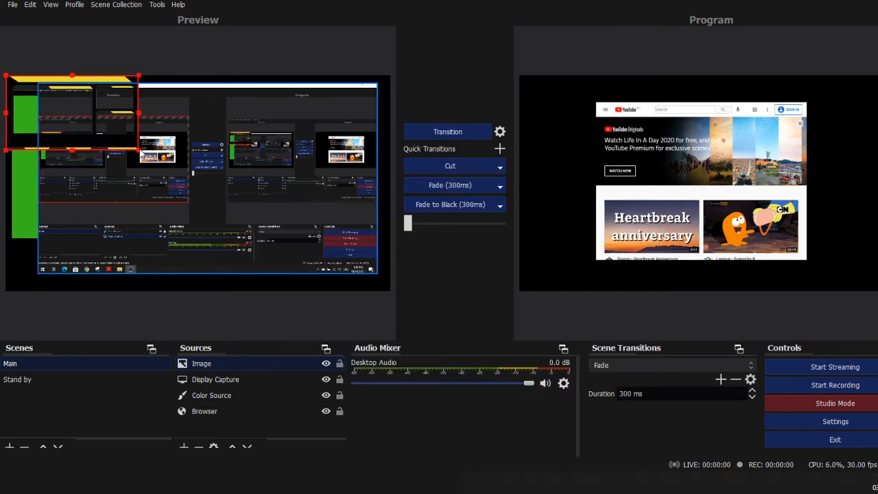
pyautogui.moveTo(139, 150); pyautogui.dragTo(346, 283)
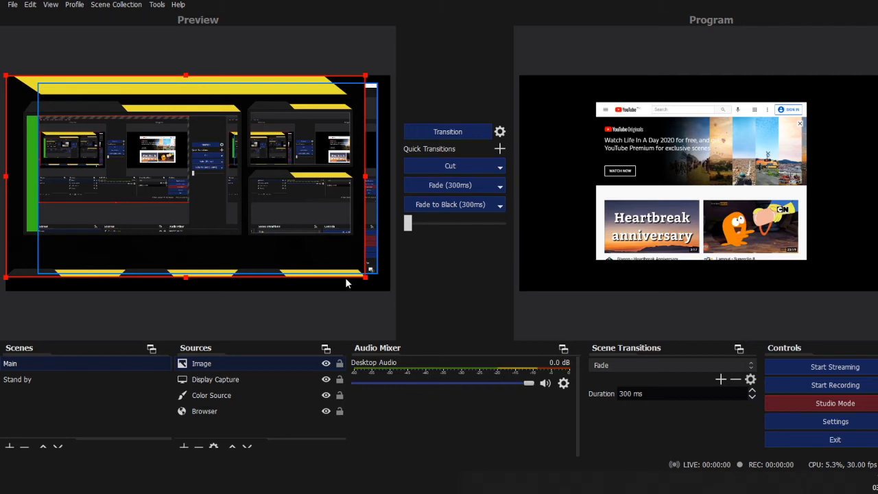
pyautogui.moveTo(345, 279); pyautogui.dragTo(390, 291)
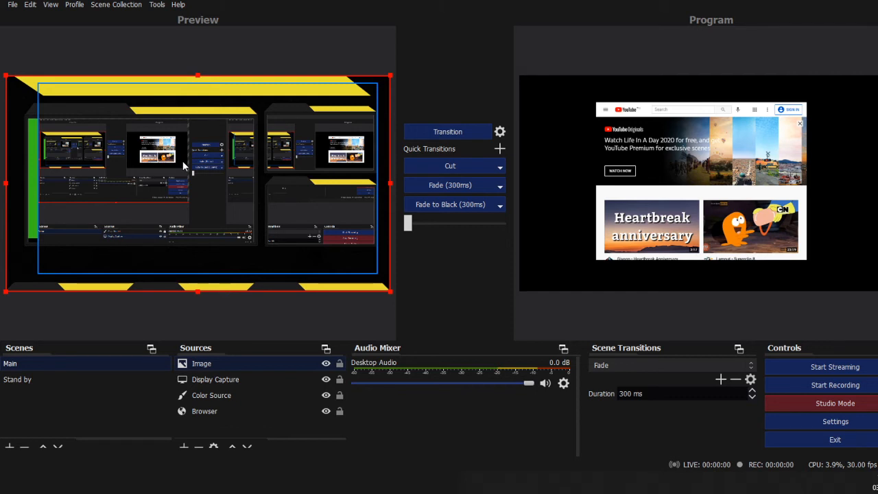
# Hide the Display Capture and Browser sources, and lock the reduced Image overlay in place over the green Color Source.
pyautogui.click(325, 379)
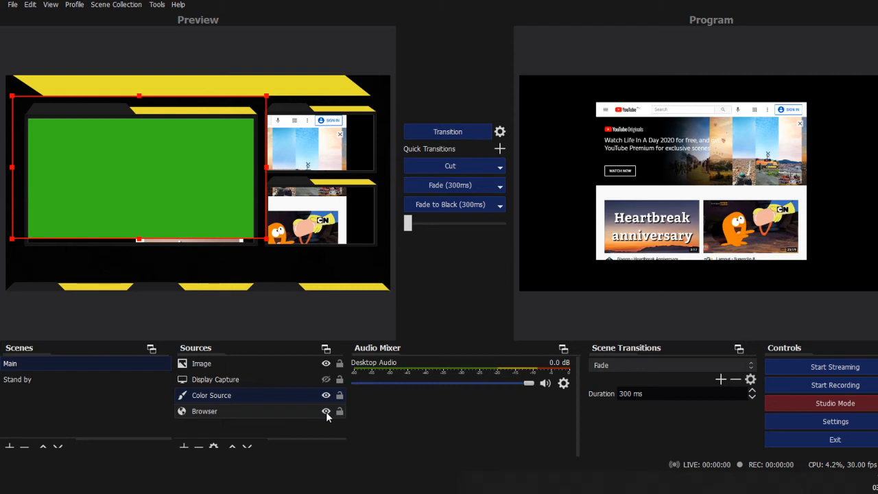
pyautogui.click(325, 411)
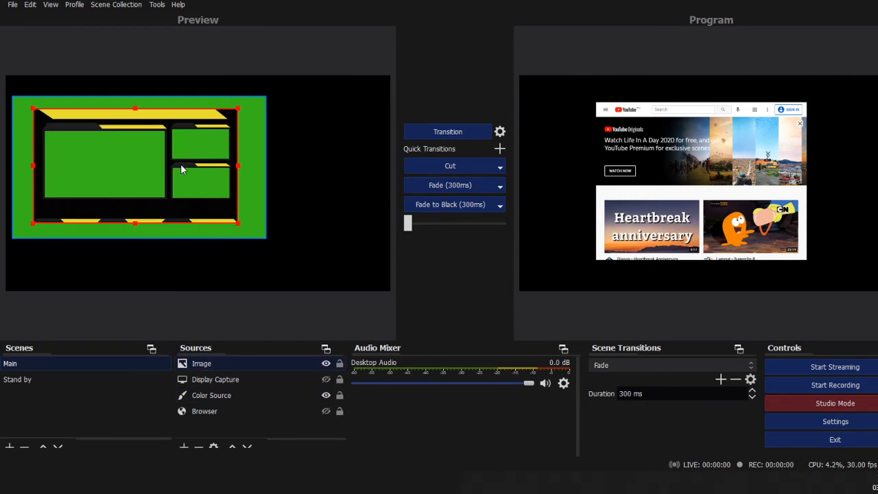
pyautogui.moveTo(182, 170); pyautogui.dragTo(182, 171)
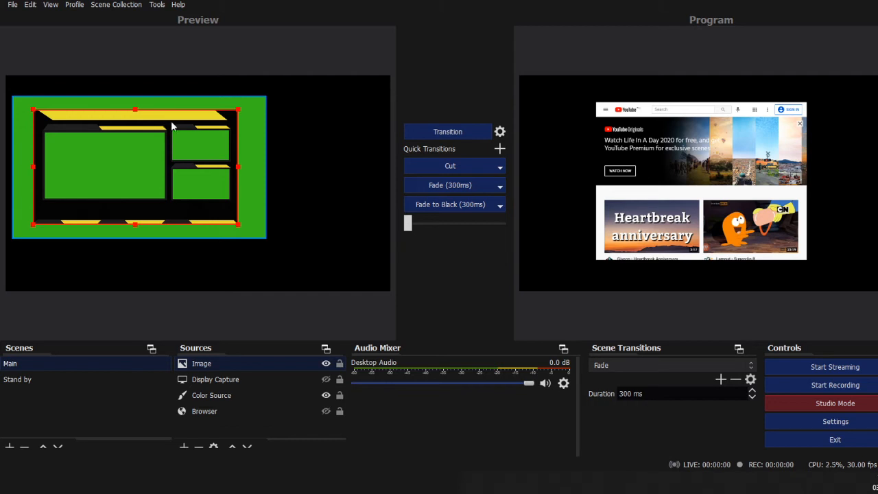
pyautogui.click(340, 365)
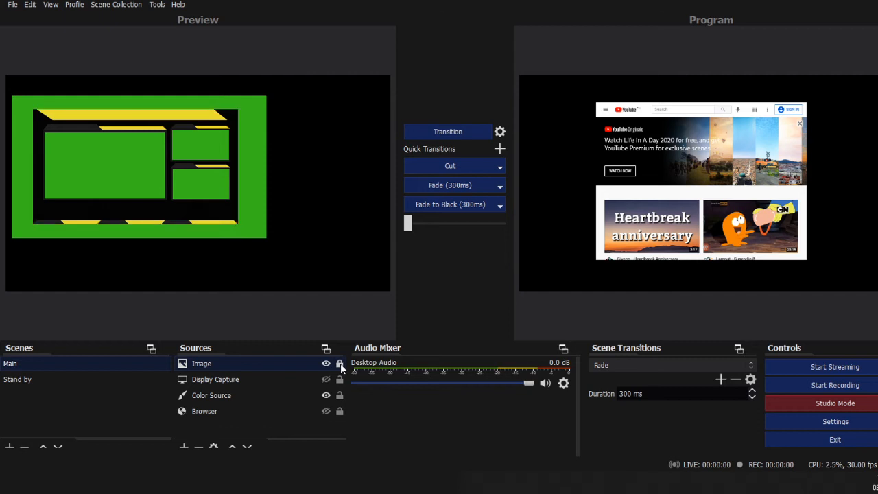
# Move the Color Source around beneath the locked Image overlay, aligning its left edge with the overlay's left edge.
pyautogui.click(158, 127)
pyautogui.moveTo(89, 124); pyautogui.dragTo(116, 134)
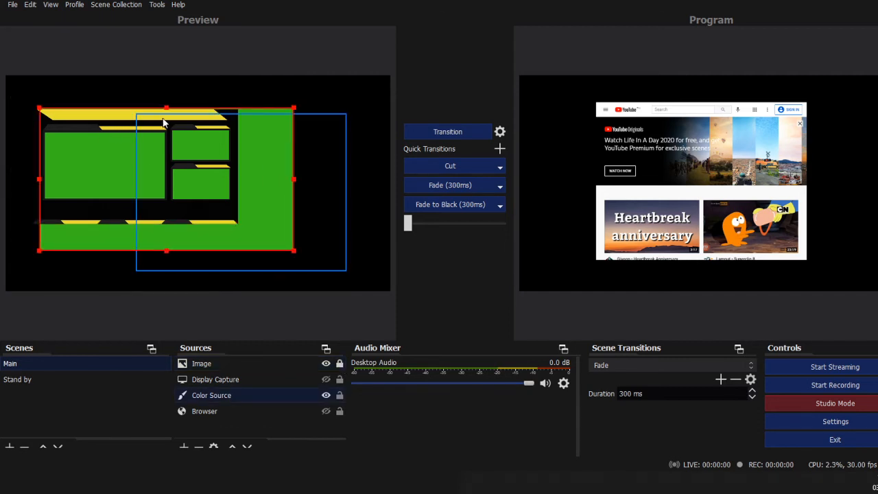
pyautogui.moveTo(267, 128); pyautogui.dragTo(249, 123)
pyautogui.moveTo(102, 125)
pyautogui.mouseDown()
pyautogui.moveTo(117, 129)
pyautogui.moveTo(103, 127)
pyautogui.mouseUp()
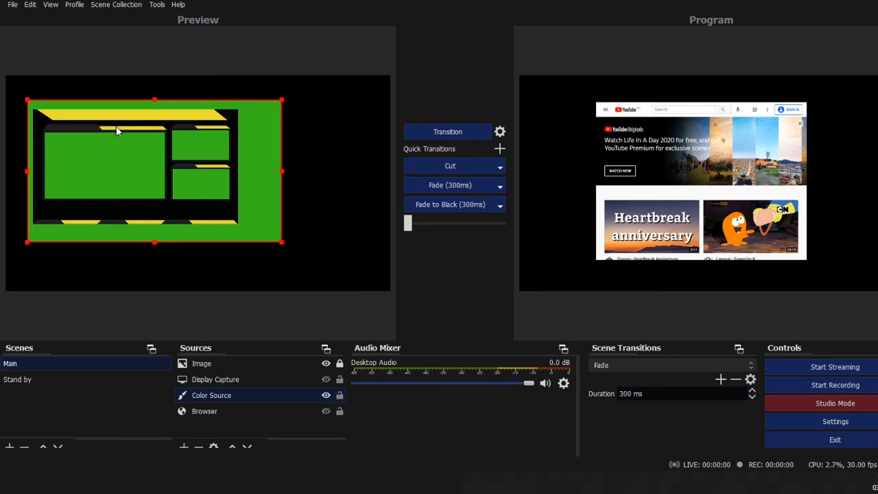
pyautogui.moveTo(89, 124); pyautogui.dragTo(109, 128)
# Unlock the Image overlay and enlarge the Color Source to about 85% of the canvas width.
pyautogui.click(212, 363)
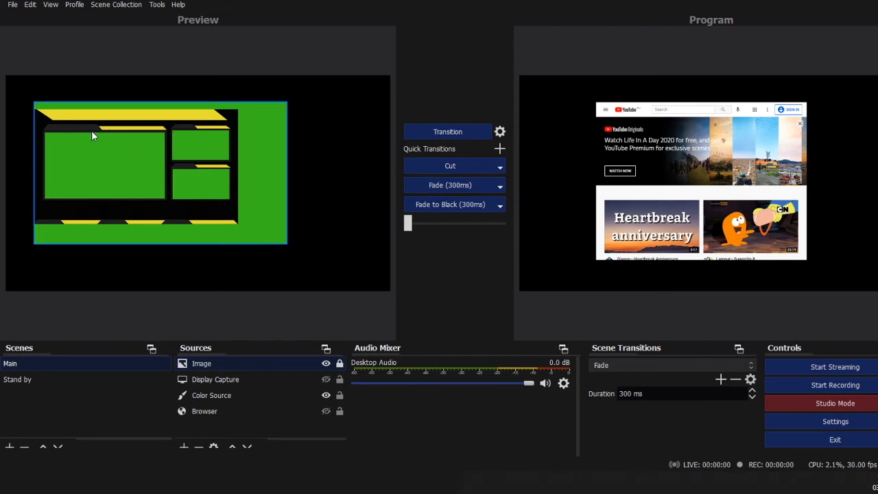
pyautogui.click(229, 169)
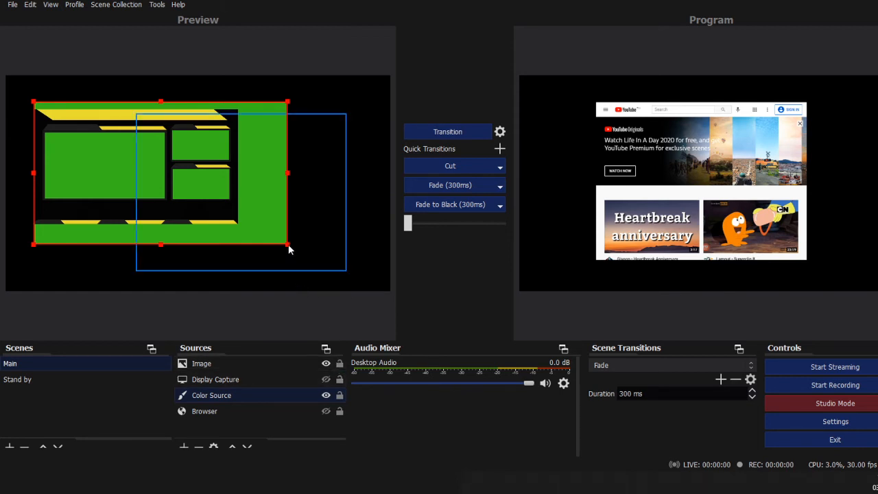
pyautogui.moveTo(288, 244); pyautogui.dragTo(359, 283)
# Move the Image overlay to the canvas's upper-left corner, scaling it to fill the canvas, and lock it.
pyautogui.click(233, 213)
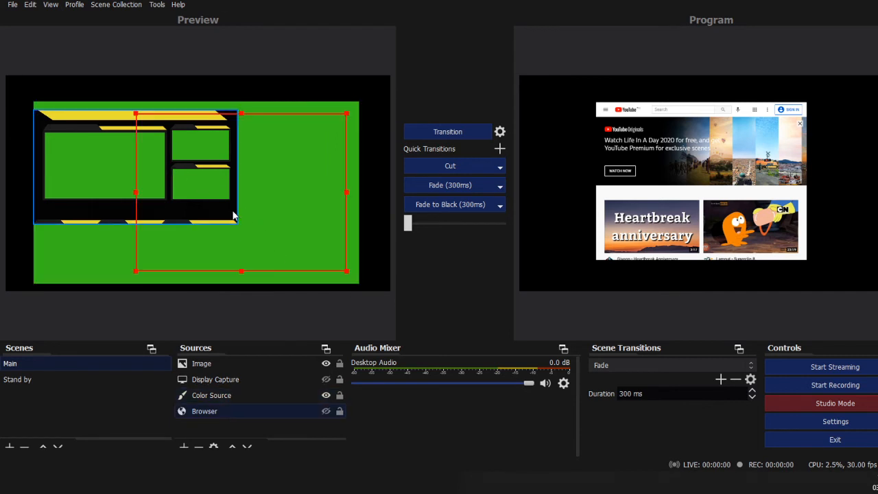
pyautogui.moveTo(235, 220); pyautogui.dragTo(194, 203)
pyautogui.moveTo(61, 141); pyautogui.dragTo(25, 90)
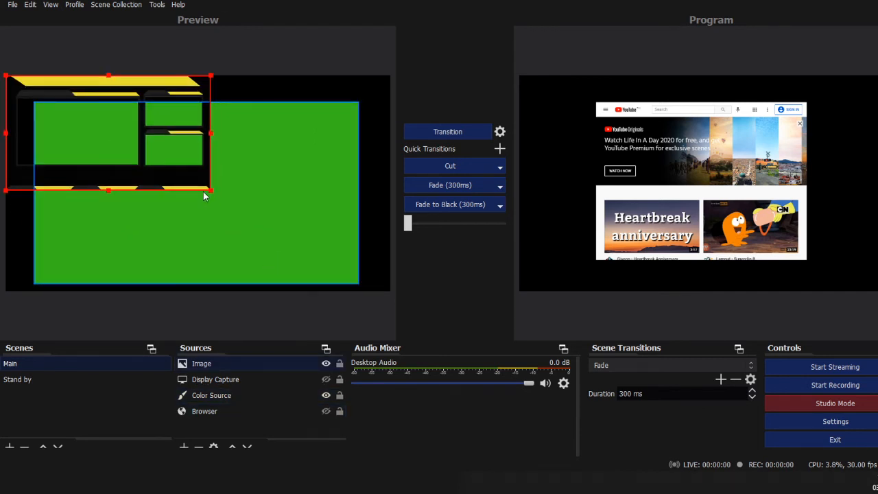
pyautogui.moveTo(213, 192); pyautogui.dragTo(390, 288)
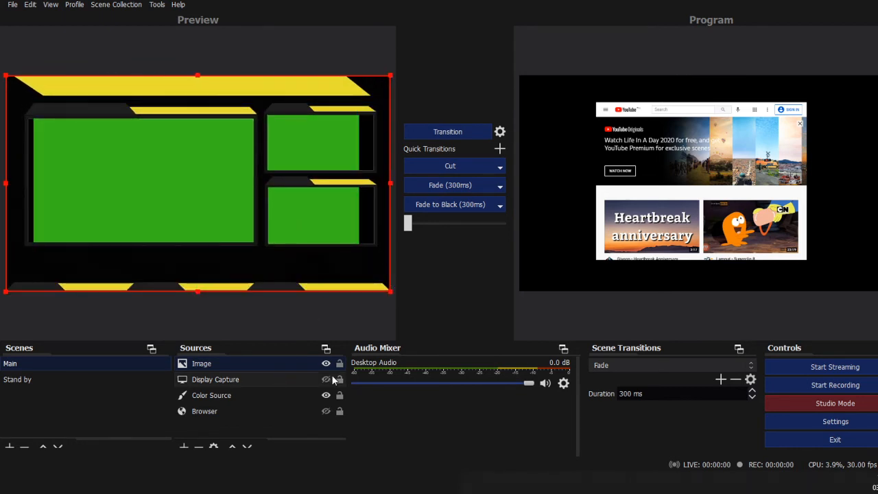
pyautogui.click(339, 364)
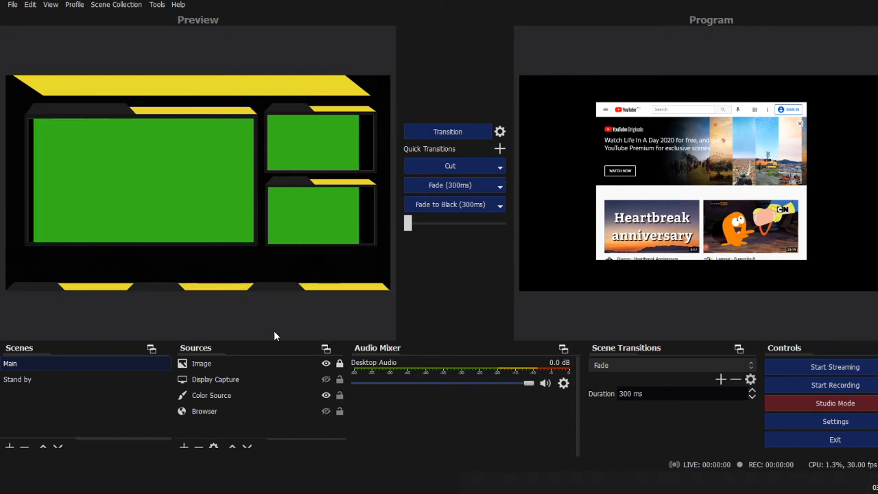
# Reposition and enlarge the Color Source to about 93% of the canvas width, filling all three overlay windows with green, and lock it.
pyautogui.click(211, 395)
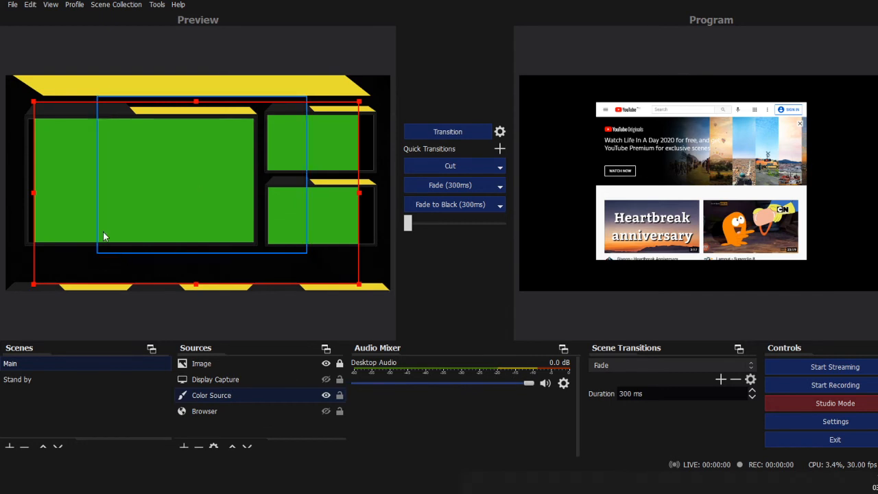
pyautogui.moveTo(60, 171); pyautogui.dragTo(65, 151)
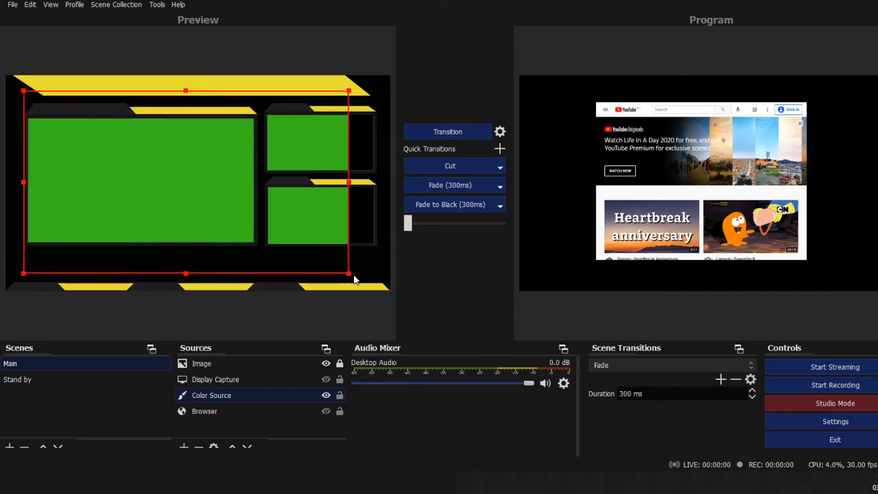
pyautogui.moveTo(350, 273); pyautogui.dragTo(381, 288)
pyautogui.moveTo(201, 180); pyautogui.dragTo(190, 158)
pyautogui.click(183, 309)
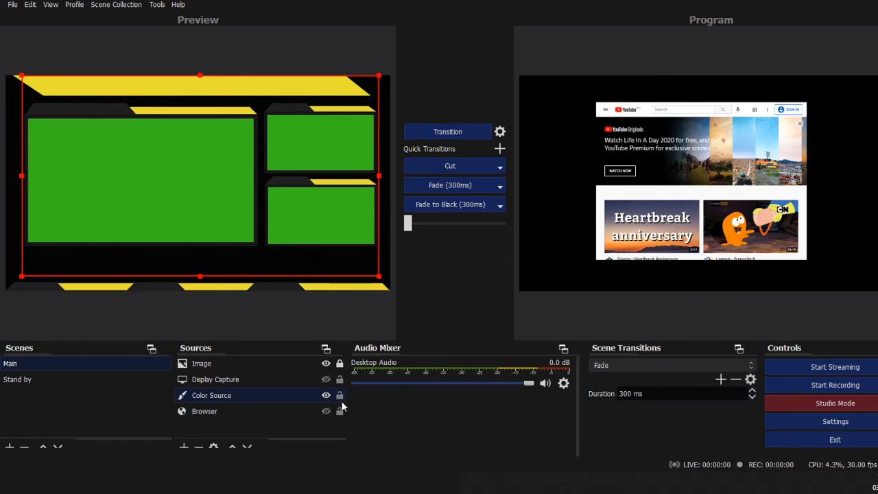
pyautogui.click(341, 397)
pyautogui.click(164, 175)
pyautogui.click(55, 161)
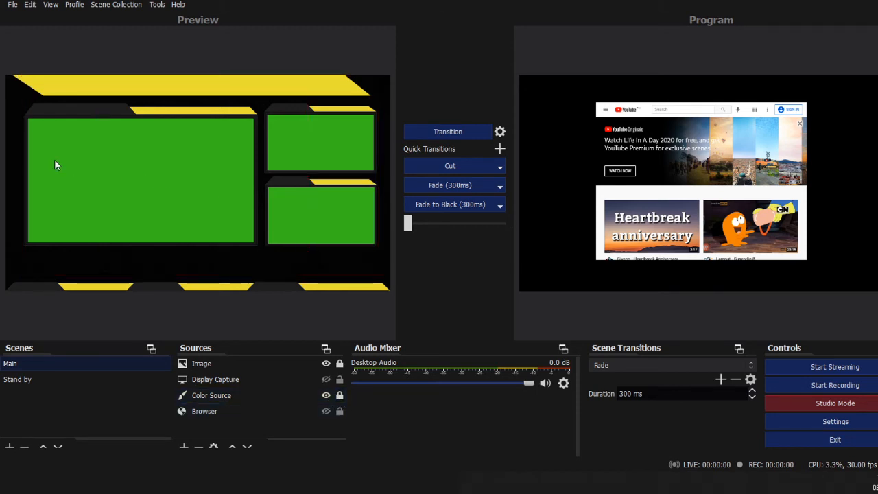
# Deselect all sources and transition the Main scene's overlay layout from Preview to Program.
pyautogui.click(163, 230)
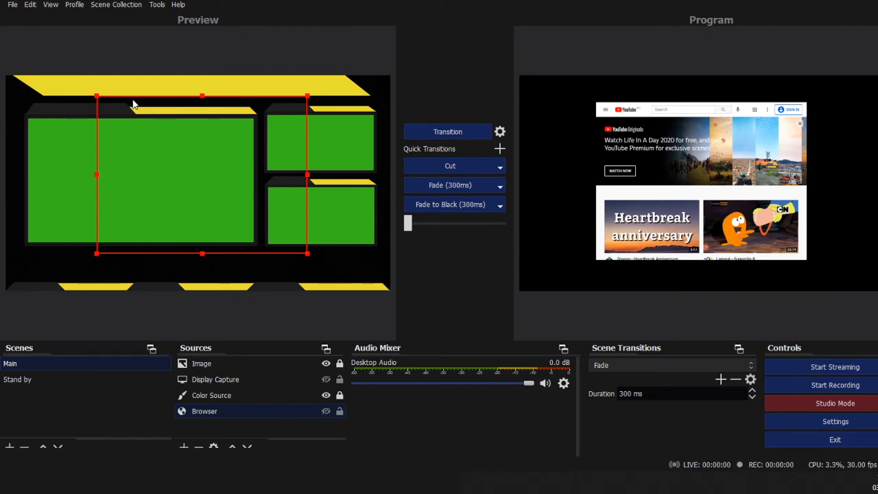
pyautogui.click(82, 300)
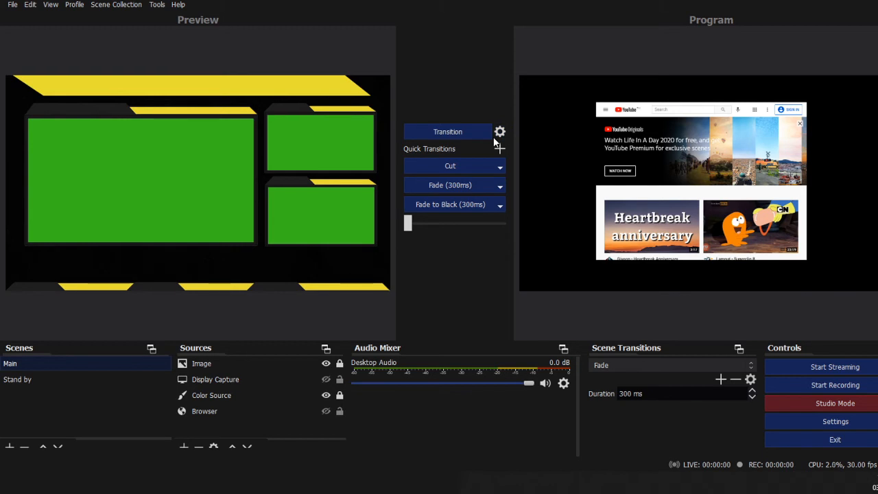
pyautogui.click(449, 134)
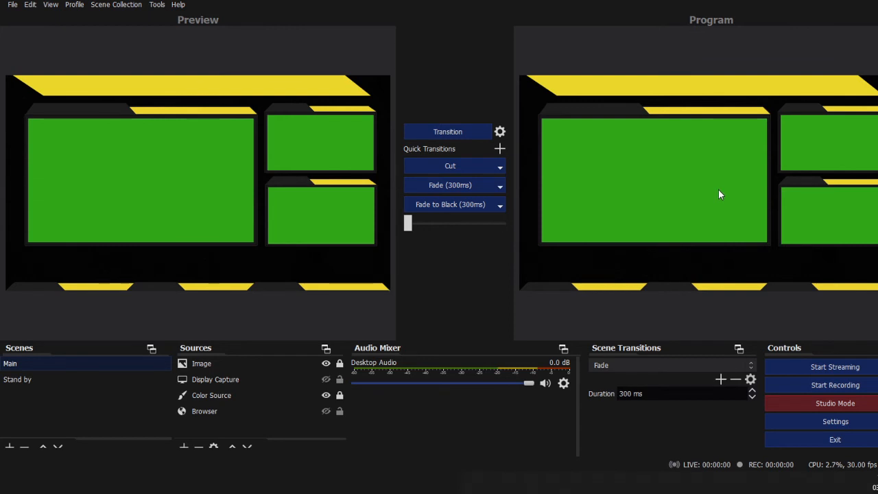
# Add a new visible Image Slide Show source to the Main scene, keeping the default name.
pyautogui.click(184, 446)
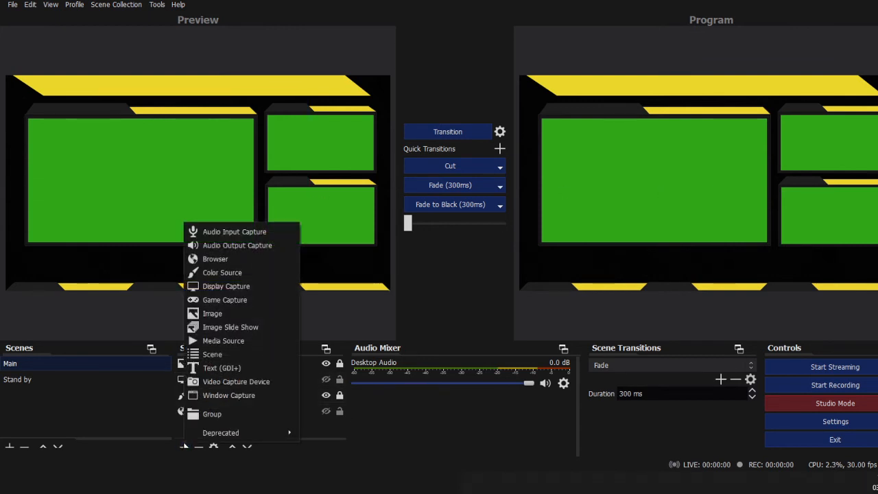
pyautogui.click(237, 328)
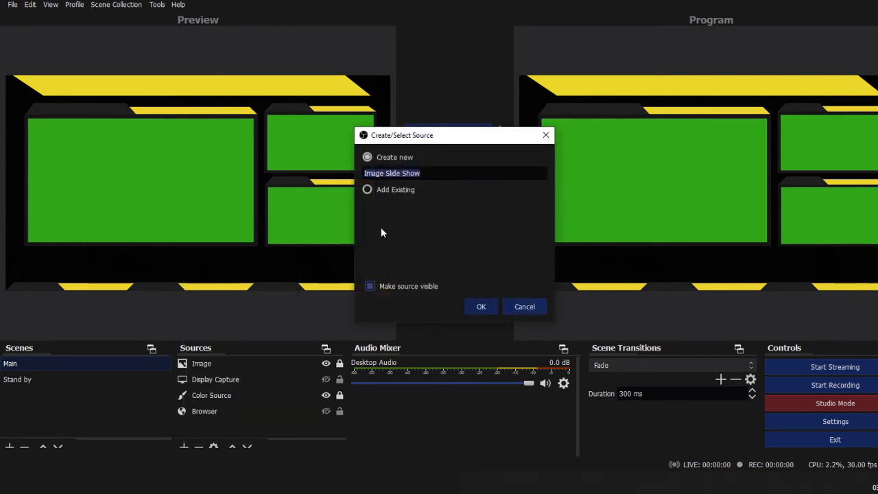
pyautogui.click(477, 307)
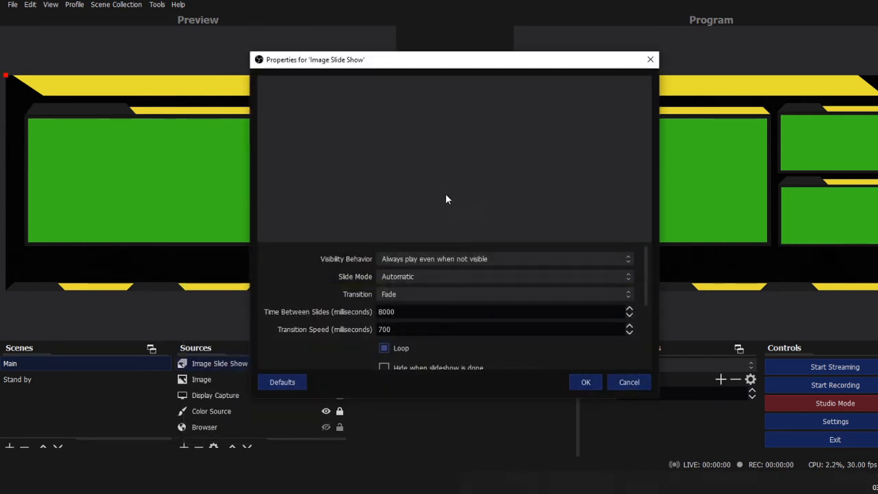
pyautogui.moveTo(364, 63); pyautogui.dragTo(374, 34)
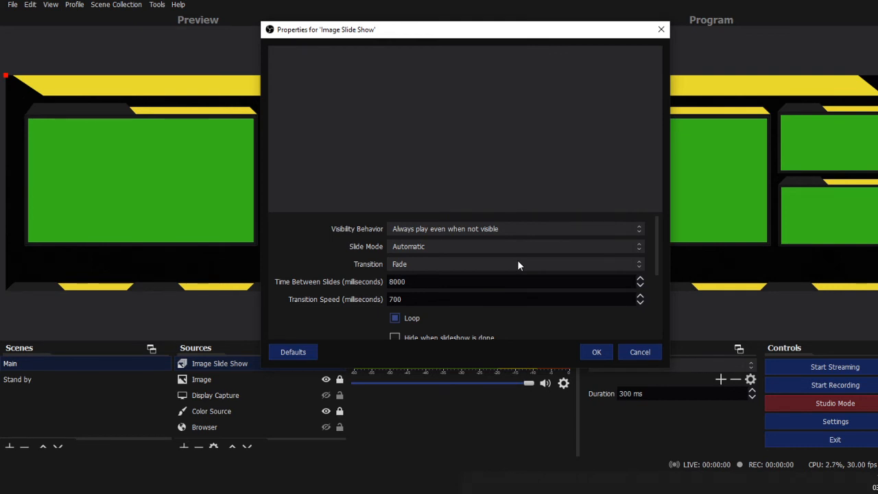
# Examine the slide show's playback, transition, bounding size and image-file options, and cancel its properties.
pyautogui.scroll(-1, 518, 263)
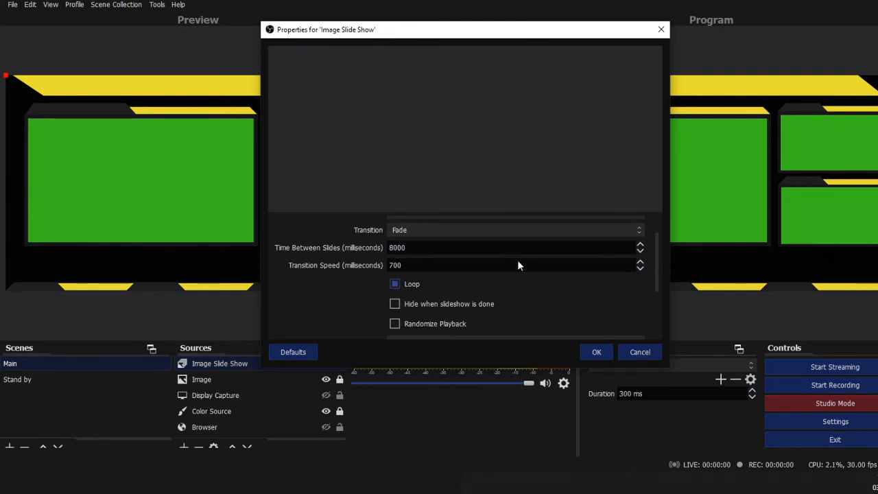
pyautogui.scroll(1, 519, 264)
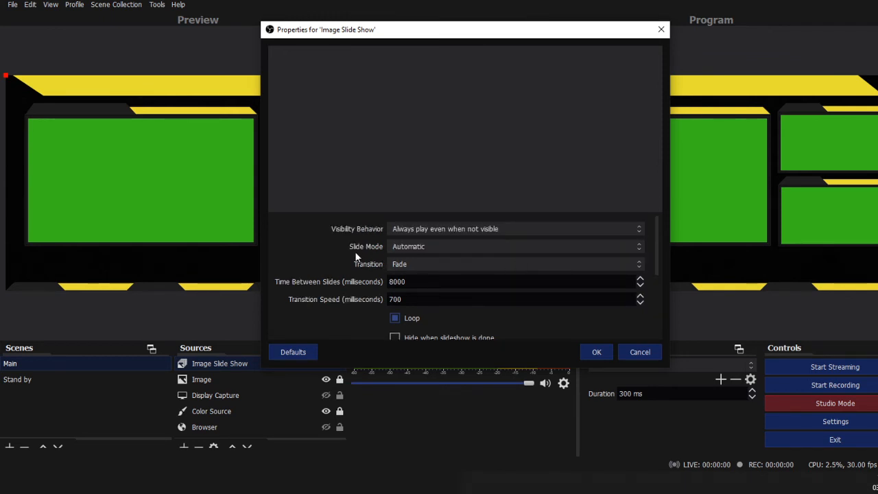
pyautogui.scroll(-1, 355, 256)
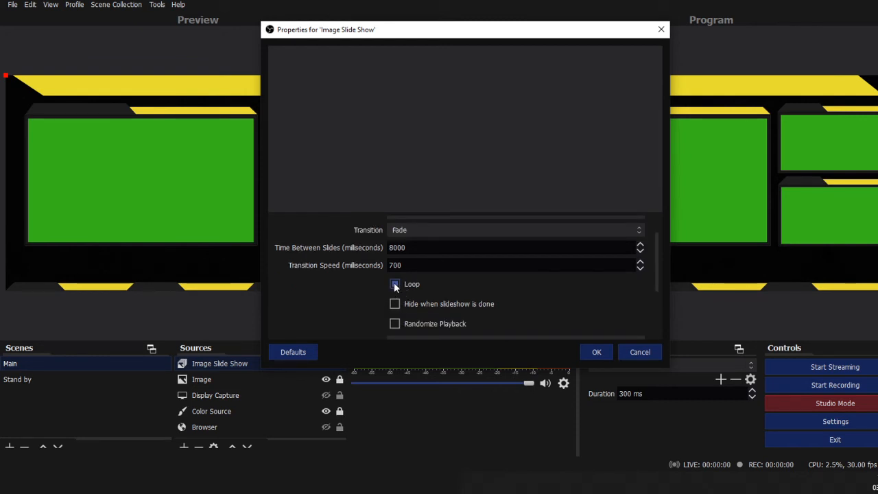
pyautogui.scroll(-1, 457, 289)
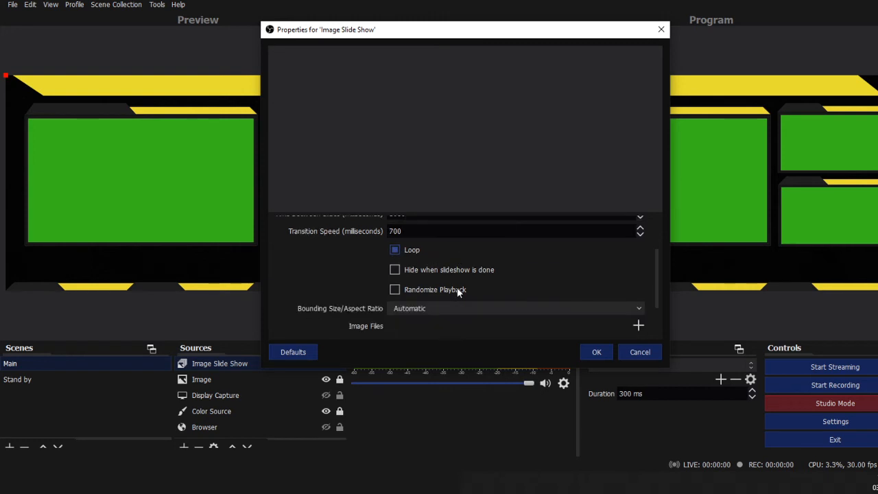
pyautogui.scroll(-2, 457, 291)
pyautogui.scroll(3, 457, 287)
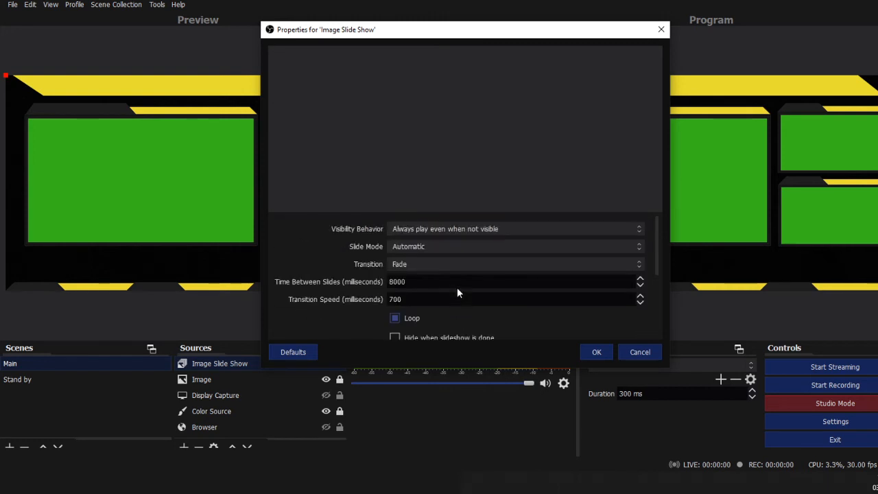
pyautogui.scroll(-3, 457, 287)
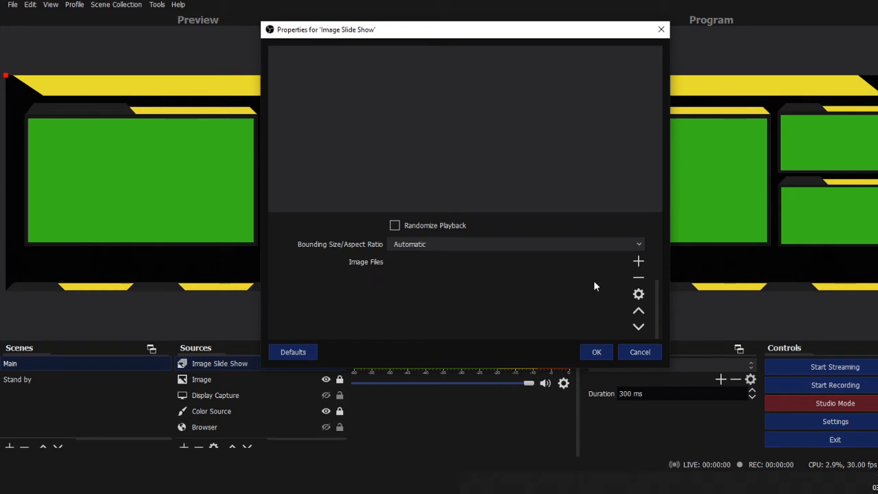
pyautogui.click(639, 265)
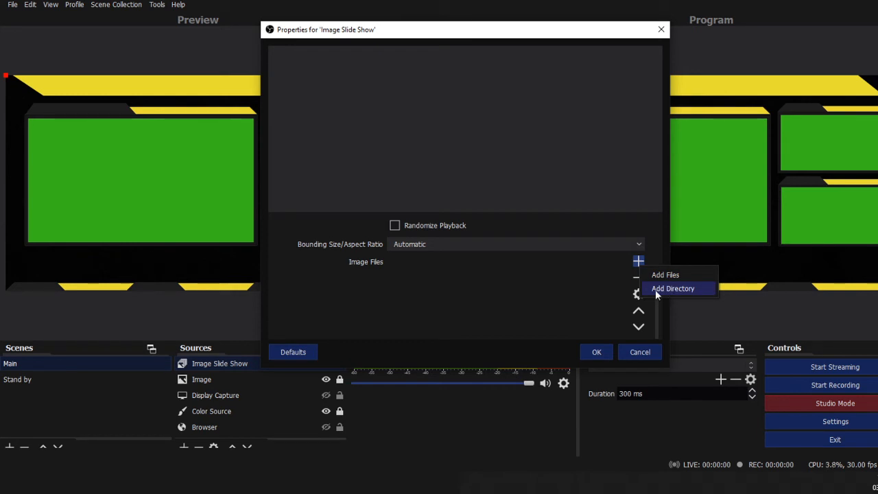
pyautogui.click(554, 320)
pyautogui.click(639, 352)
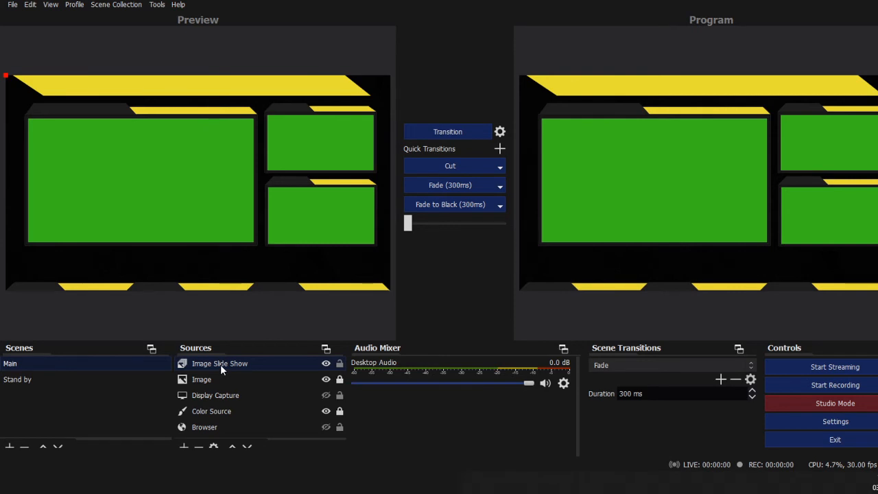
# Remove the Image Slide Show source from the Main scene.
pyautogui.click(198, 447)
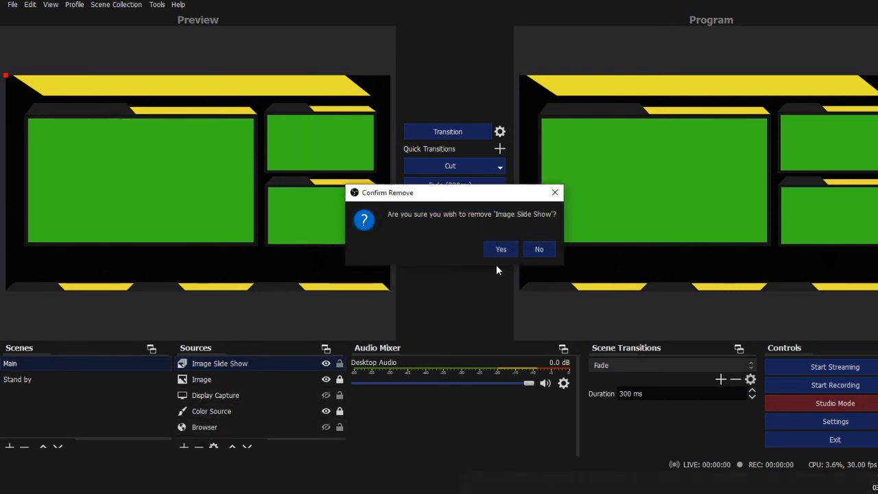
pyautogui.click(536, 250)
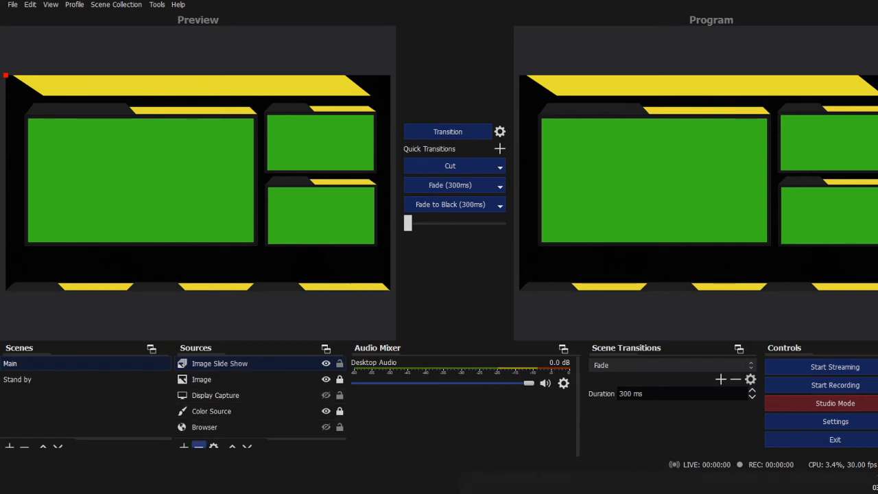
pyautogui.rightClick(232, 365)
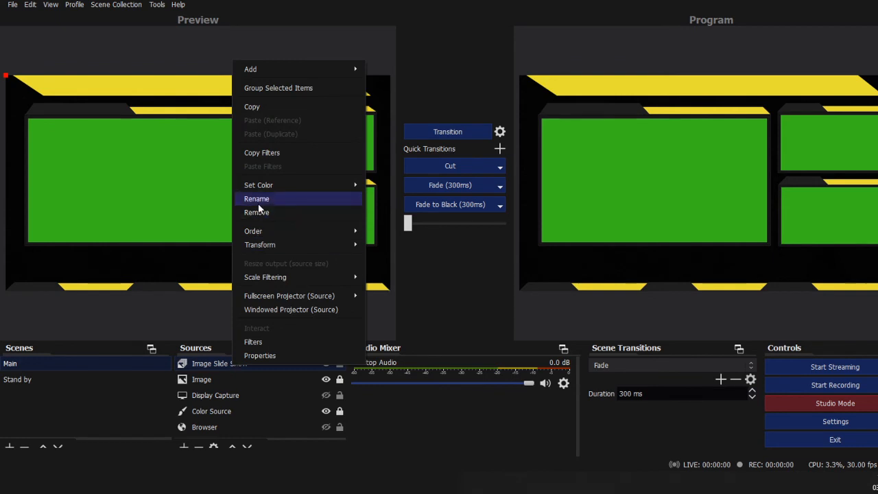
pyautogui.click(207, 362)
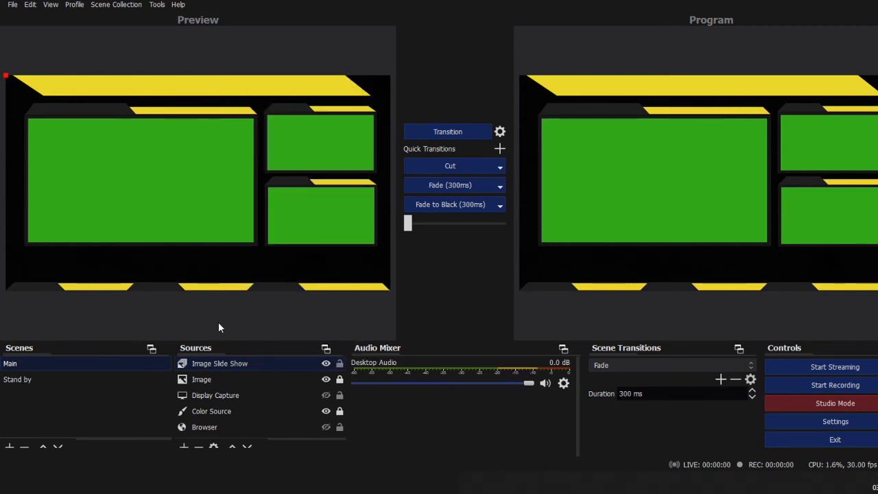
pyautogui.press('Delete')
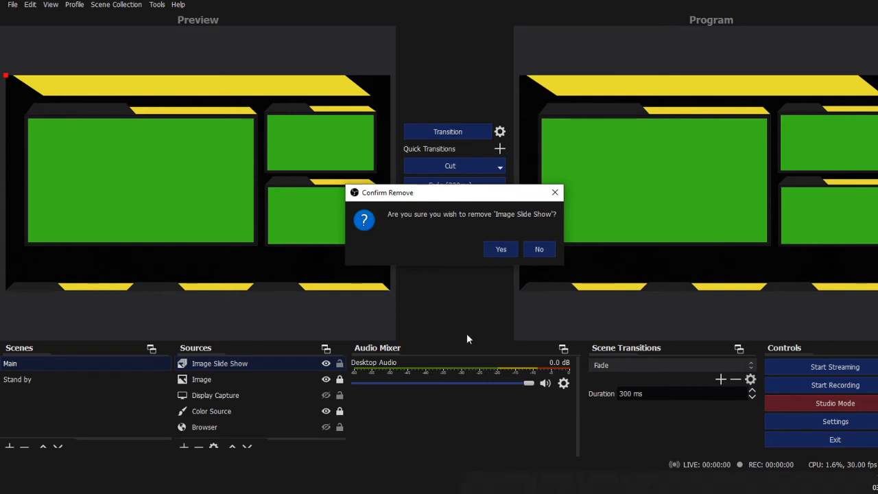
pyautogui.click(515, 255)
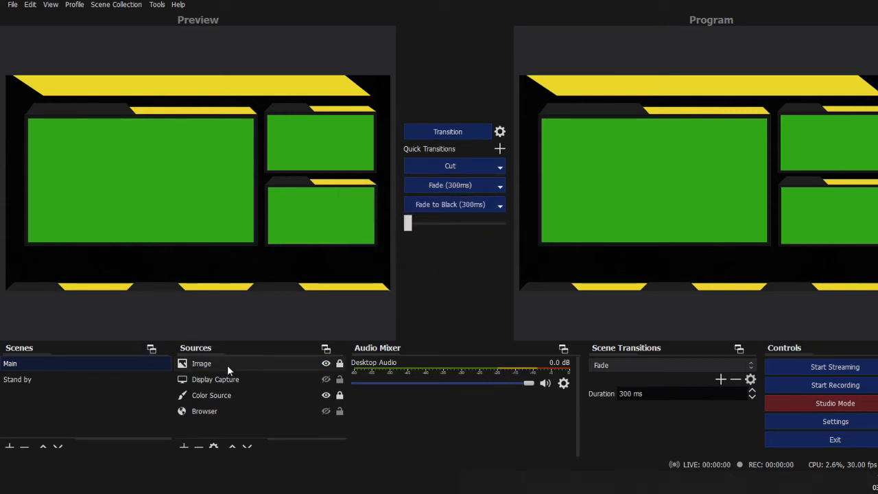
# Remove the hidden Display Capture and Browser sources together from the Main scene, and select the Image source.
pyautogui.click(229, 411)
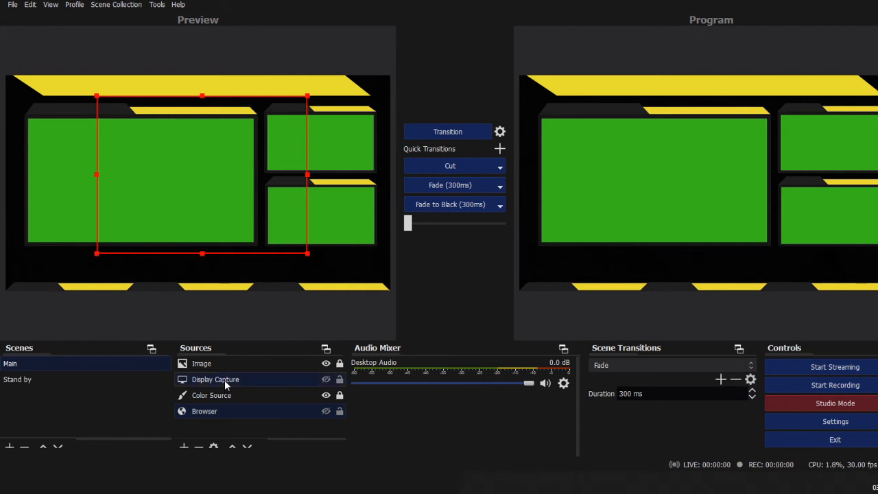
pyautogui.keyDown('ctrl'); pyautogui.click(225, 381); pyautogui.keyUp('ctrl')
pyautogui.click(199, 447)
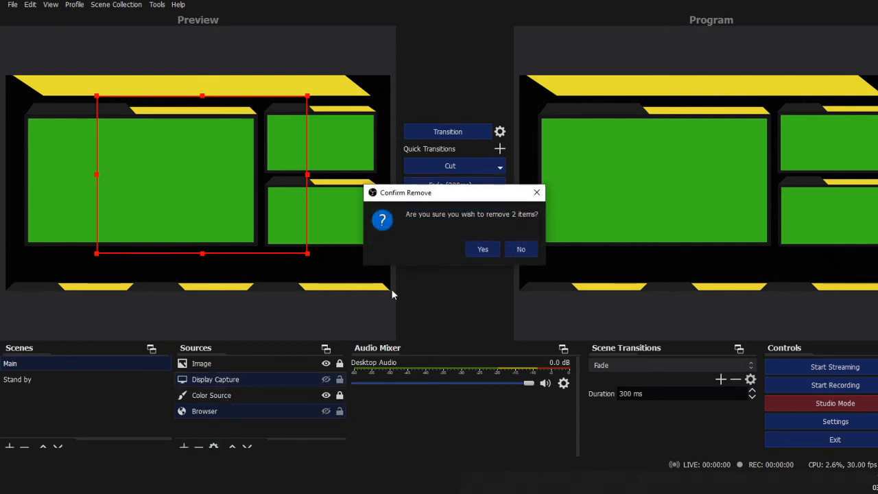
pyautogui.click(480, 251)
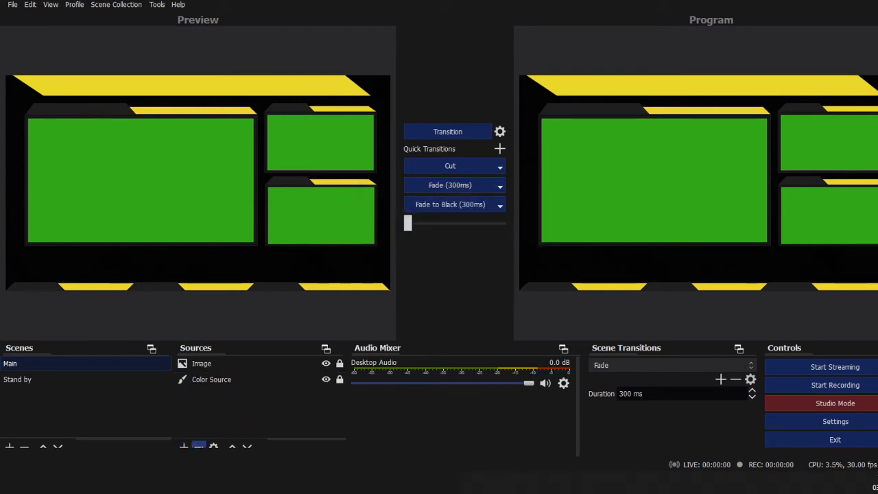
pyautogui.click(214, 381)
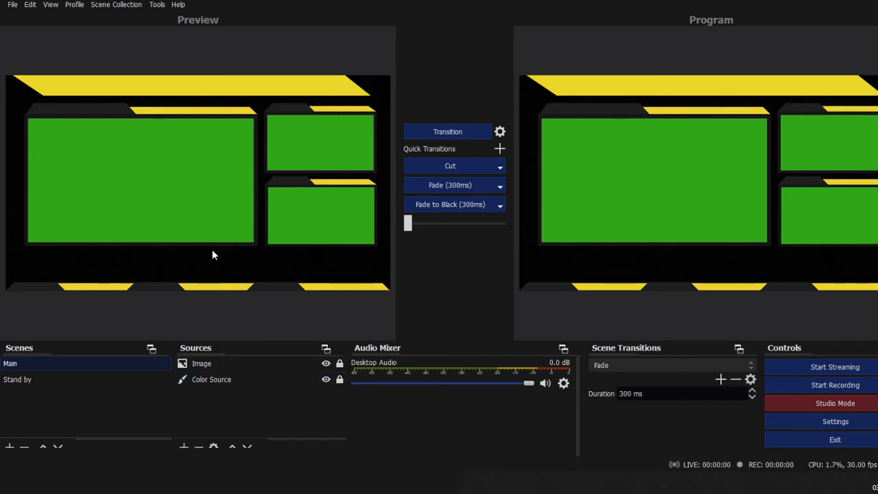
pyautogui.click(218, 363)
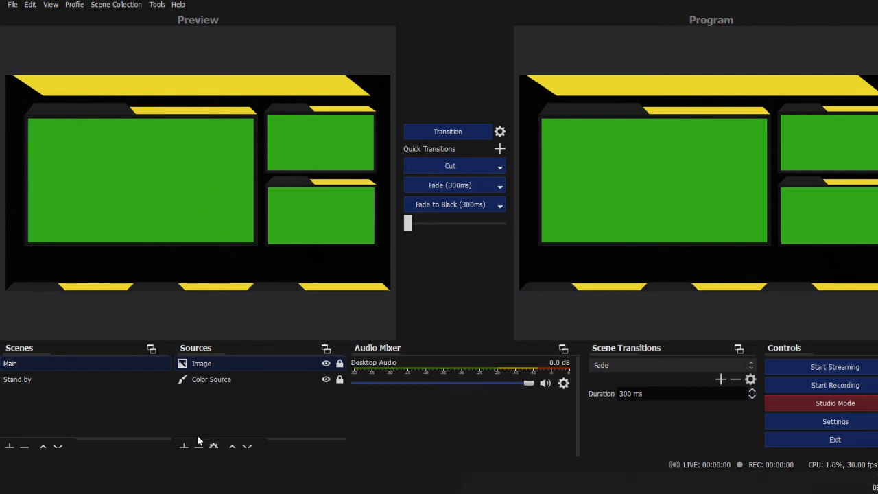
pyautogui.click(184, 446)
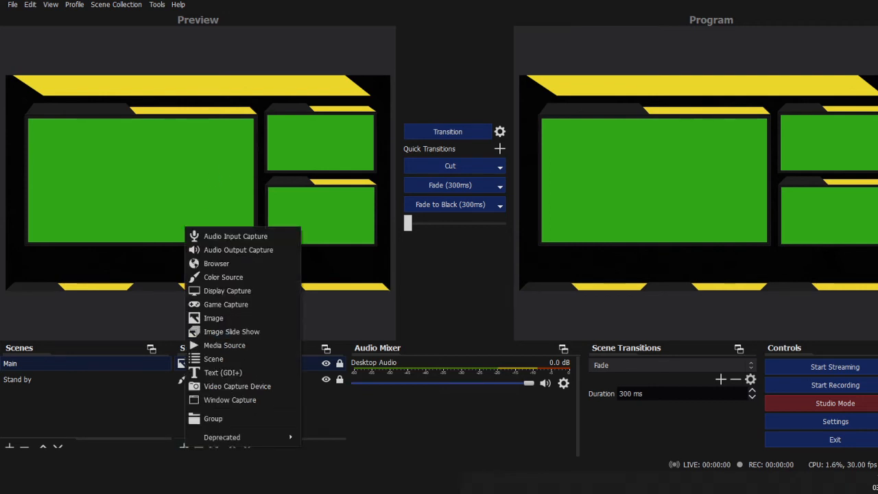
pyautogui.click(222, 347)
pyautogui.click(525, 308)
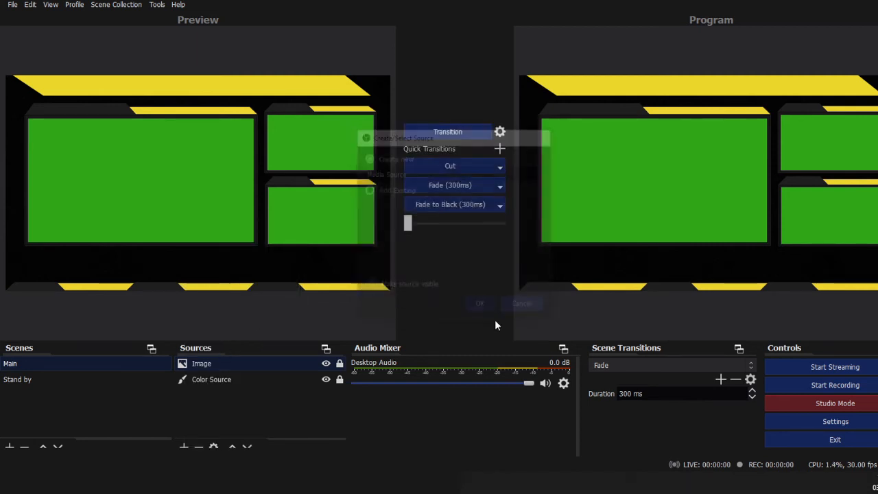
pyautogui.click(183, 447)
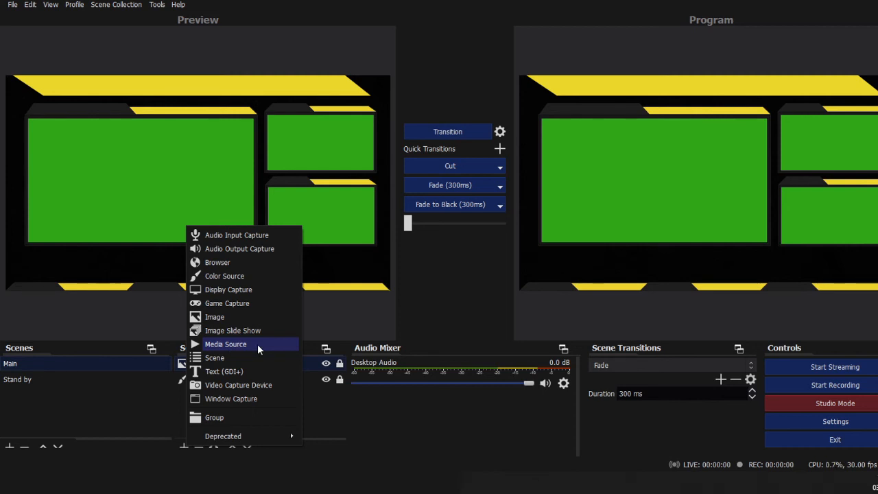
pyautogui.click(257, 344)
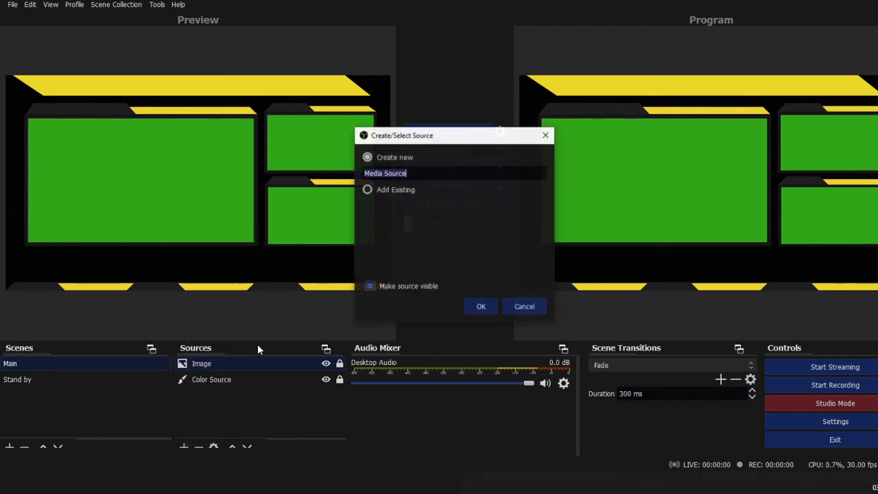
pyautogui.click(481, 306)
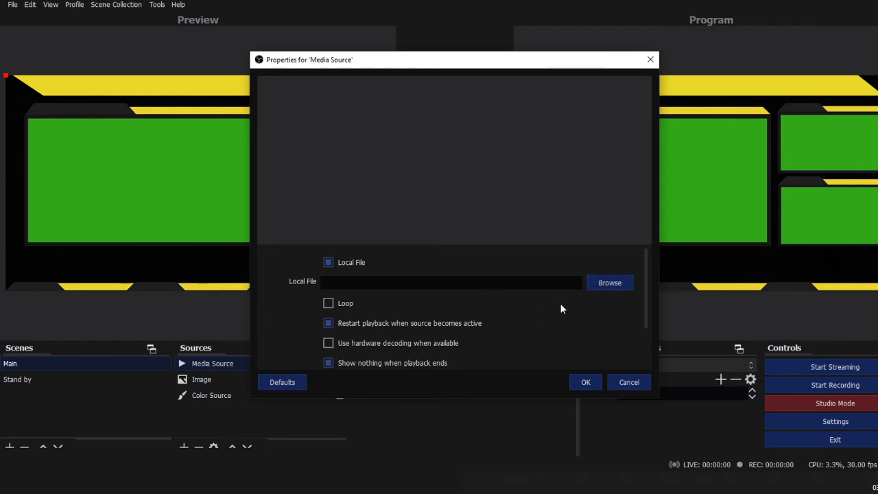
pyautogui.click(612, 286)
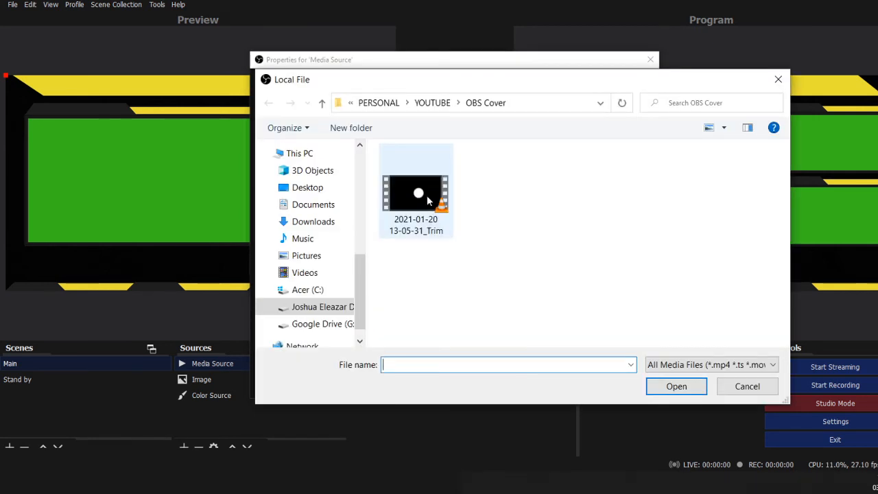
pyautogui.click(427, 199)
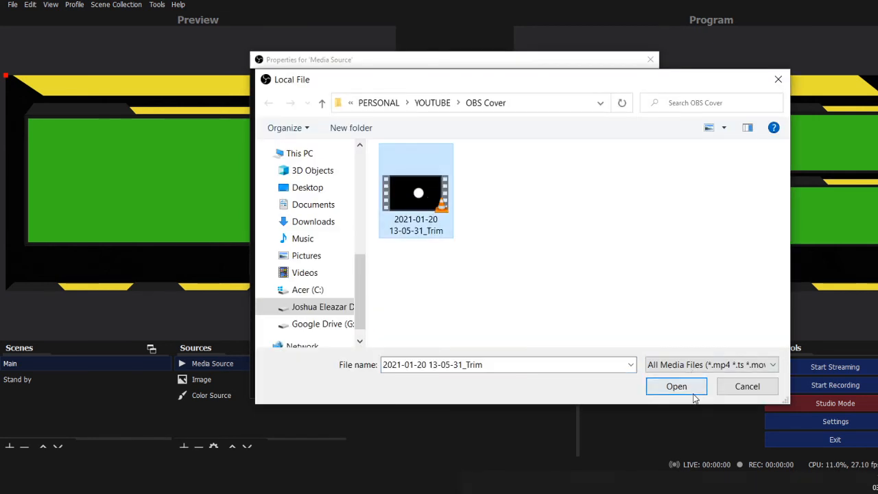
pyautogui.click(689, 387)
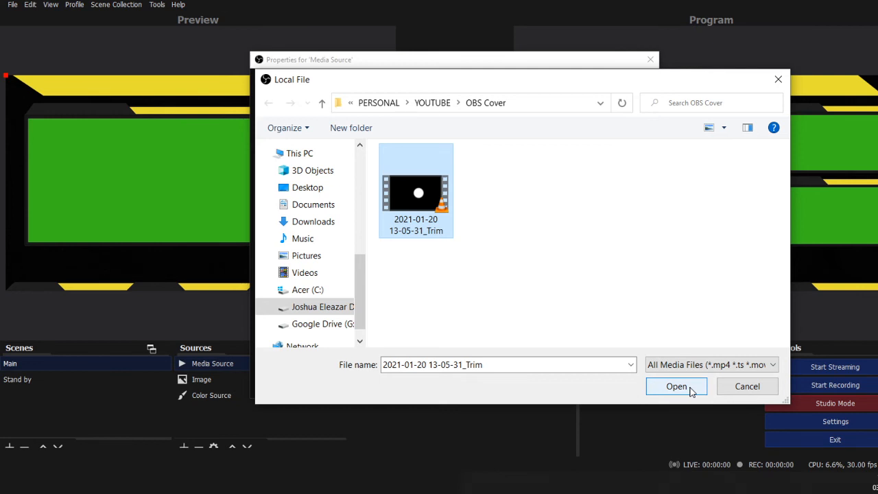
# Enable looping, disable restarting playback on activation and showing nothing when playback ends, and accept the media source's properties.
pyautogui.scroll(-1, 335, 295)
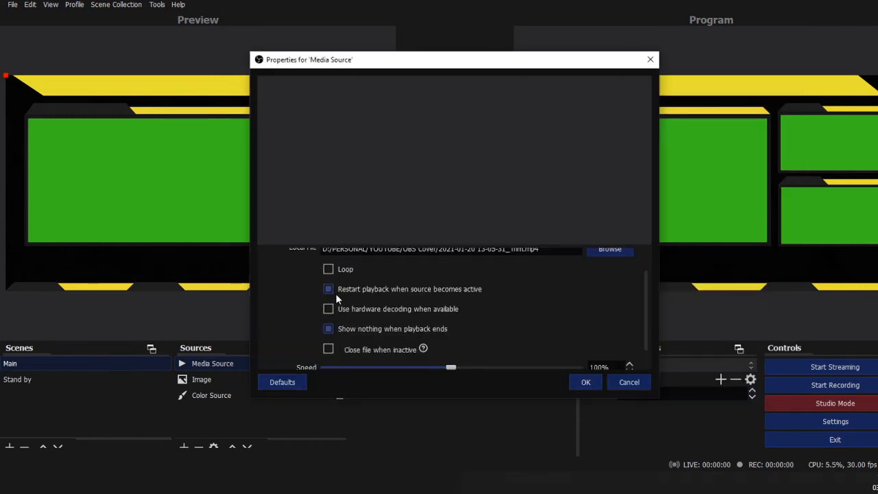
pyautogui.click(329, 270)
pyautogui.click(329, 288)
pyautogui.scroll(-1, 484, 301)
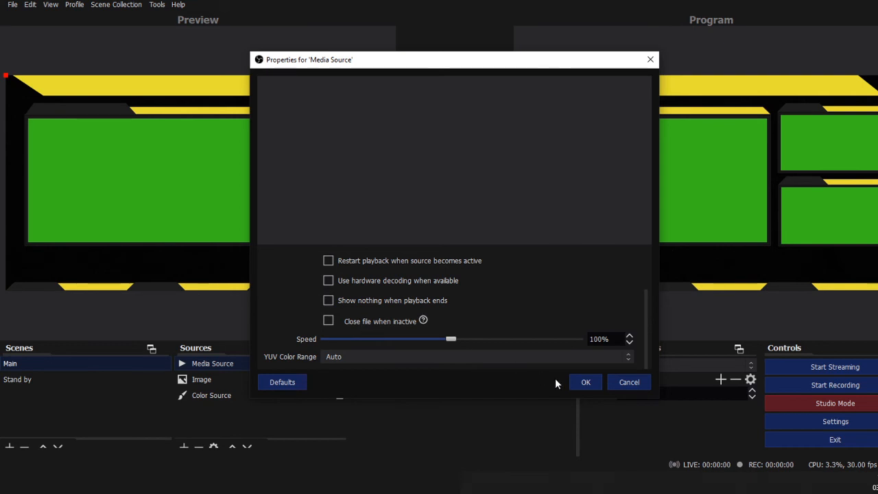
pyautogui.click(583, 383)
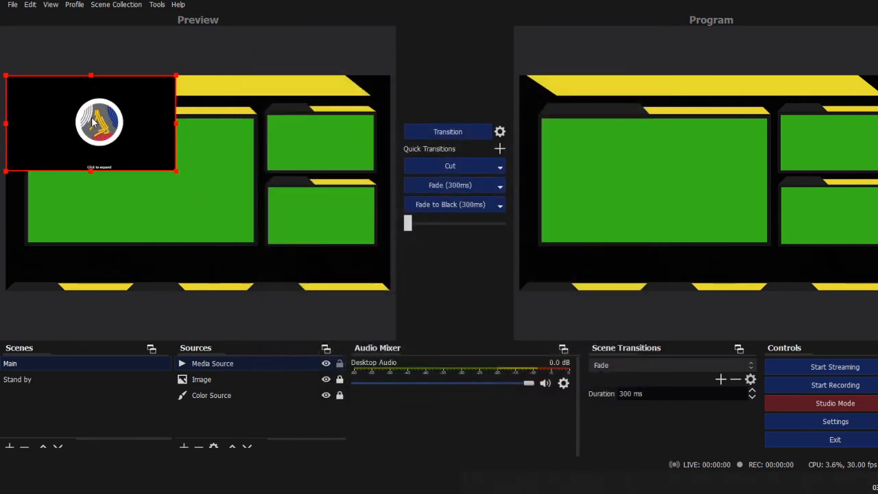
# Scale the media source to about 785 × 442 and place it at about 167, 443 over the large green frame's lower-left area.
pyautogui.moveTo(96, 118); pyautogui.dragTo(137, 193)
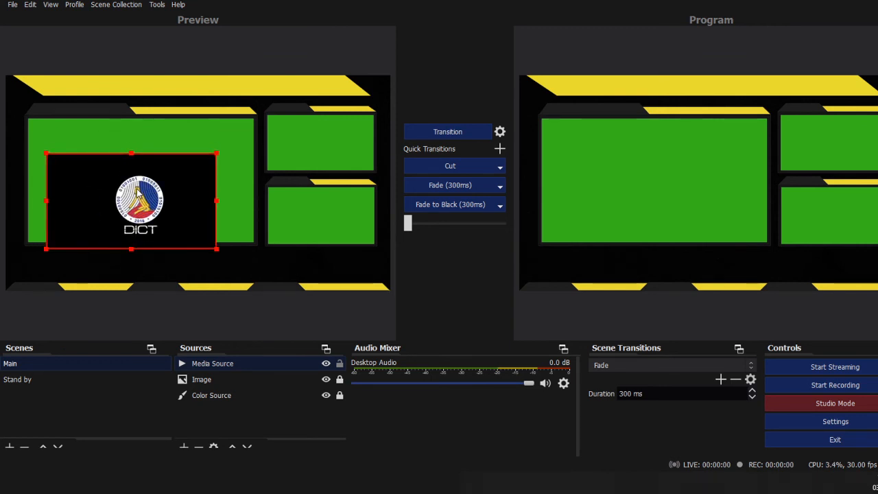
pyautogui.click(141, 199)
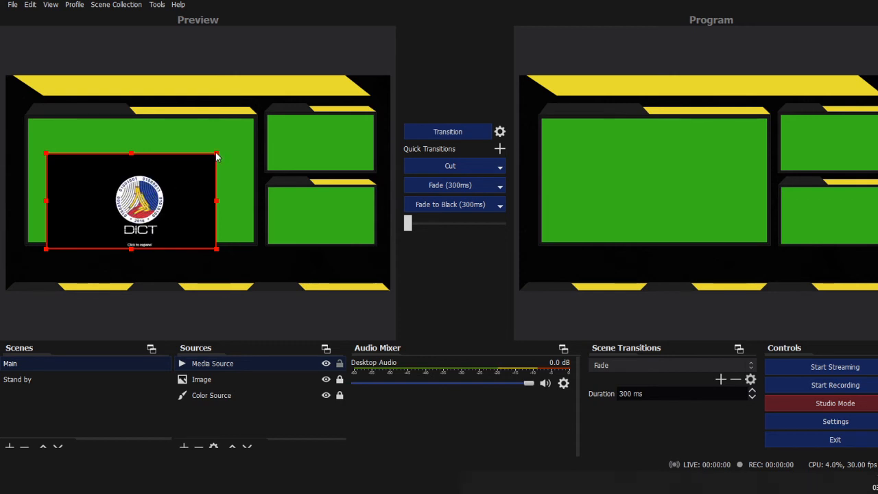
pyautogui.moveTo(217, 153); pyautogui.dragTo(249, 147)
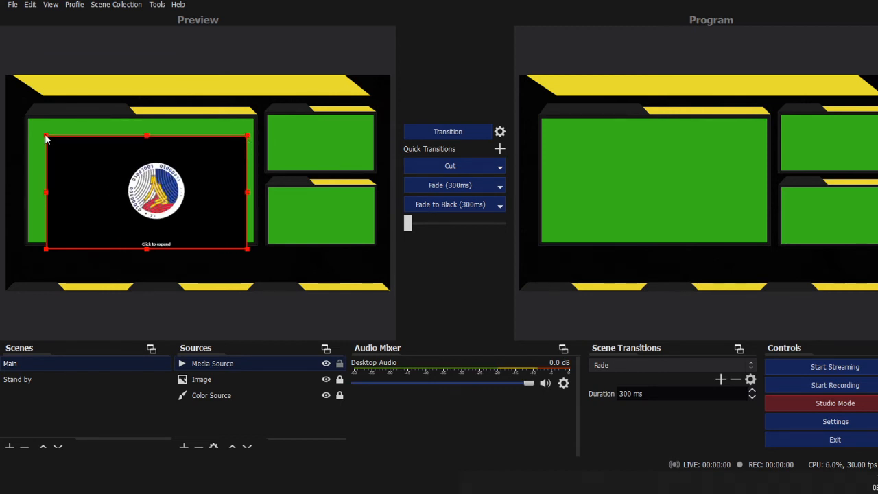
pyautogui.moveTo(46, 137)
pyautogui.mouseDown()
pyautogui.moveTo(91, 163)
pyautogui.moveTo(54, 146)
pyautogui.mouseUp()
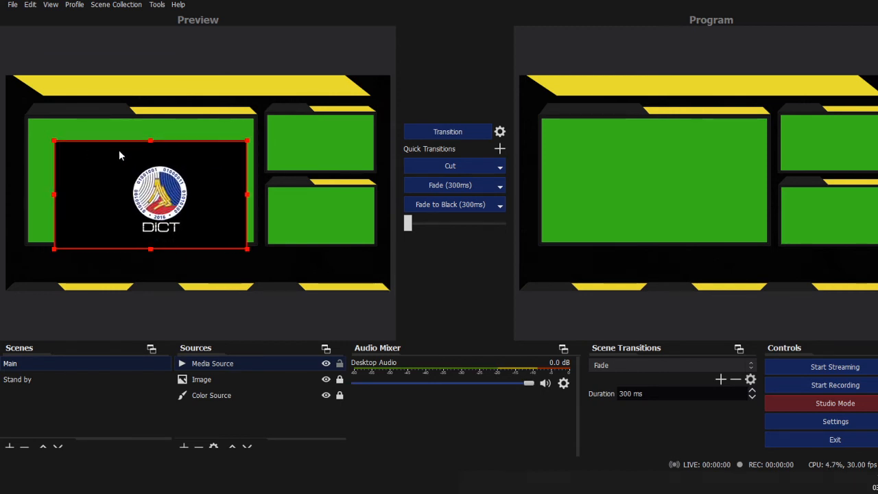
pyautogui.moveTo(161, 159); pyautogui.dragTo(137, 162)
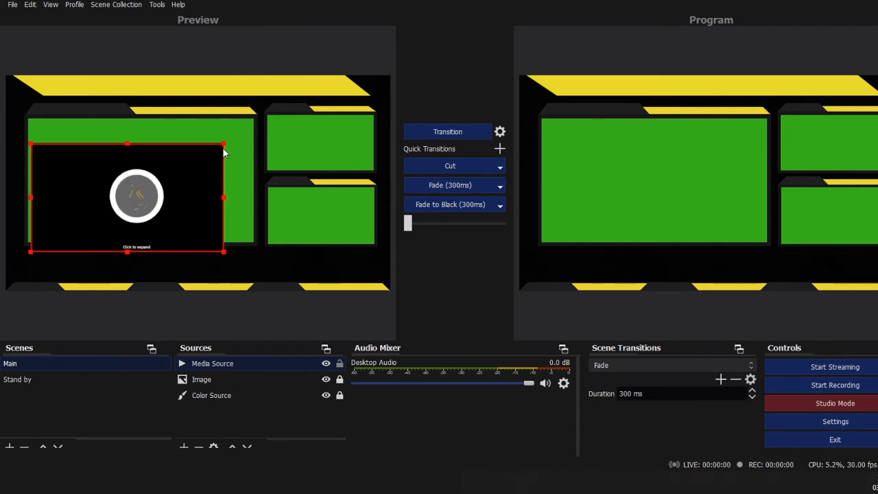
pyautogui.moveTo(225, 146); pyautogui.dragTo(159, 194)
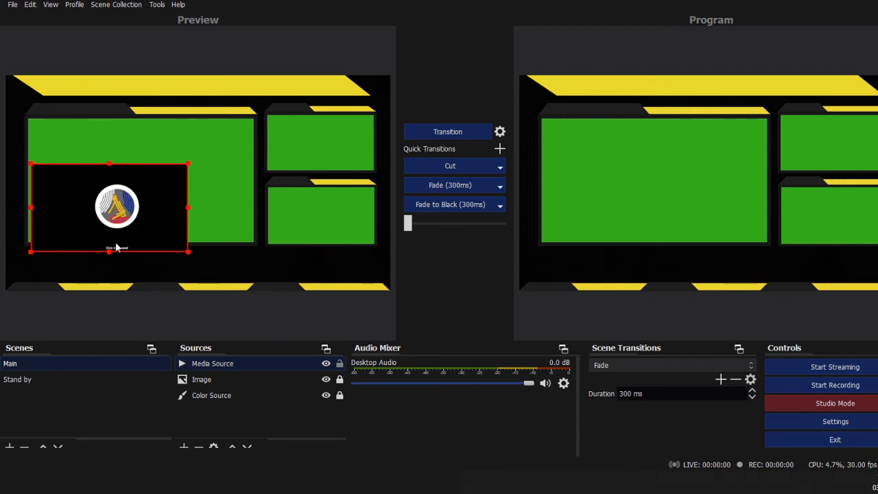
pyautogui.moveTo(118, 210)
pyautogui.mouseDown()
pyautogui.moveTo(131, 243)
pyautogui.moveTo(127, 212)
pyautogui.mouseUp()
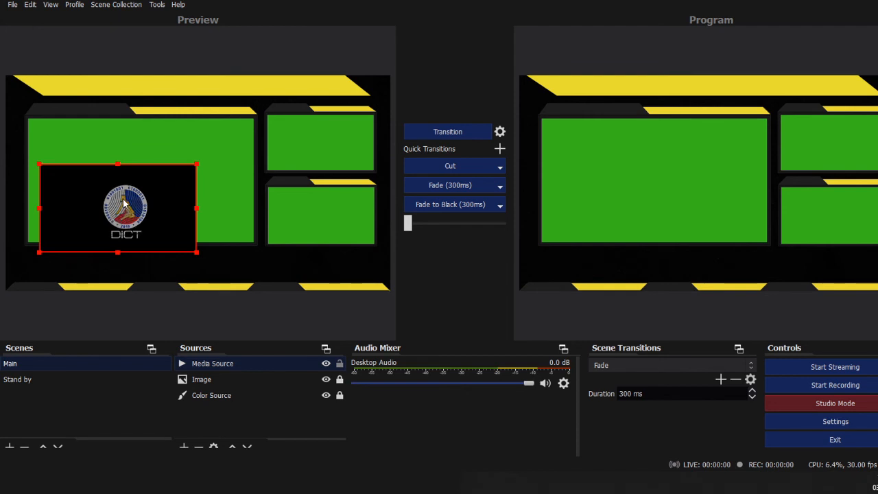
# Edit the media source's transform to crop 300 from its left and 250 from its right.
pyautogui.rightClick(124, 203)
pyautogui.rightClick(98, 195)
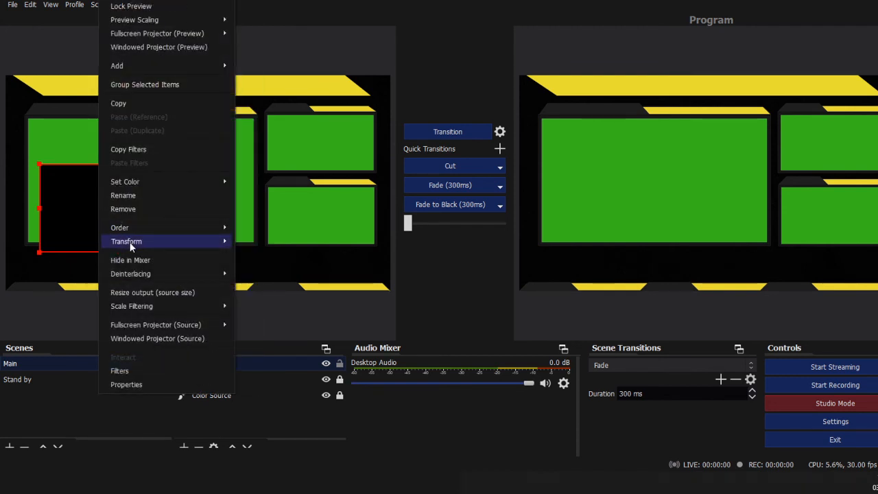
pyautogui.moveTo(130, 246)
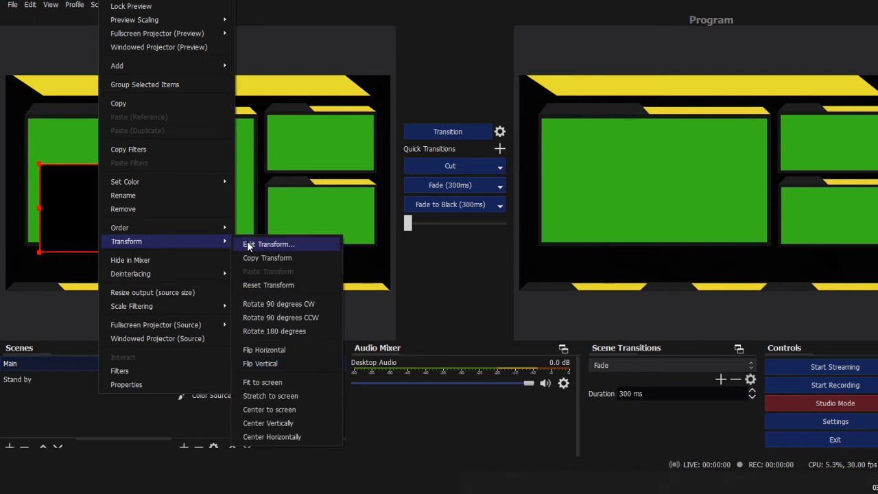
pyautogui.click(303, 245)
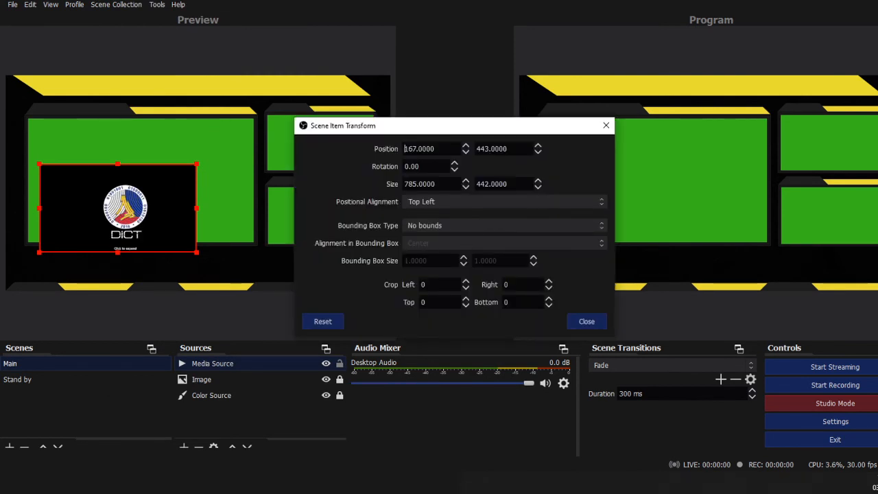
pyautogui.click(419, 285)
pyautogui.write('200')
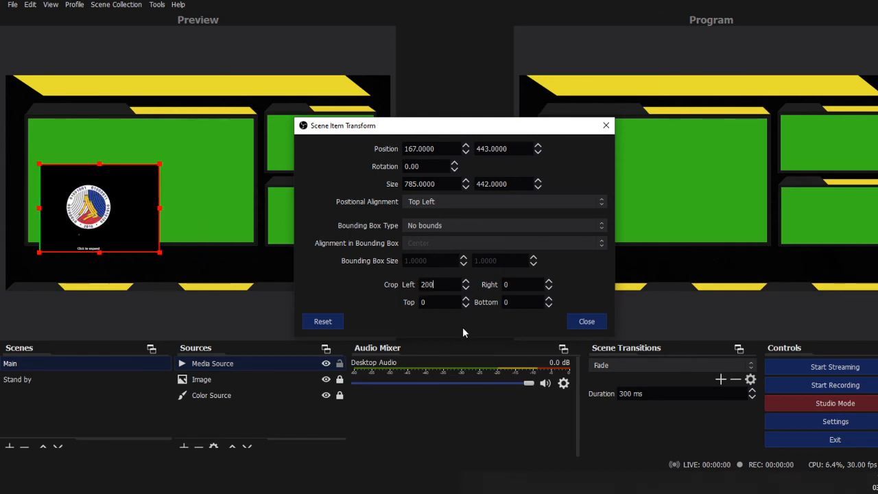
pyautogui.press('BackSpace')
pyautogui.press('BackSpace')
pyautogui.press('BackSpace')
pyautogui.write('300')
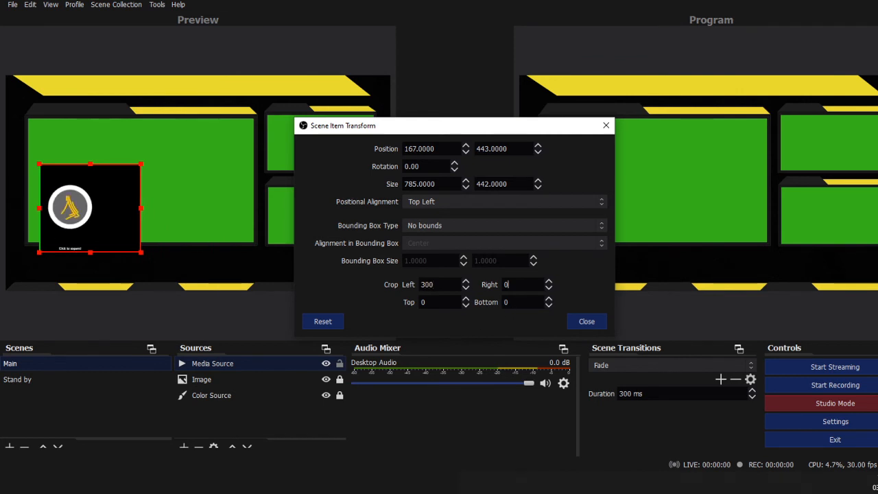
pyautogui.write('200')
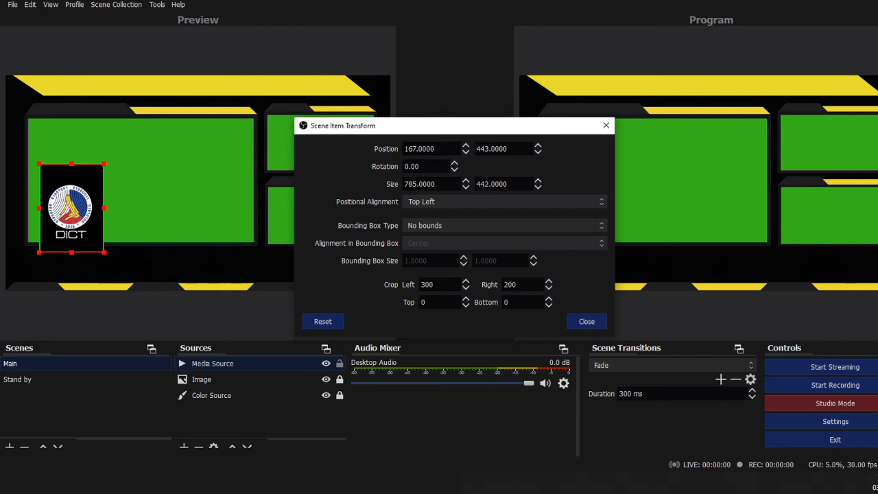
pyautogui.press('Return')
pyautogui.write('250')
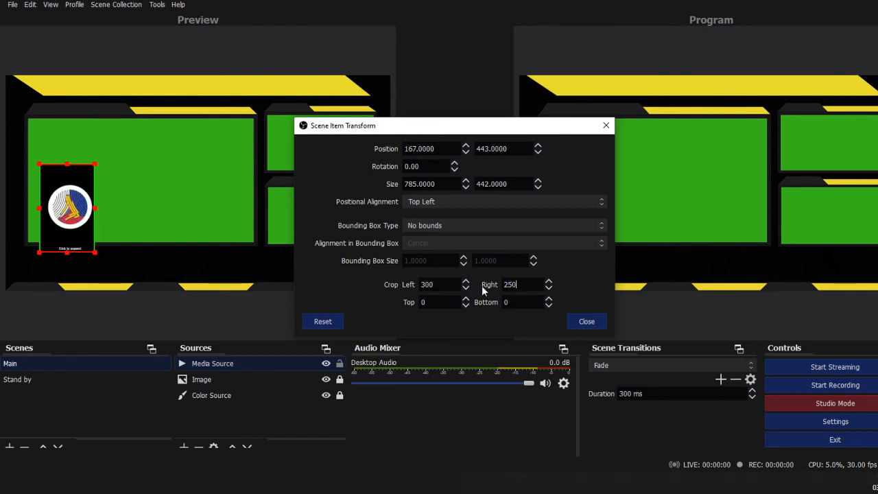
# Crop the media source by 100 at its top and 50 at its bottom, and close the transform settings.
pyautogui.press('Tab')
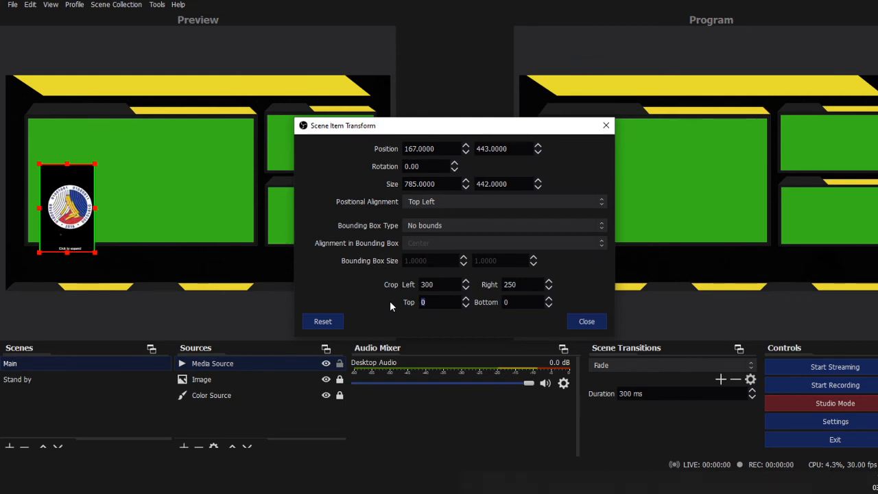
pyautogui.write('100')
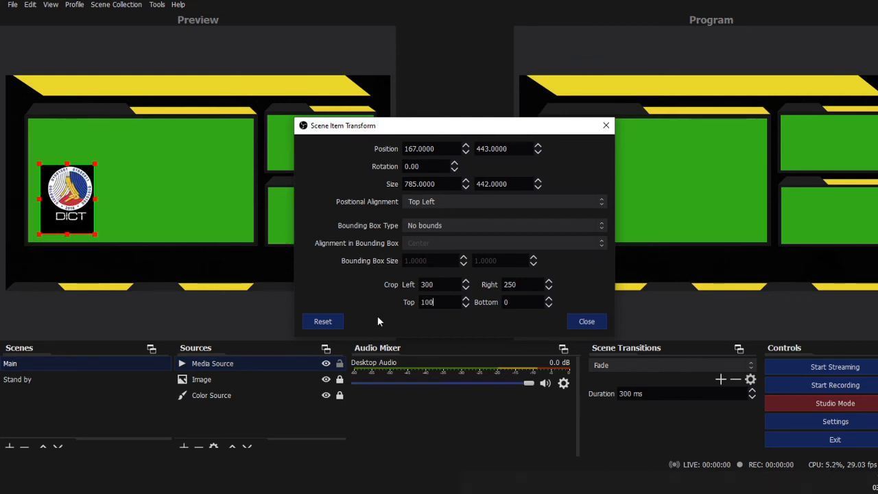
pyautogui.moveTo(509, 302); pyautogui.dragTo(502, 302)
pyautogui.write('10')
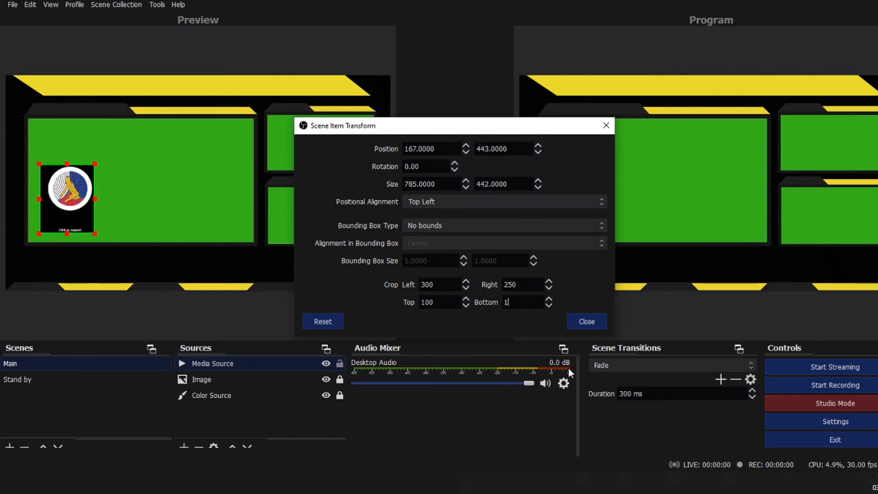
pyautogui.press('BackSpace')
pyautogui.press('BackSpace')
pyautogui.write('50')
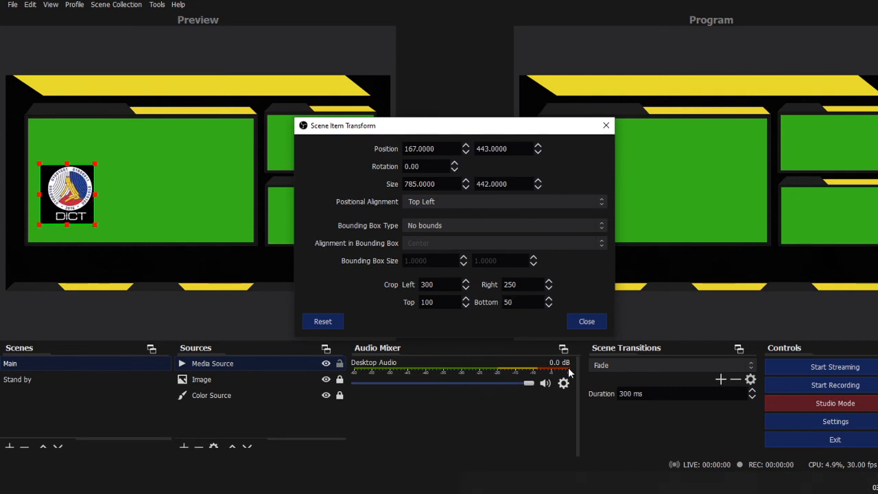
pyautogui.click(580, 323)
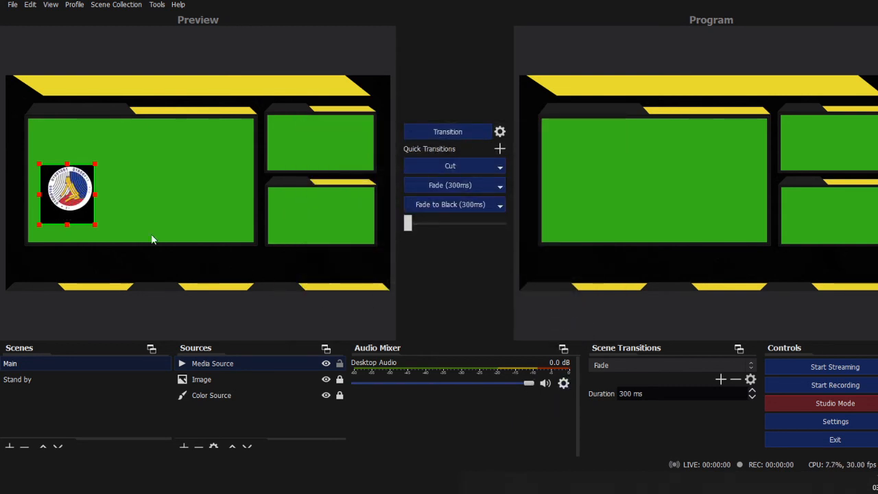
# Shrink the cropped logo video and place it in the black strip below the large green frame's lower-left corner, leaving it deselected.
pyautogui.rightClick(61, 181)
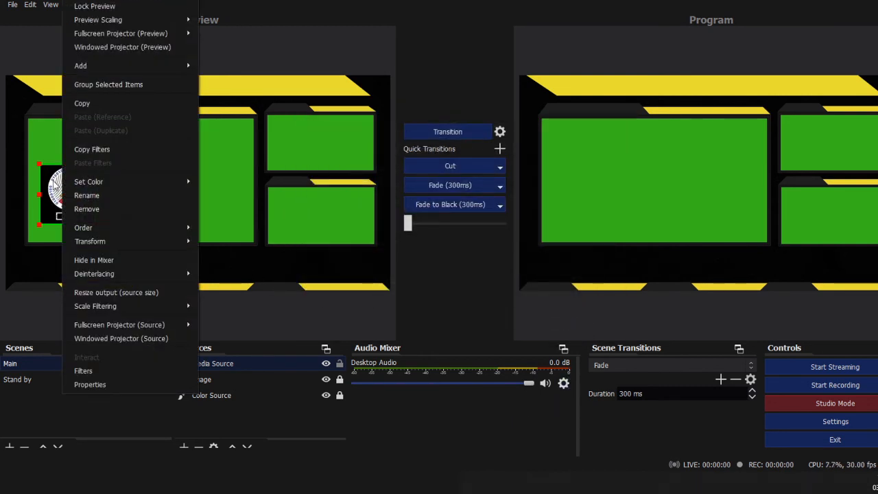
pyautogui.rightClick(52, 181)
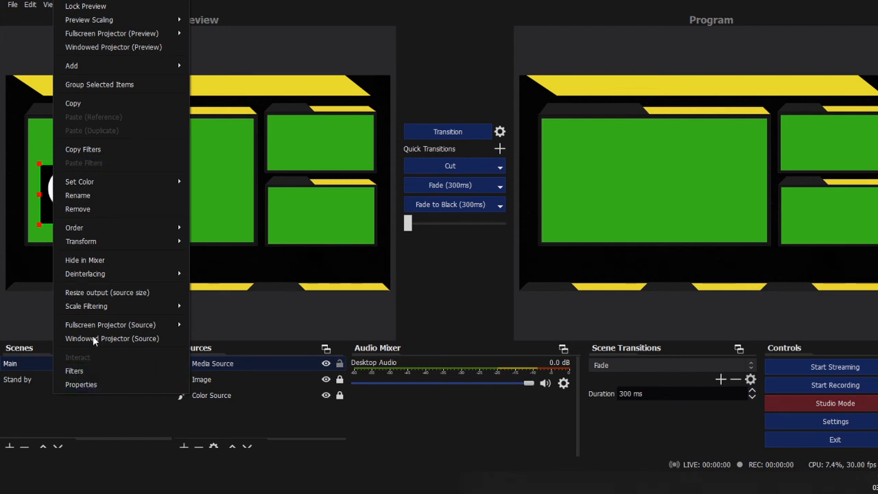
pyautogui.click(51, 190)
pyautogui.moveTo(95, 169); pyautogui.dragTo(50, 255)
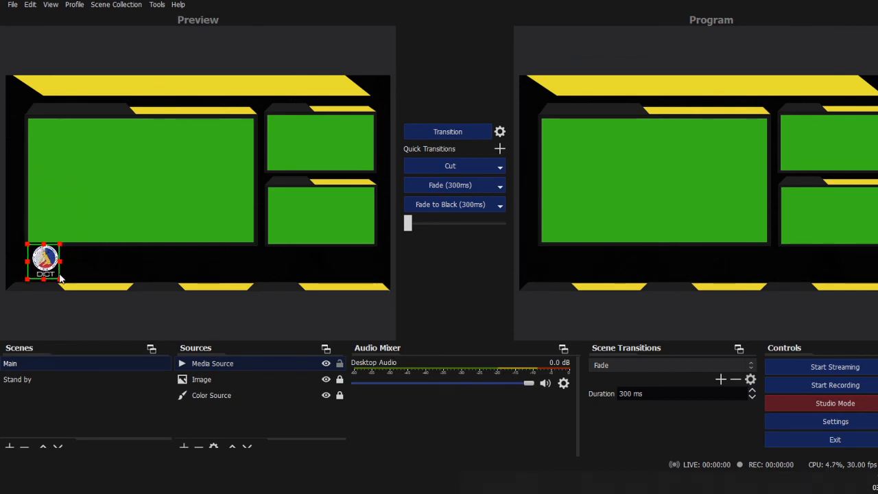
pyautogui.click(93, 268)
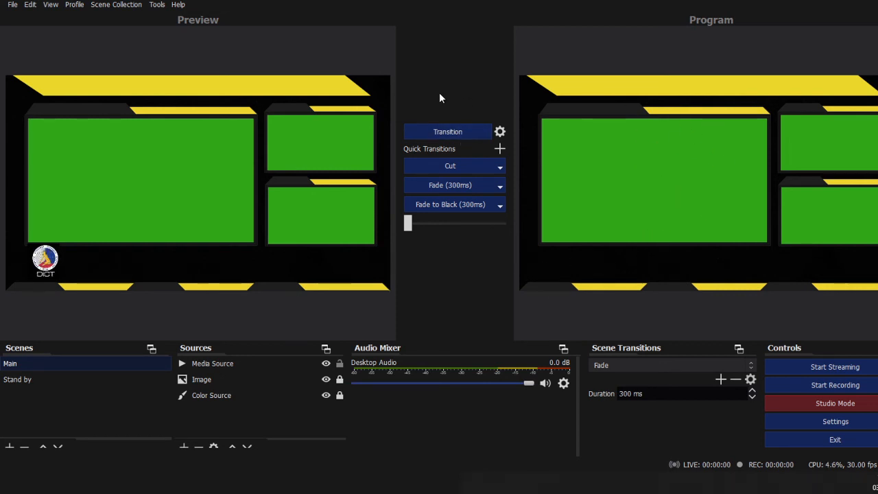
# Transition the Main scene to Program, and repeat the transition after nudging the logo video slightly left.
pyautogui.click(455, 133)
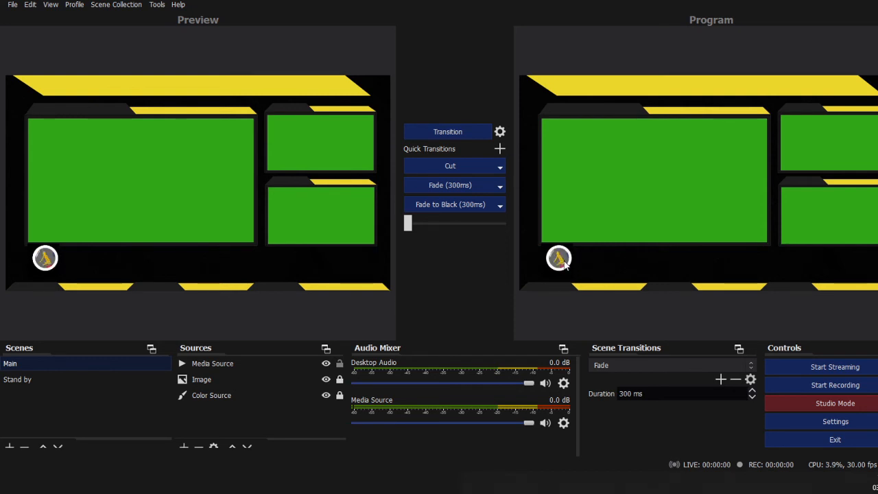
pyautogui.click(46, 259)
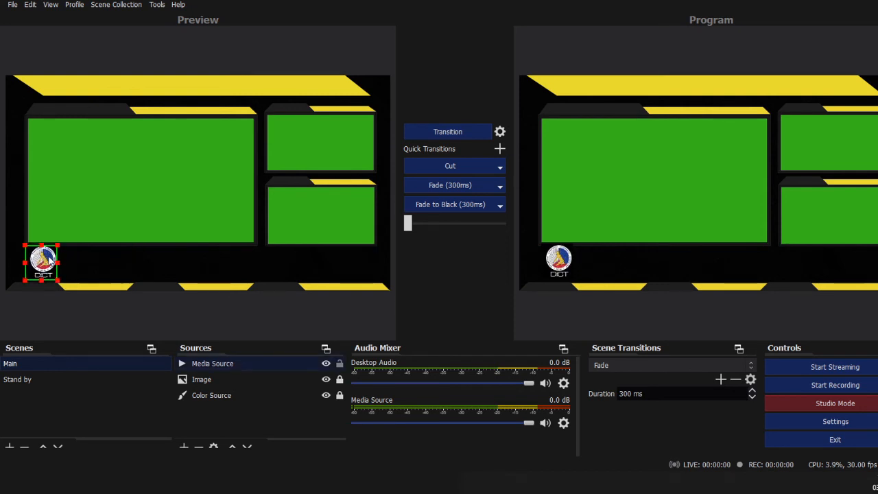
pyautogui.click(436, 135)
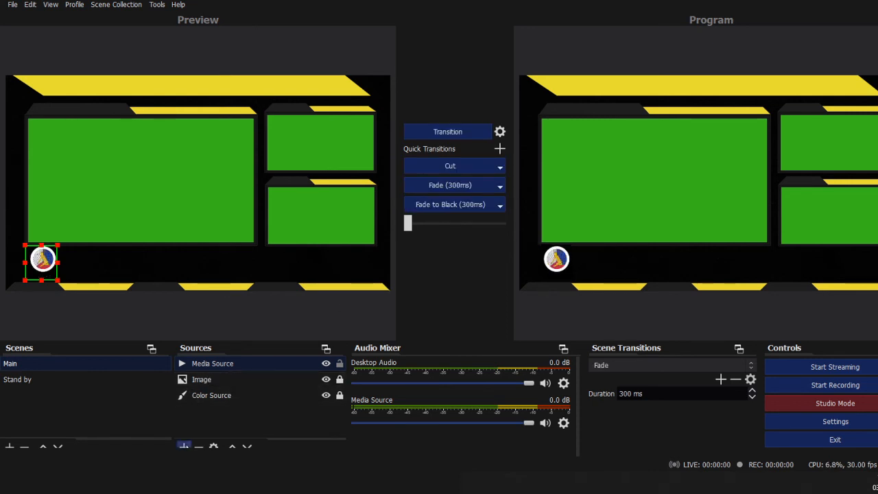
pyautogui.click(184, 447)
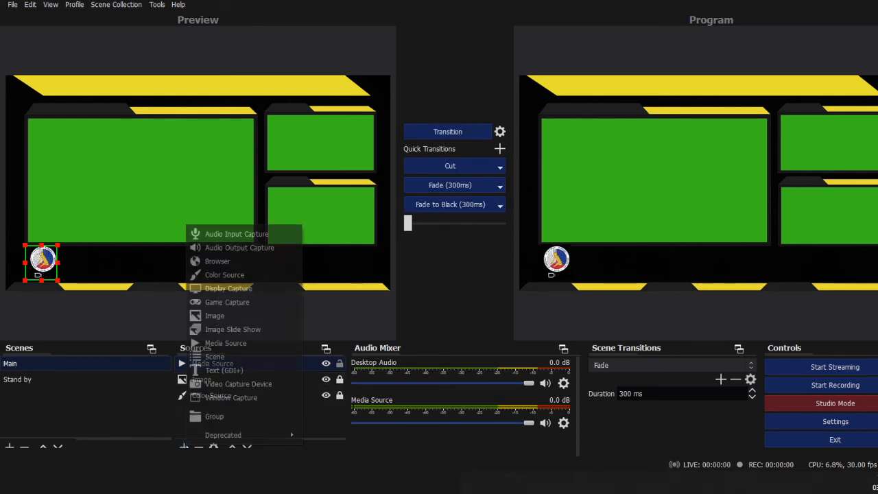
pyautogui.click(214, 356)
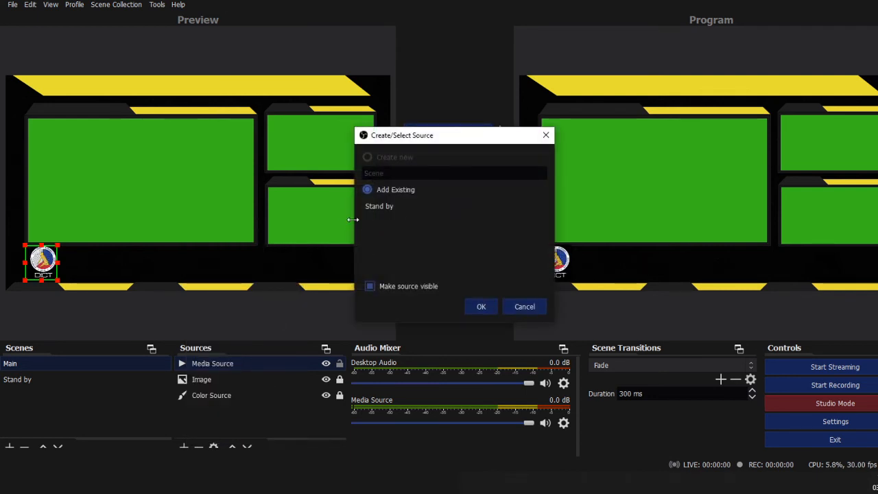
pyautogui.click(525, 306)
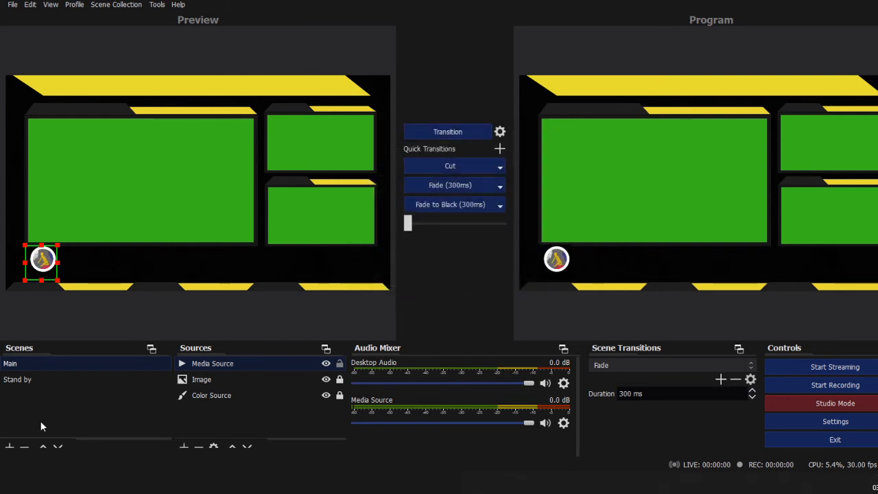
# Compare the contents of the Main and Stand by scenes in the preview, ending on Main.
pyautogui.click(30, 374)
pyautogui.click(32, 367)
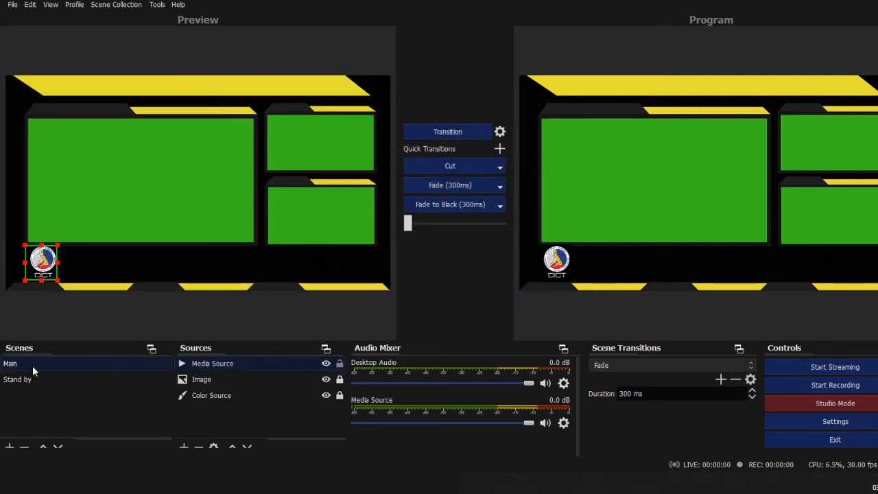
pyautogui.click(29, 375)
pyautogui.click(30, 364)
pyautogui.click(30, 380)
pyautogui.click(28, 366)
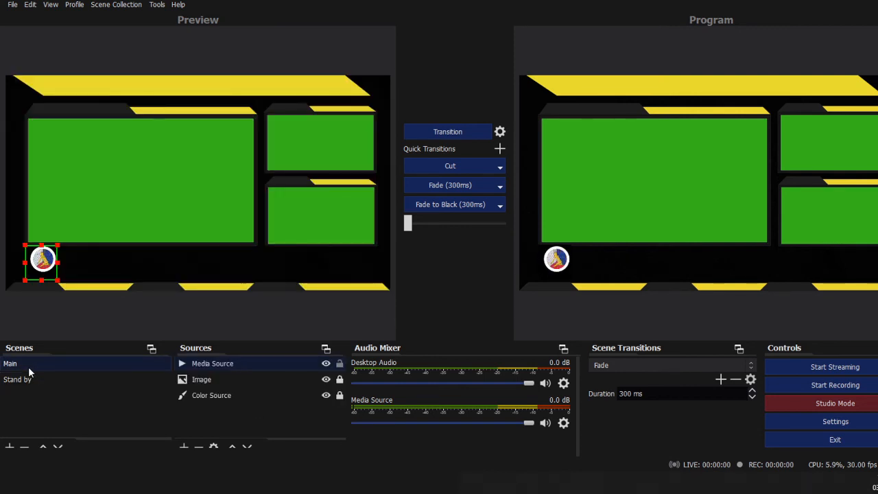
pyautogui.click(29, 379)
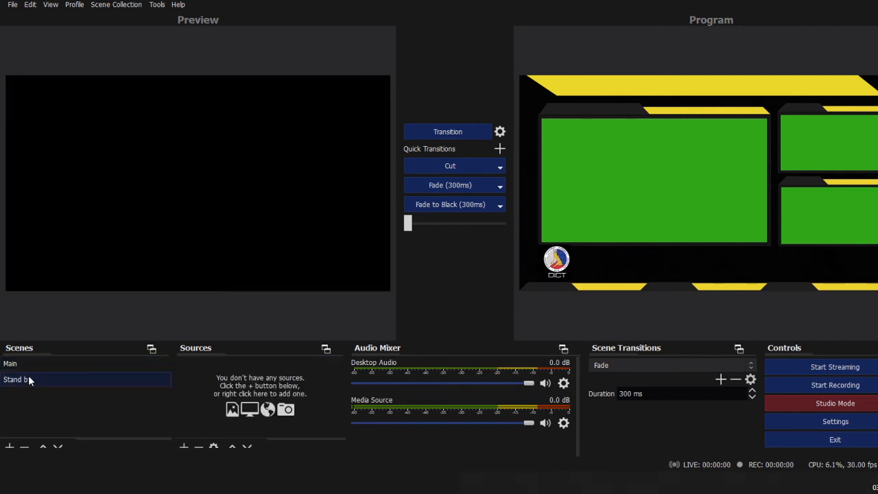
pyautogui.click(28, 367)
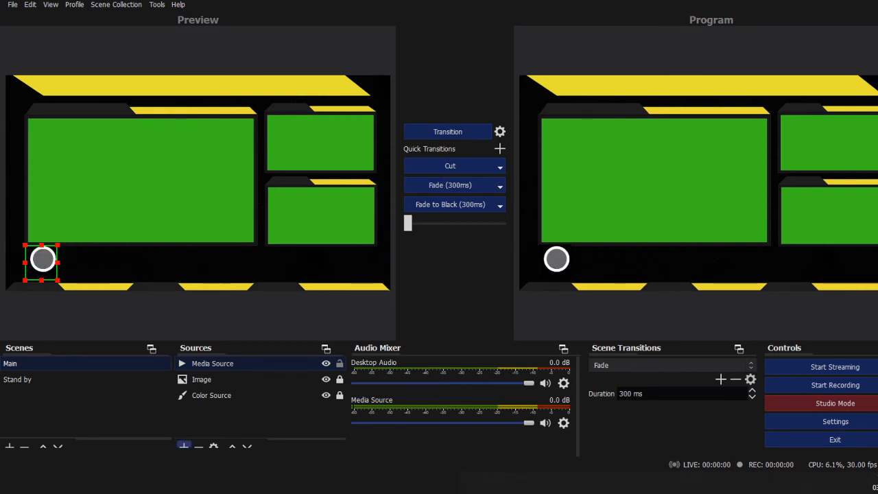
pyautogui.click(184, 446)
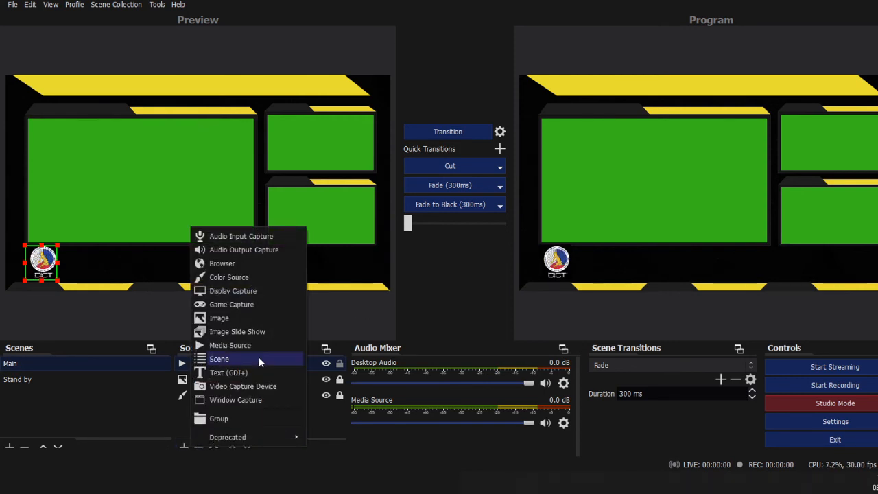
pyautogui.click(317, 333)
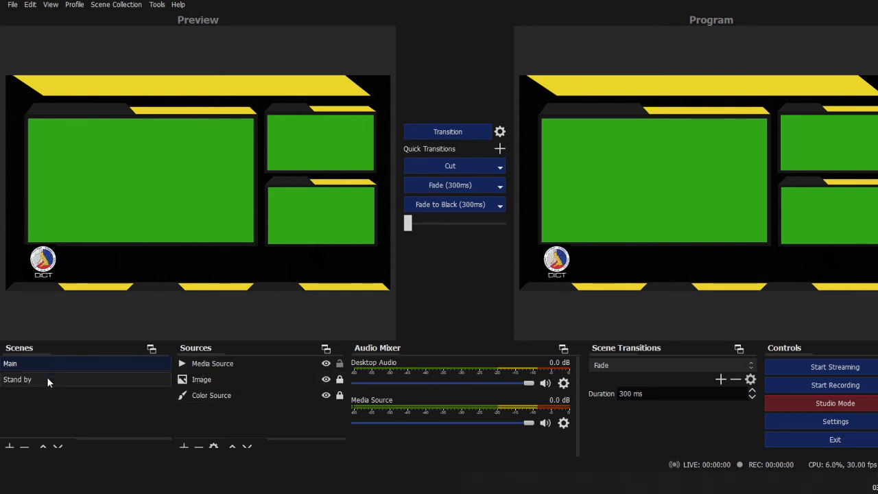
pyautogui.click(184, 447)
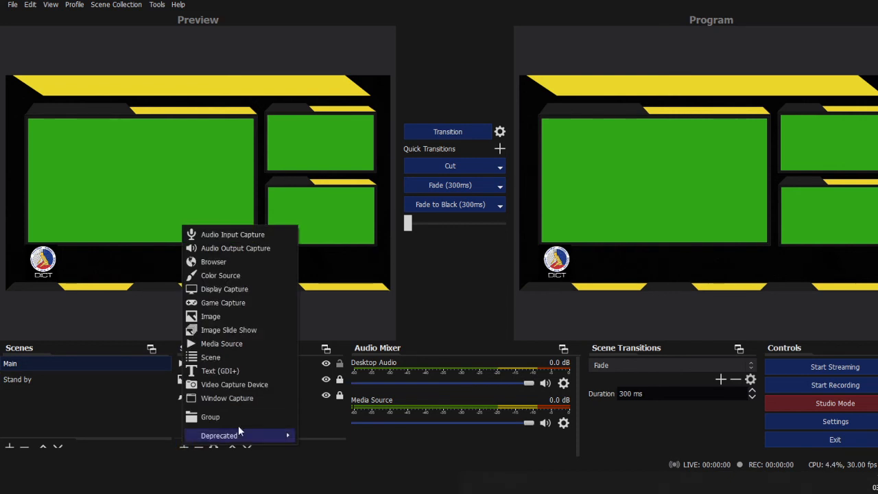
pyautogui.click(229, 358)
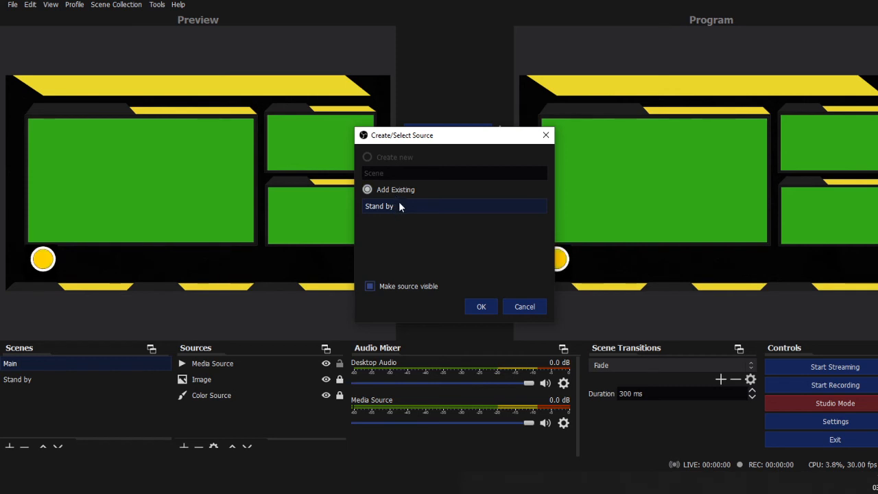
pyautogui.click(518, 308)
pyautogui.click(9, 446)
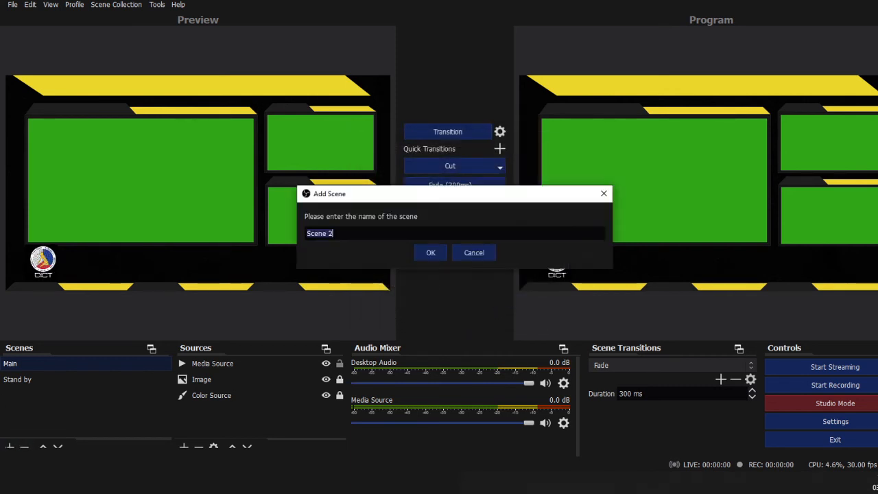
pyautogui.click(475, 258)
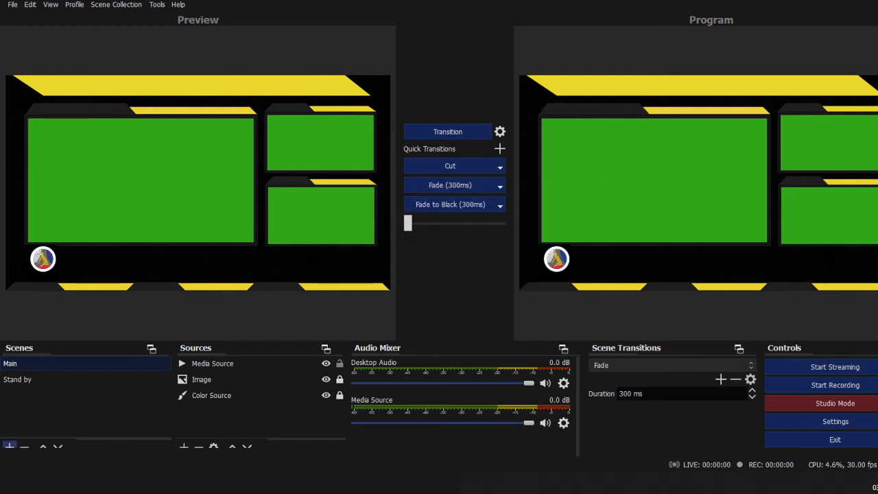
# Create a new scene named End credits.
pyautogui.click(10, 446)
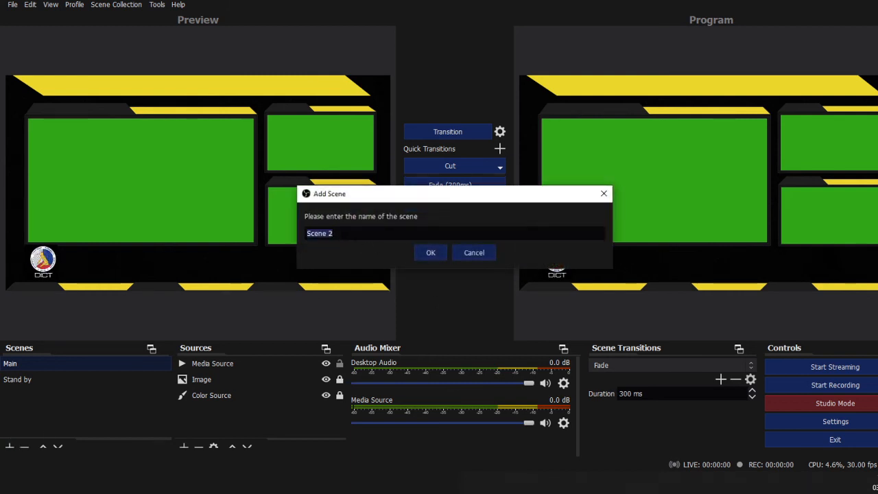
pyautogui.write('End')
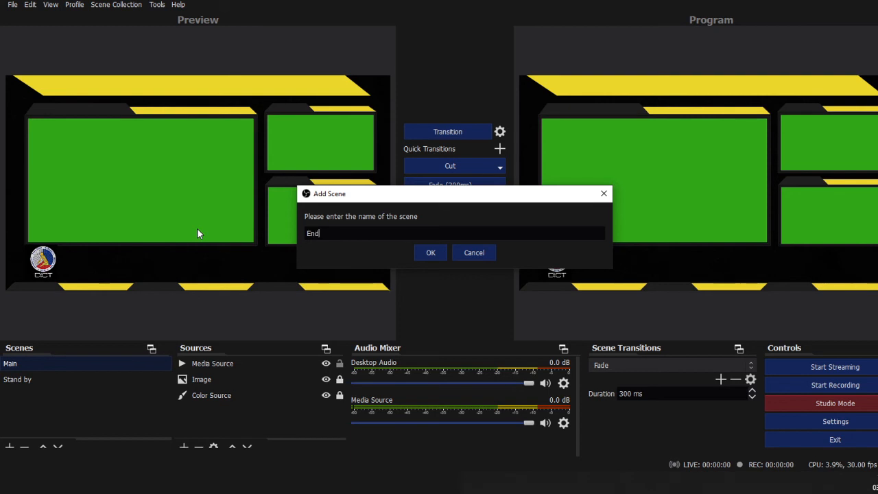
pyautogui.write(' credits')
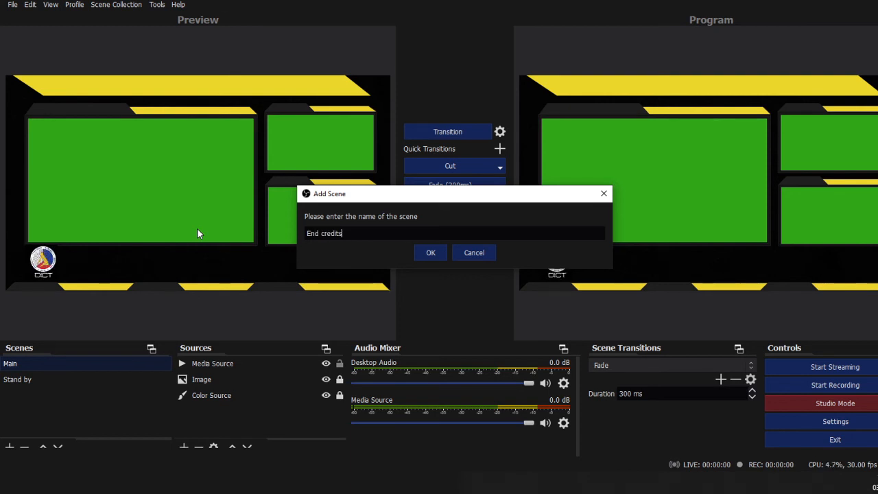
pyautogui.press('Return')
# Add a new image source to the End credits scene using the Vlogging 101 picture from the OBS Cover folder.
pyautogui.click(23, 364)
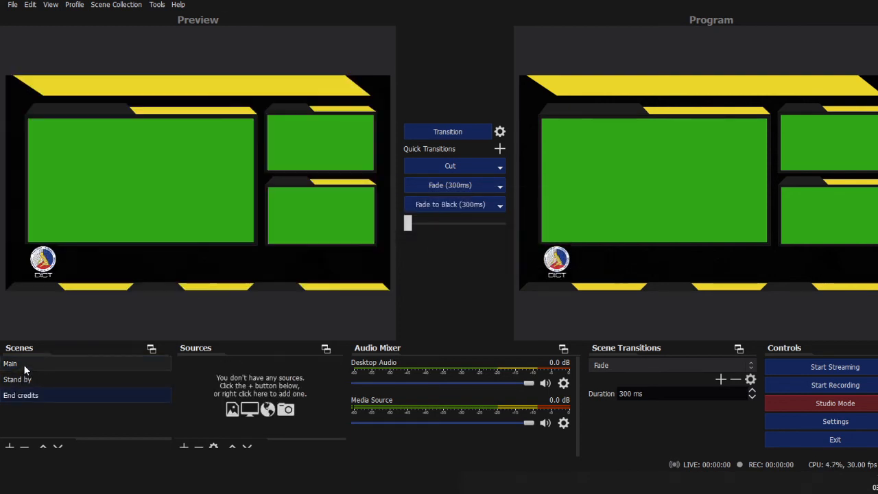
pyautogui.click(25, 378)
pyautogui.click(29, 395)
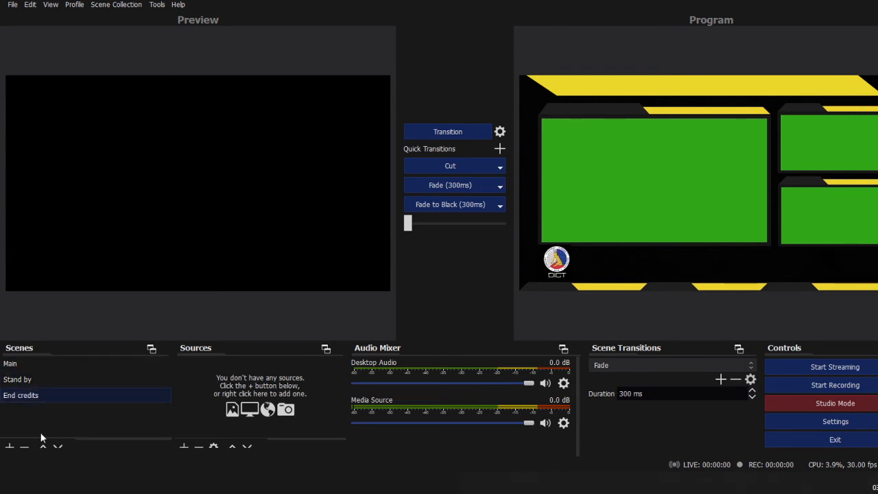
pyautogui.click(184, 447)
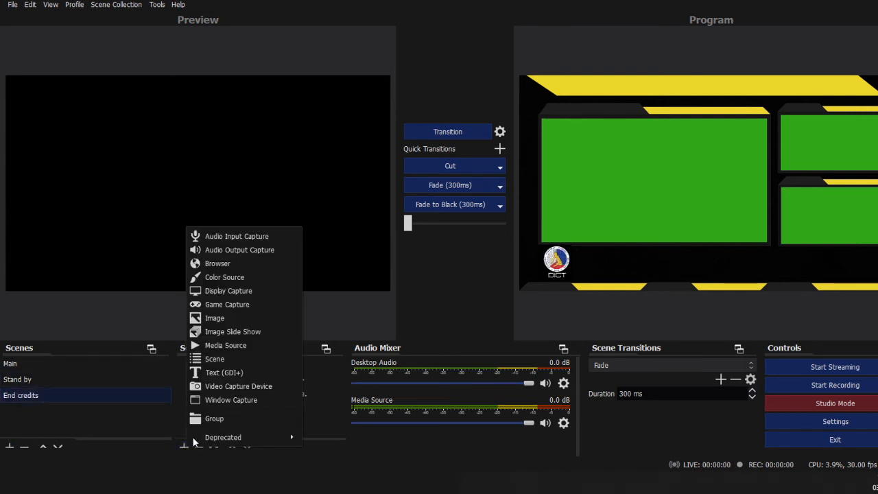
pyautogui.click(240, 317)
pyautogui.click(482, 306)
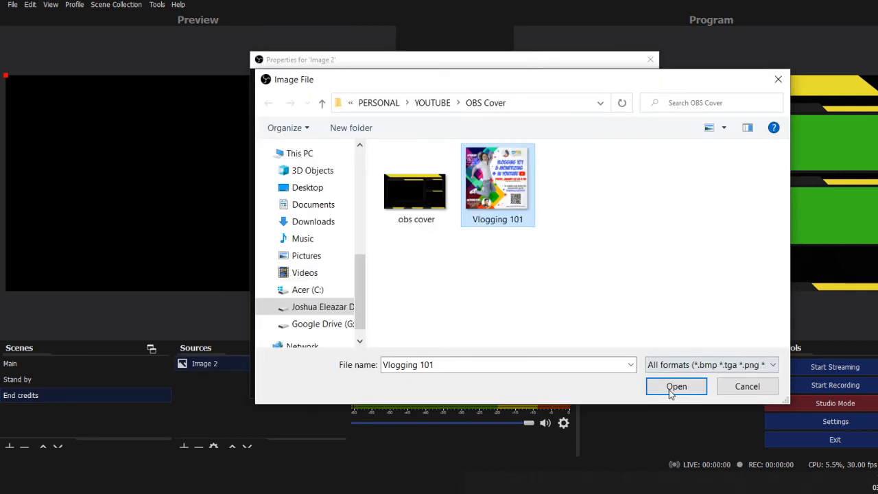
pyautogui.click(676, 386)
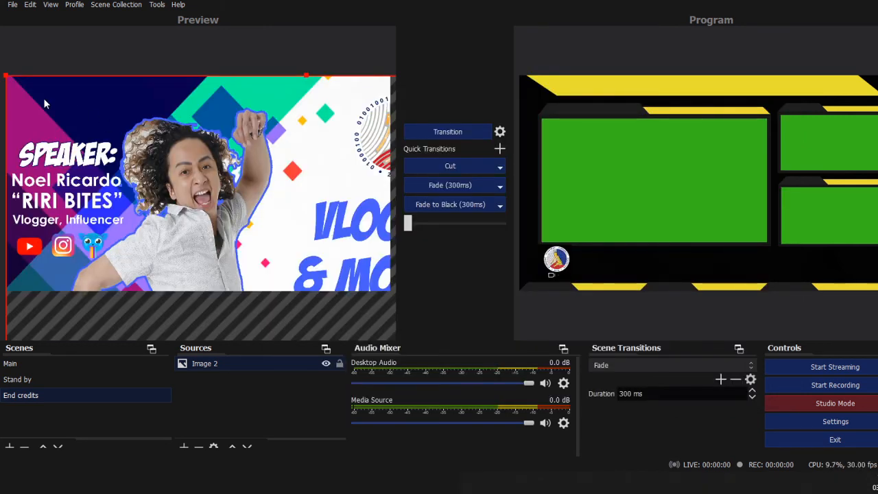
# Shrink the Vlogging 101 image until it fits inside the canvas and place it near the middle against the upper edge.
pyautogui.moveTo(5, 76); pyautogui.dragTo(188, 231)
pyautogui.moveTo(296, 253); pyautogui.dragTo(163, 116)
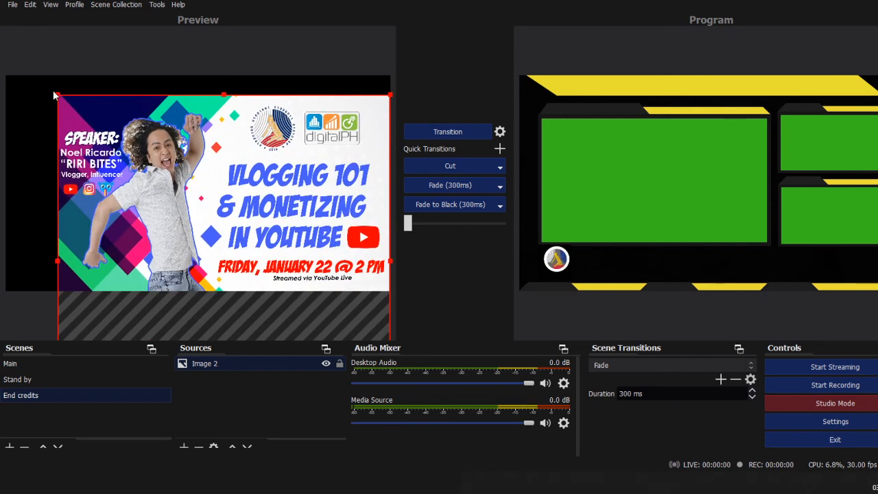
pyautogui.moveTo(57, 95); pyautogui.dragTo(180, 216)
pyautogui.moveTo(299, 238); pyautogui.dragTo(224, 104)
pyautogui.moveTo(226, 165); pyautogui.dragTo(225, 158)
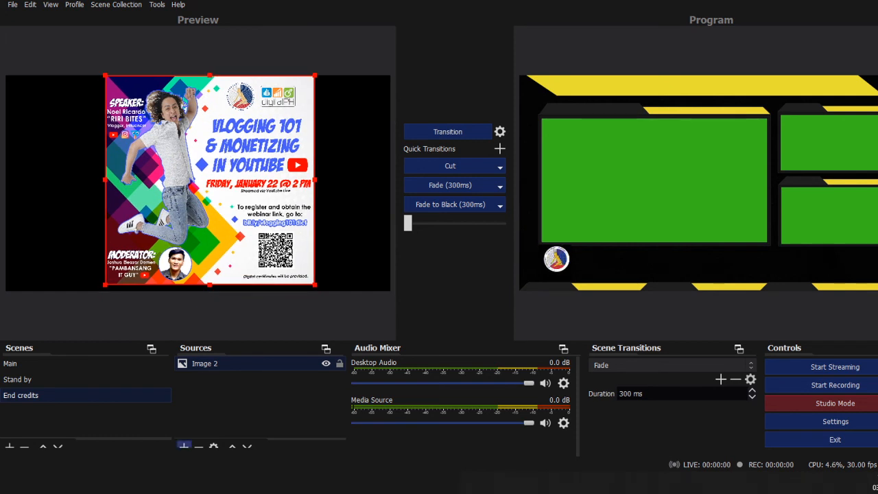
# Add a new white 1920 × 1080 color source to End credits and order it beneath the Vlogging 101 image.
pyautogui.click(183, 446)
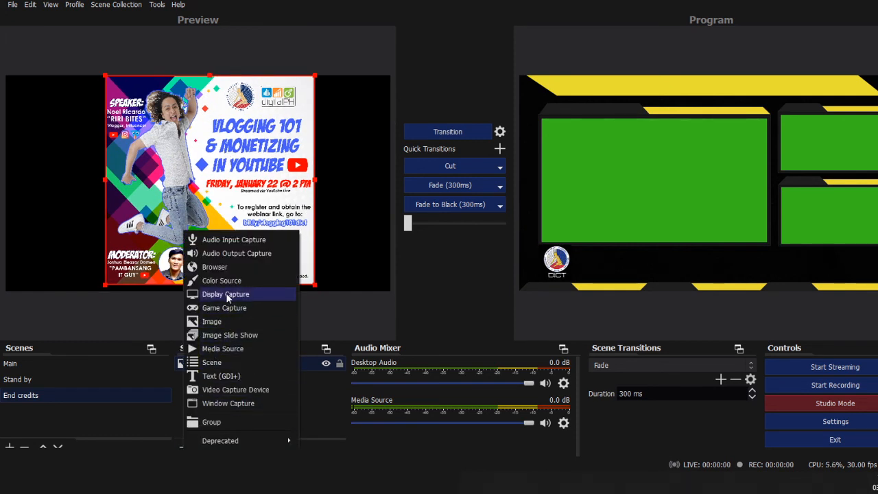
pyautogui.click(218, 281)
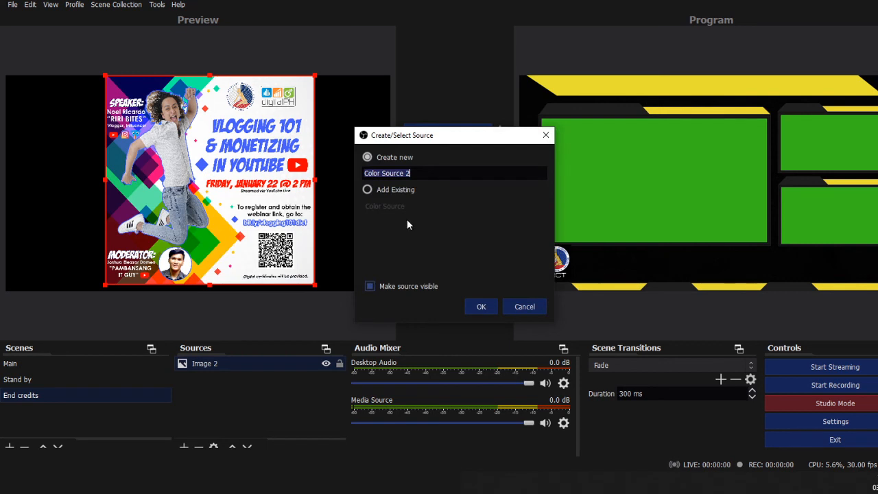
pyautogui.click(481, 308)
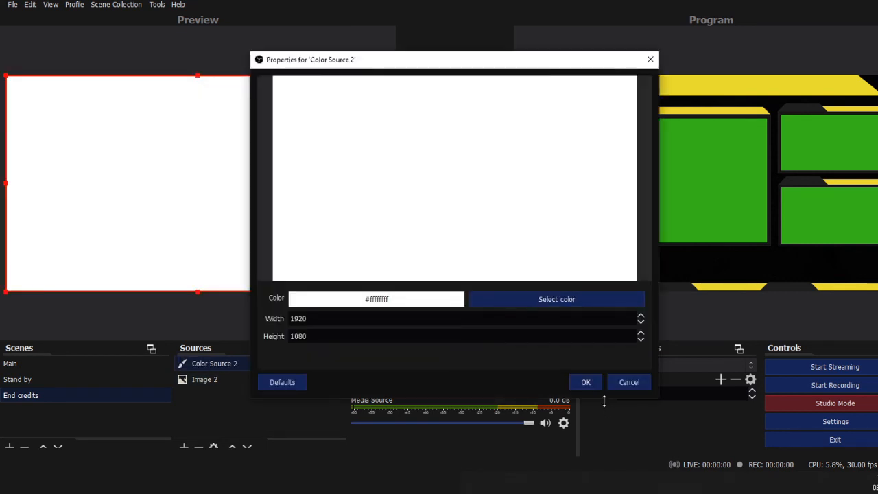
pyautogui.click(586, 382)
pyautogui.moveTo(229, 378); pyautogui.dragTo(234, 397)
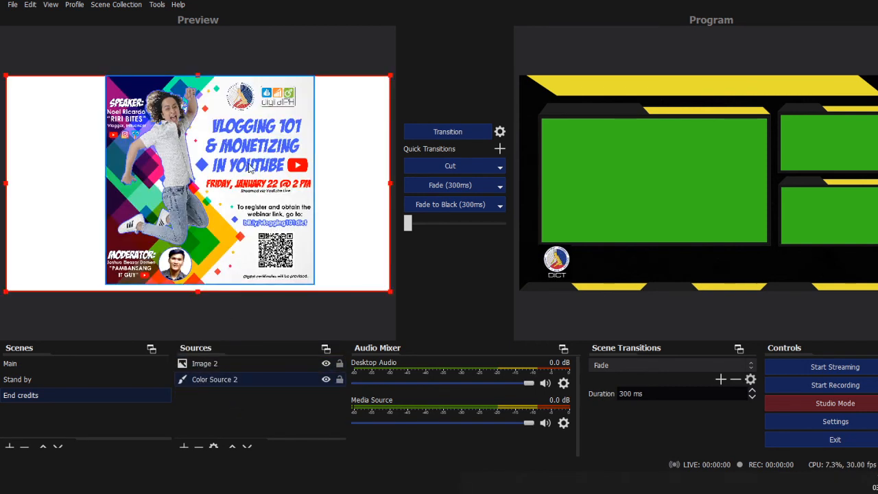
# Shrink the Vlogging 101 image further and move it to the left half of the white background, leaving it deselected.
pyautogui.moveTo(198, 155)
pyautogui.mouseDown()
pyautogui.moveTo(199, 183)
pyautogui.moveTo(197, 144)
pyautogui.mouseUp()
pyautogui.click(157, 130)
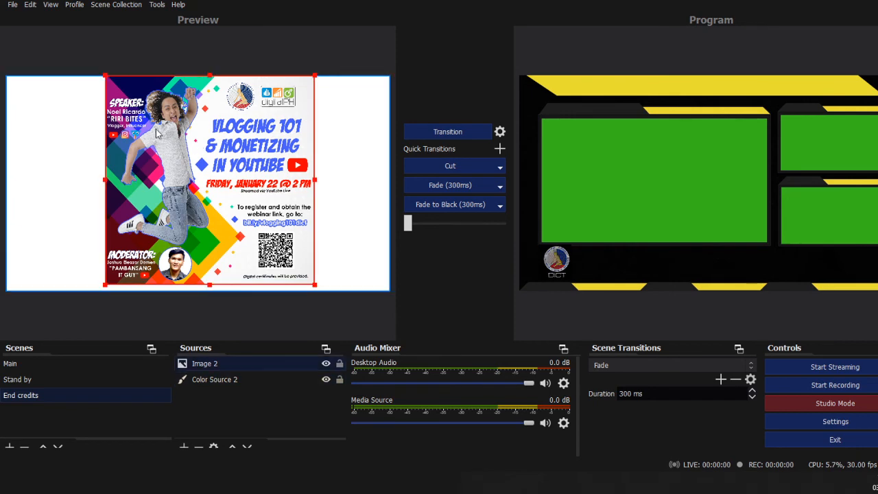
pyautogui.moveTo(104, 75); pyautogui.dragTo(125, 96)
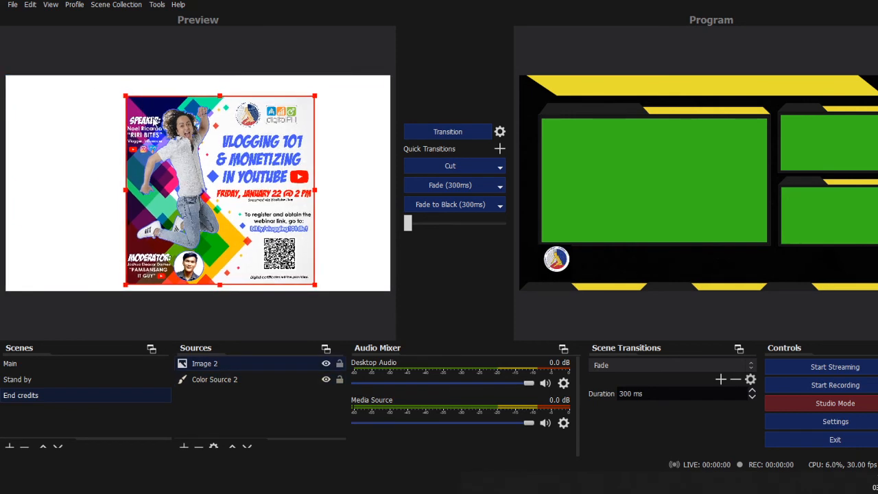
pyautogui.moveTo(176, 137); pyautogui.dragTo(77, 145)
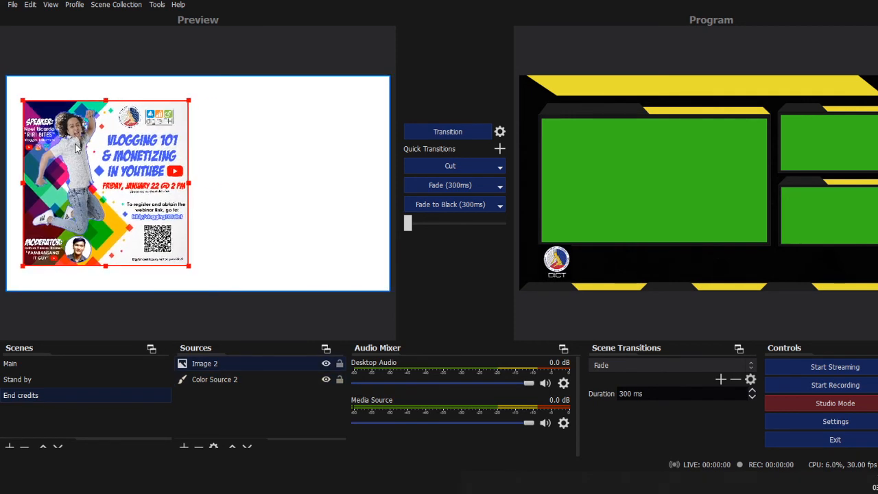
pyautogui.click(288, 47)
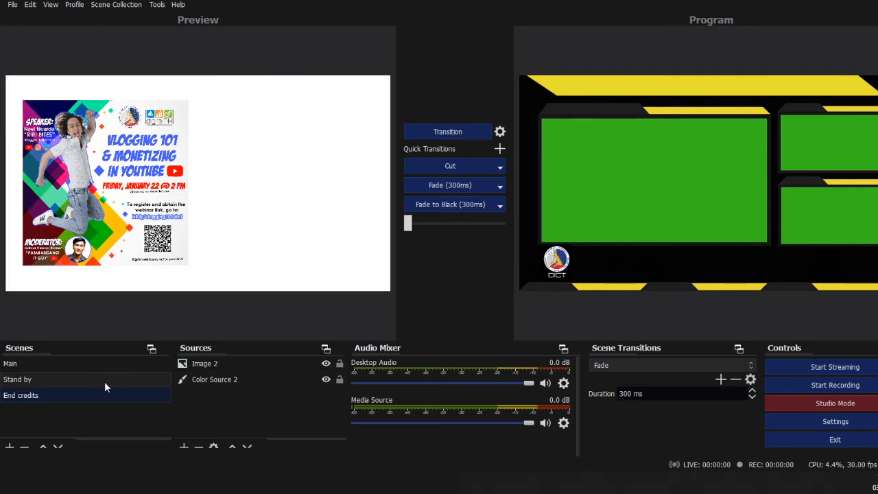
# Switch to the Main scene and add the existing End credits scene to it as a source.
pyautogui.click(66, 365)
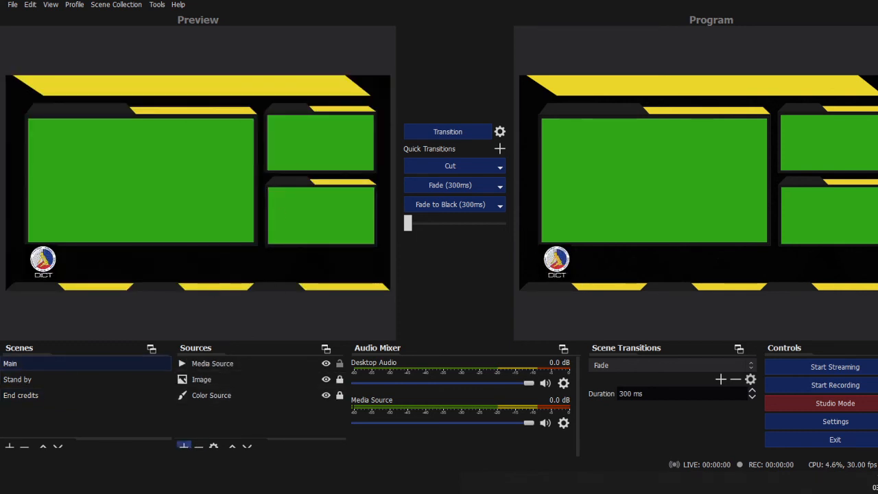
pyautogui.click(183, 447)
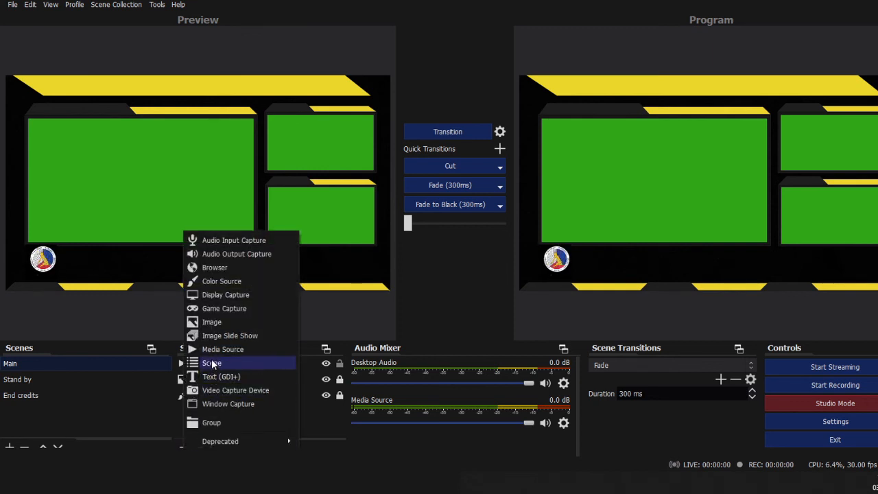
pyautogui.click(220, 367)
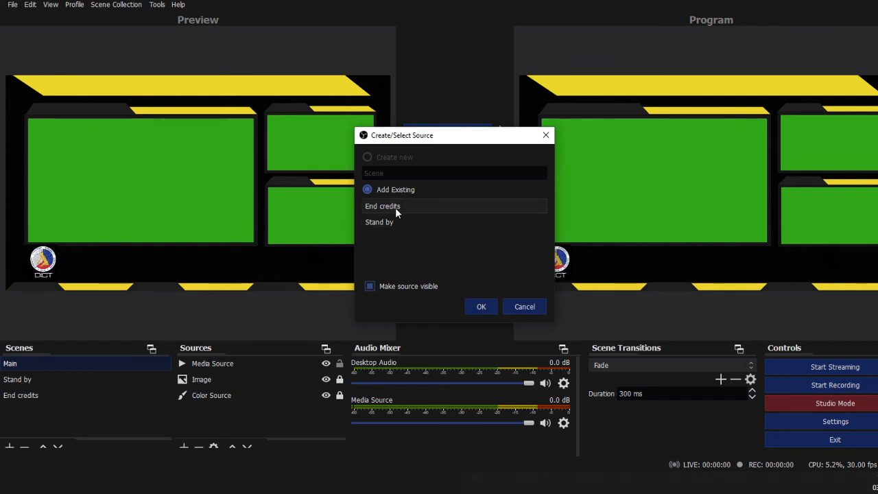
pyautogui.click(387, 206)
pyautogui.click(480, 307)
# Shrink the End credits source and fit it over the large green frame of the Main scene.
pyautogui.moveTo(8, 80); pyautogui.dragTo(56, 132)
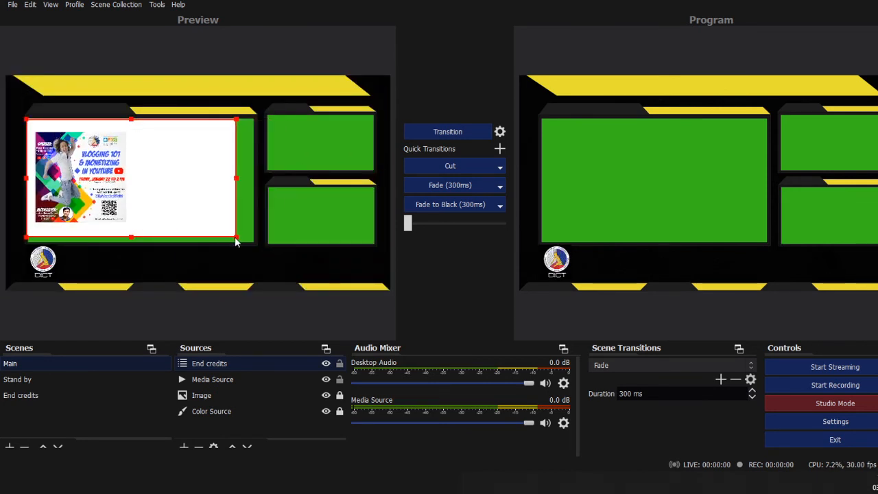
pyautogui.moveTo(235, 238)
pyautogui.mouseDown()
pyautogui.moveTo(249, 243)
pyautogui.moveTo(245, 236)
pyautogui.mouseUp()
pyautogui.moveTo(195, 185); pyautogui.dragTo(192, 184)
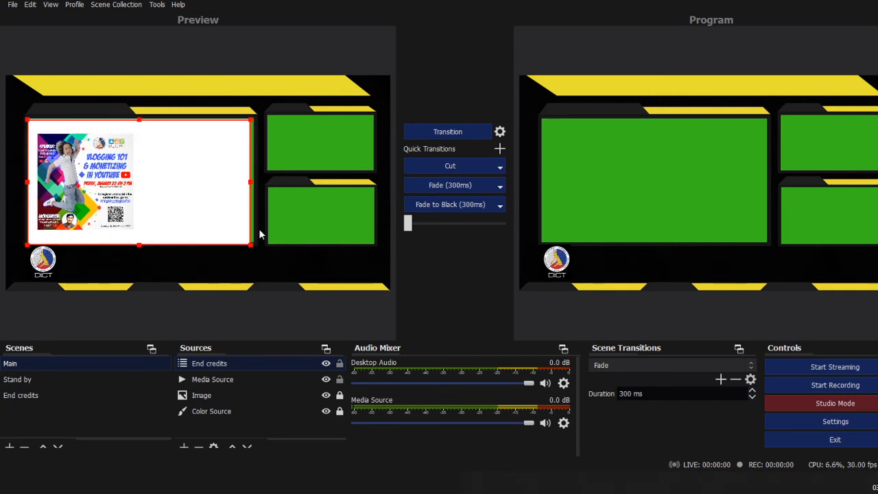
pyautogui.click(236, 259)
pyautogui.click(157, 179)
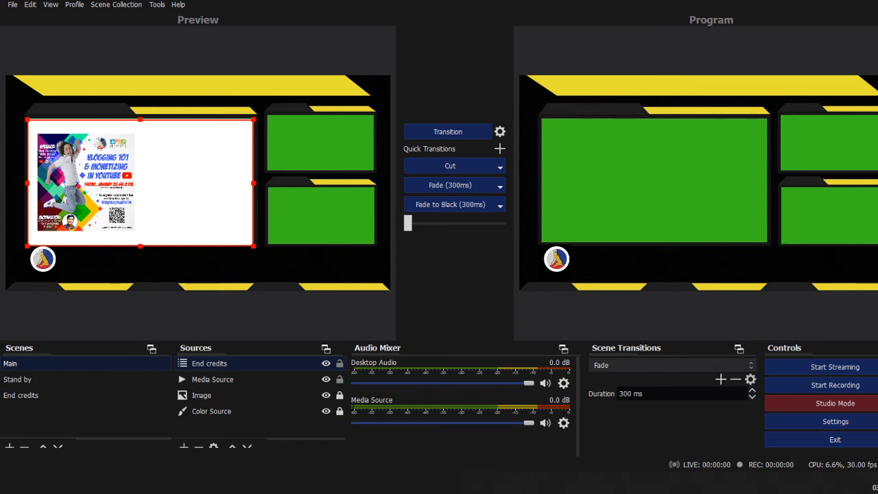
# Create a new Text (GDI+) source in the Main scene, keeping the default name.
pyautogui.click(184, 446)
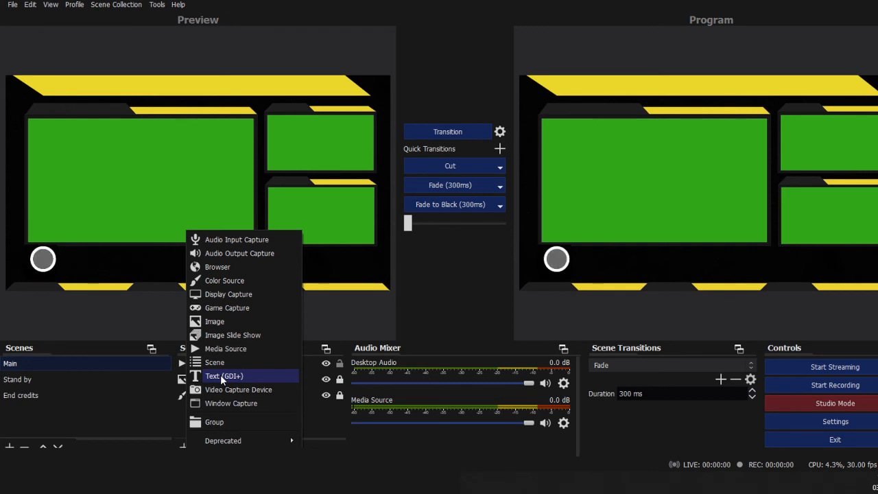
pyautogui.click(220, 374)
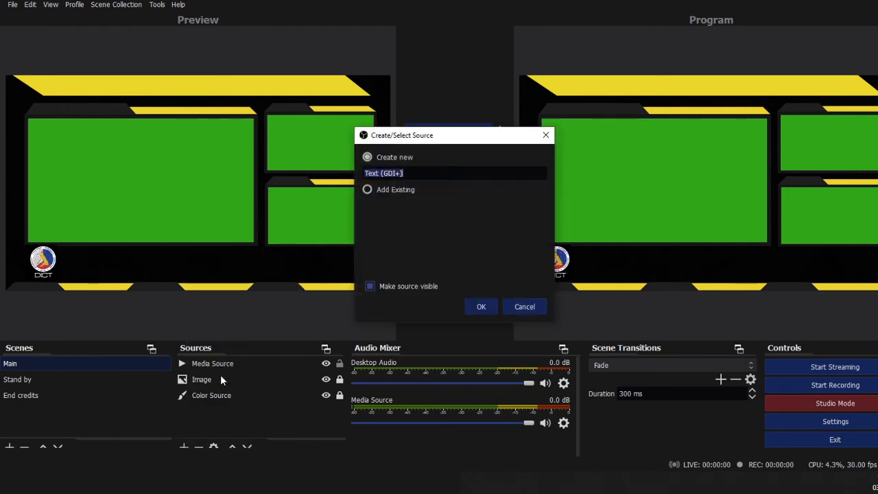
pyautogui.click(483, 306)
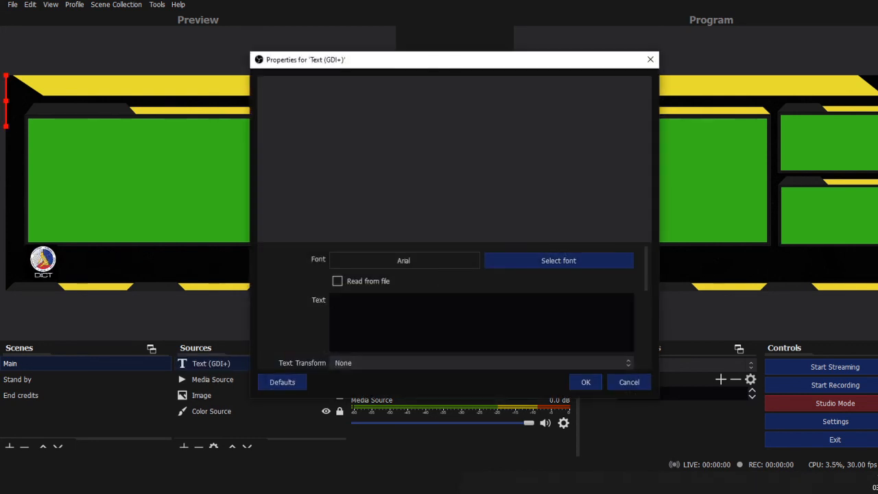
# Enter "Certificates will be provided after 3 weeks. Please check your email." as the source's text.
pyautogui.scroll(-1, 388, 278)
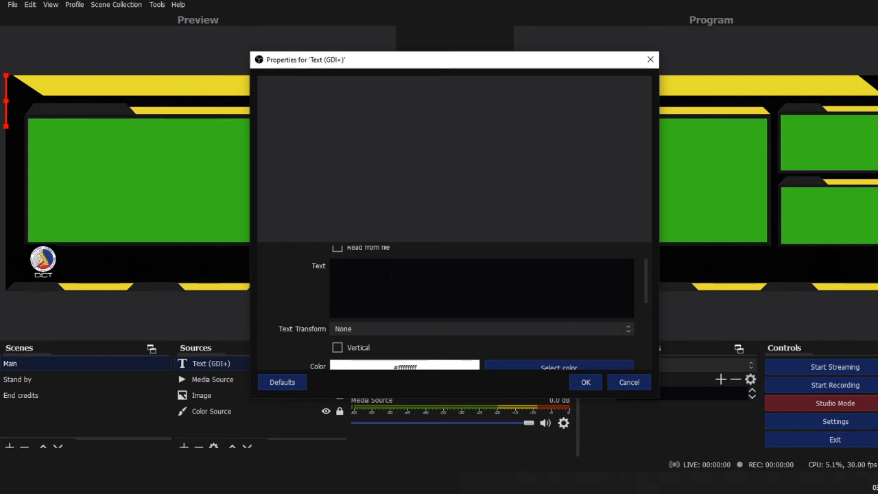
pyautogui.write('W')
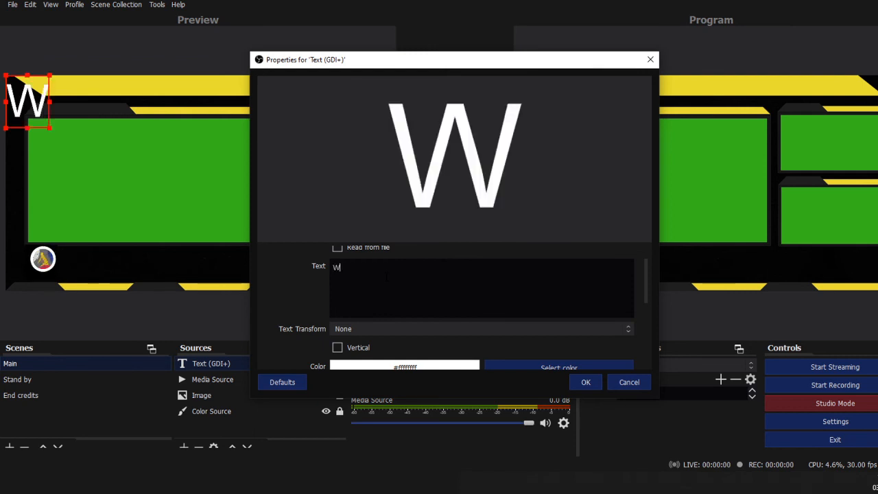
pyautogui.press('BackSpace')
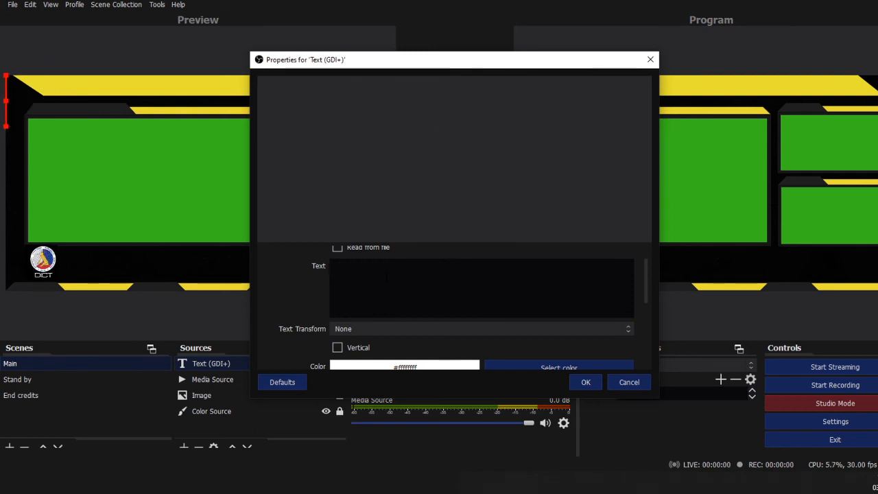
pyautogui.write('Certifici')
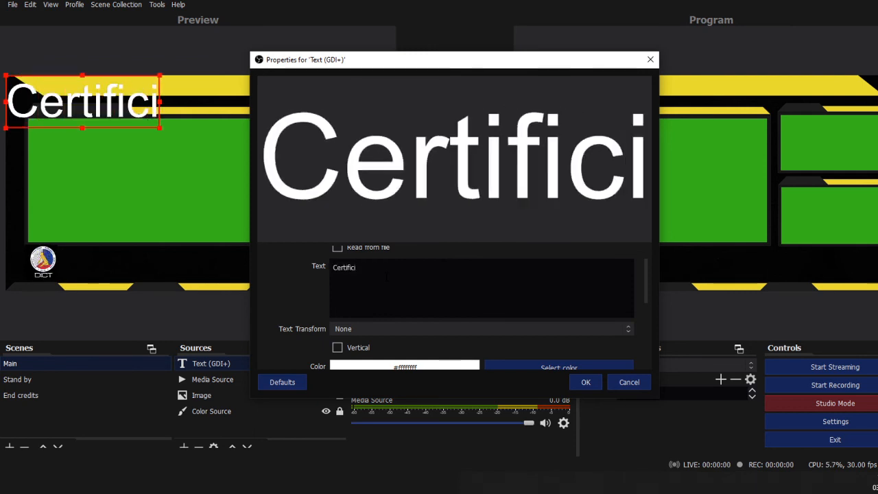
pyautogui.write('t')
pyautogui.press('BackSpace')
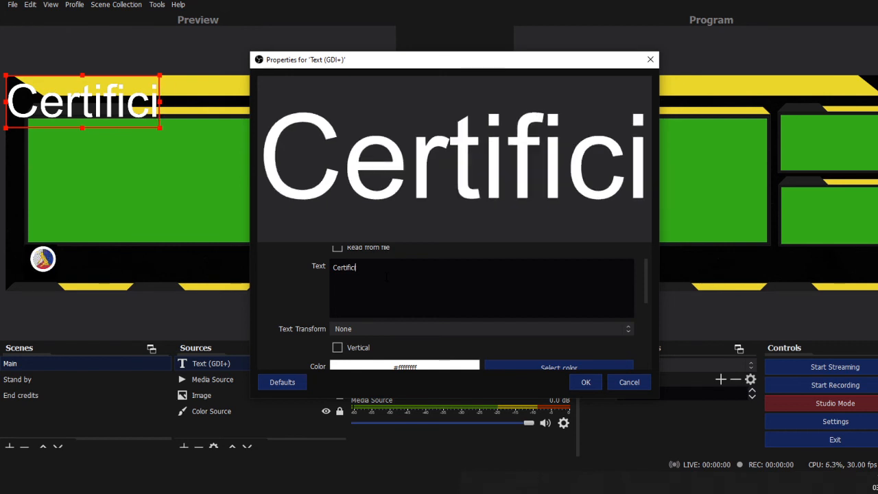
pyautogui.write('ates')
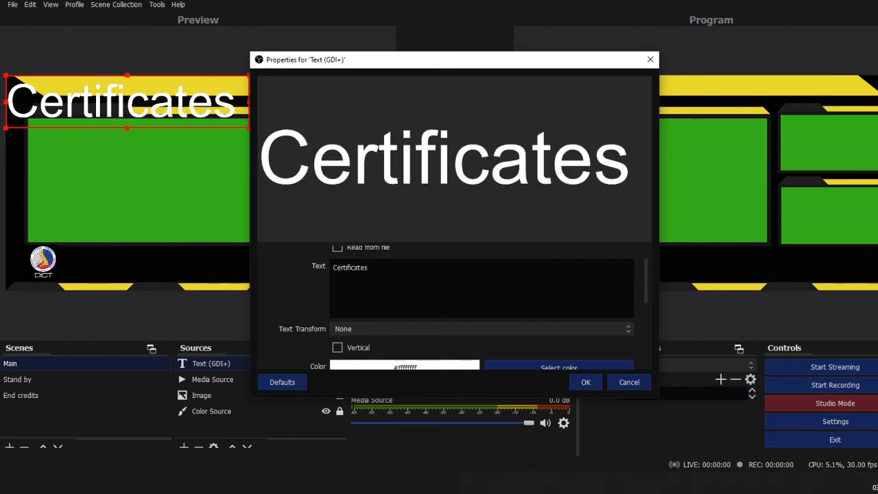
pyautogui.write(' will be ')
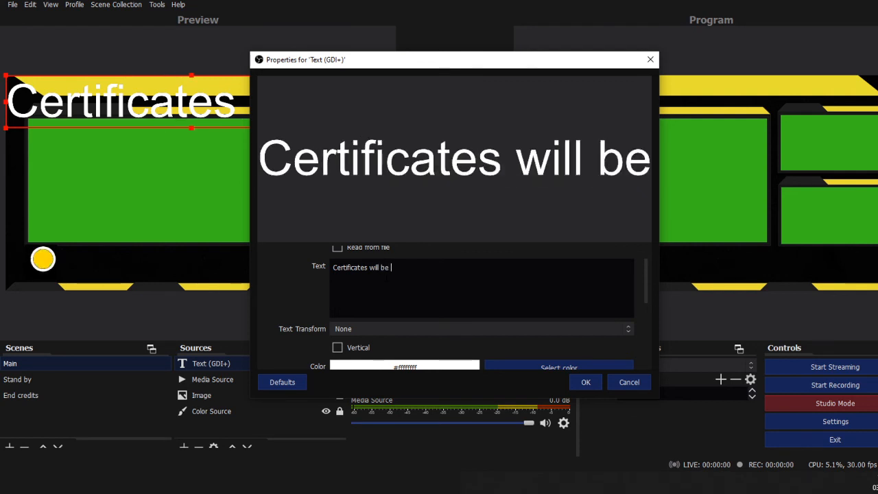
pyautogui.write('provided af')
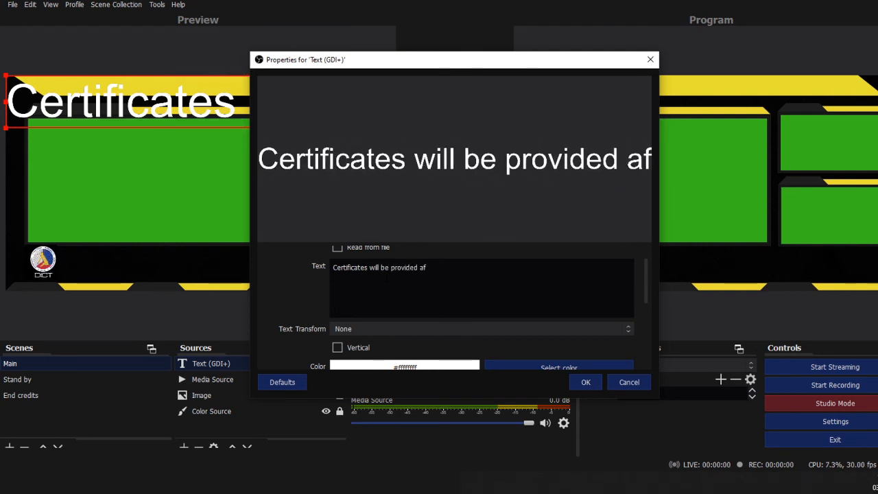
pyautogui.write('ter 3 ')
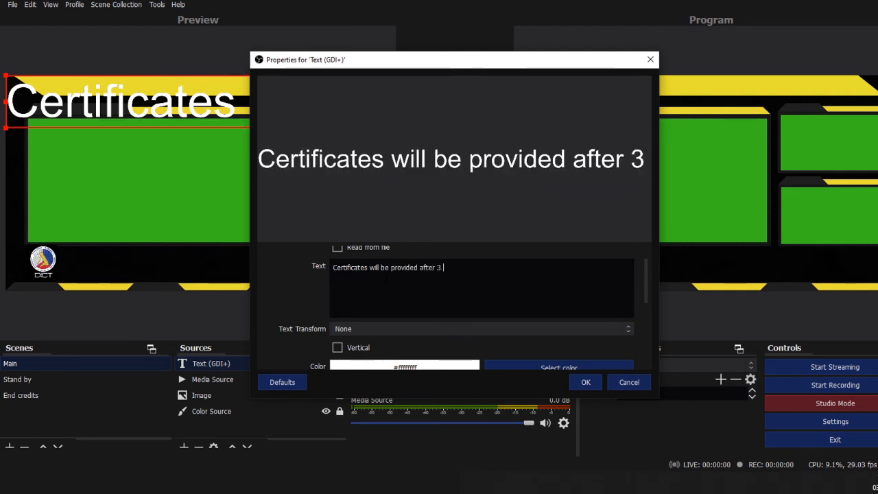
pyautogui.write('weeks.')
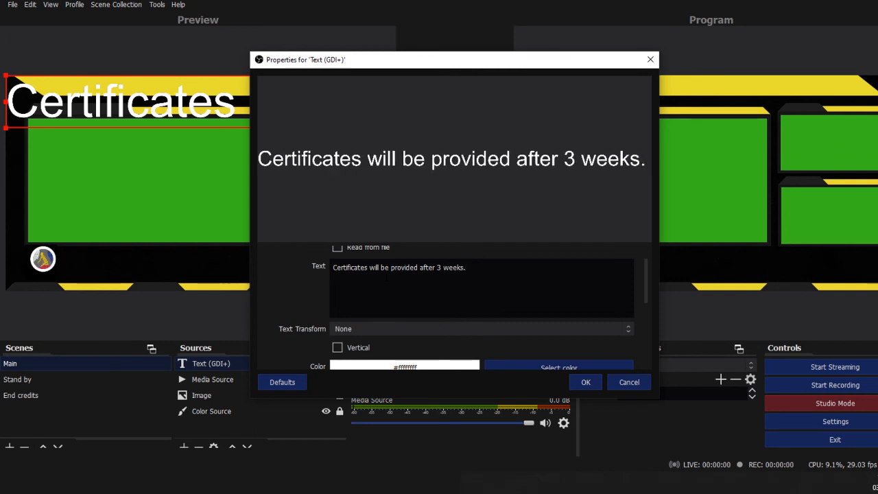
pyautogui.write(' Please check your email')
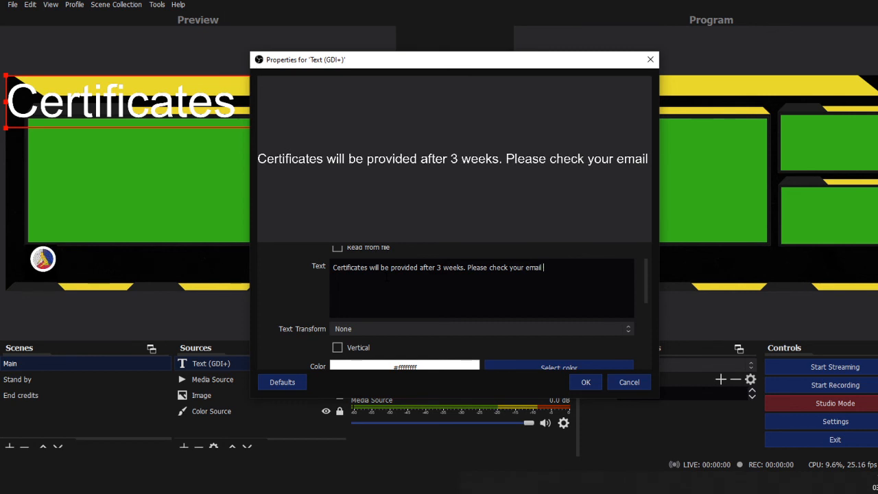
pyautogui.write('.')
# Review the text source's font, color, opacity, background, alignment and outline options and accept the properties as they are.
pyautogui.scroll(1, 459, 289)
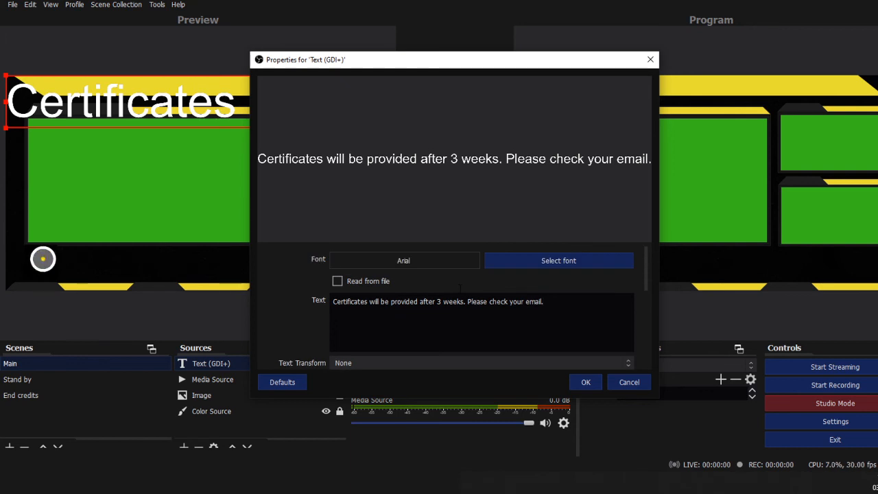
pyautogui.scroll(-2, 460, 289)
pyautogui.scroll(-1, 460, 289)
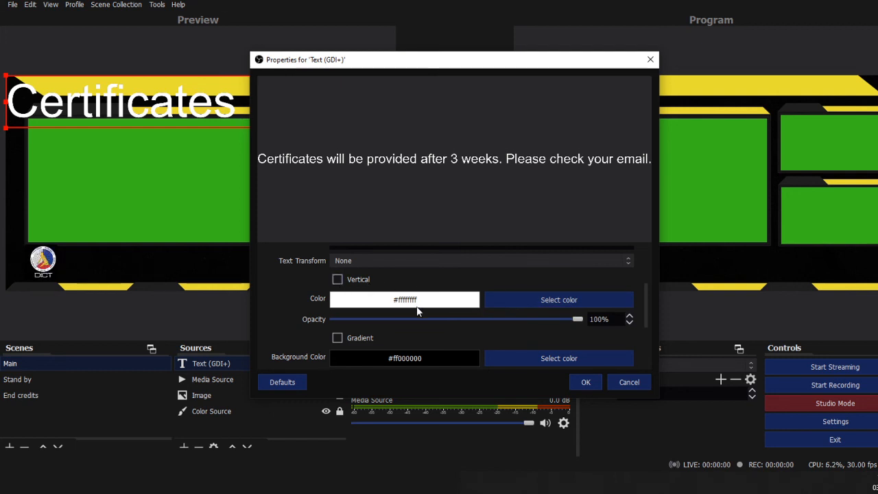
pyautogui.scroll(-1, 417, 306)
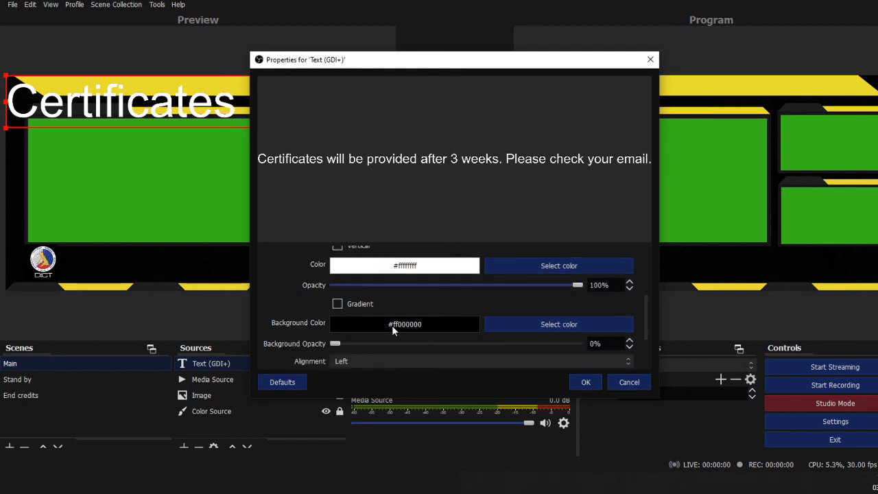
pyautogui.scroll(-1, 381, 322)
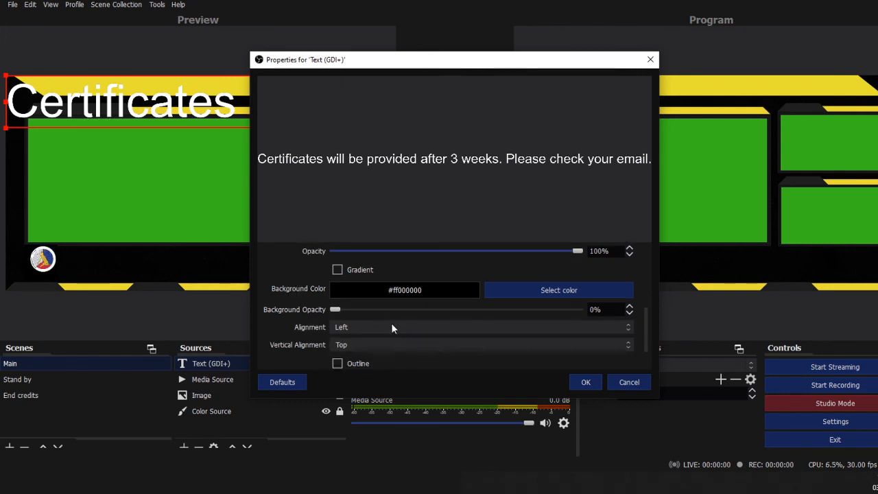
pyautogui.scroll(-2, 392, 324)
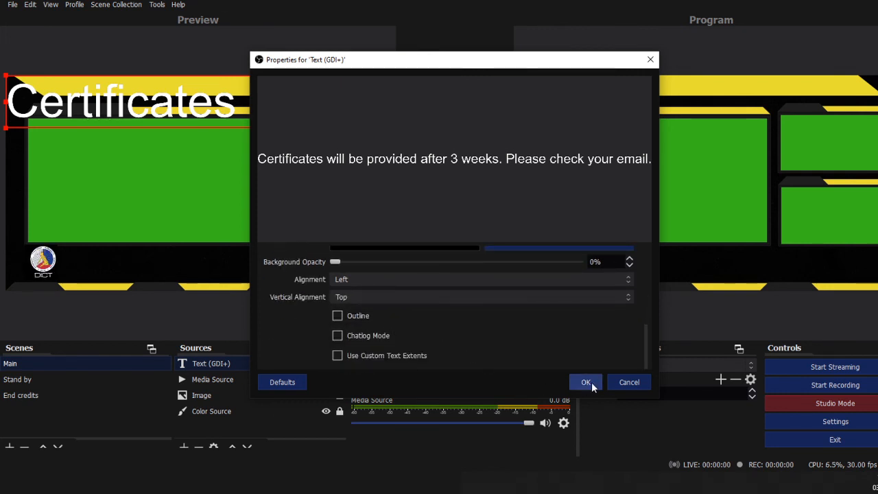
pyautogui.scroll(3, 530, 340)
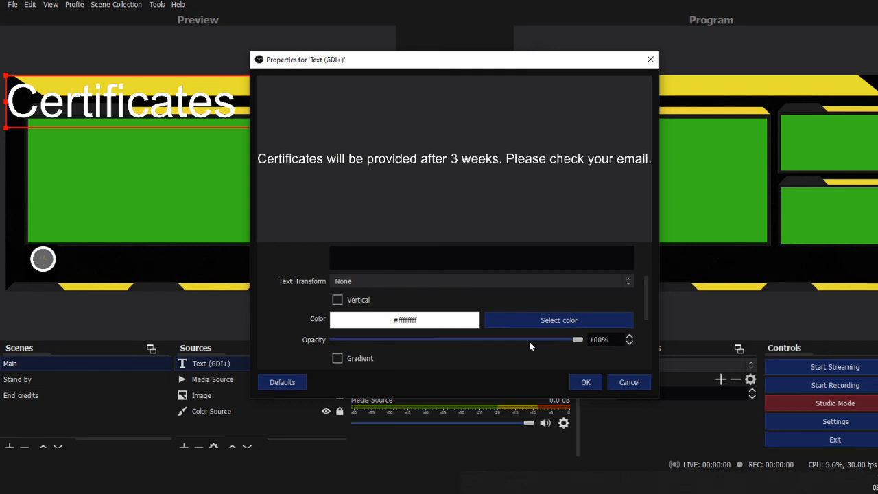
pyautogui.scroll(2, 529, 340)
pyautogui.scroll(1, 529, 342)
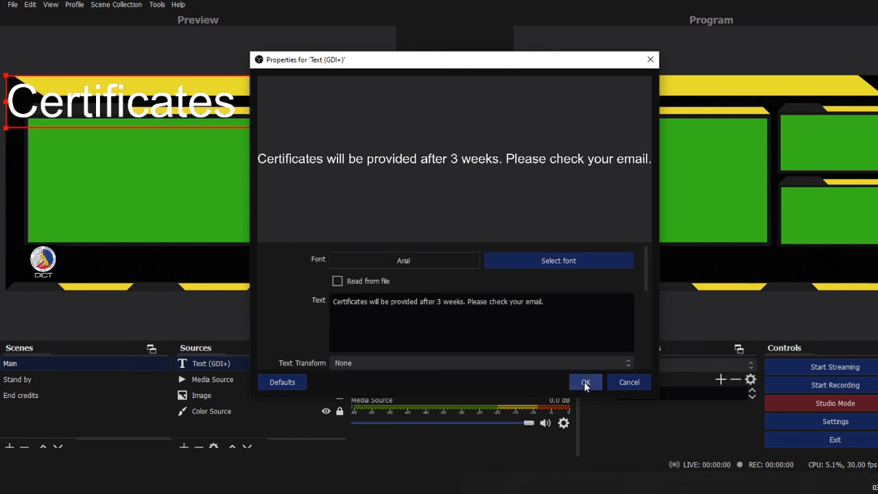
pyautogui.click(585, 382)
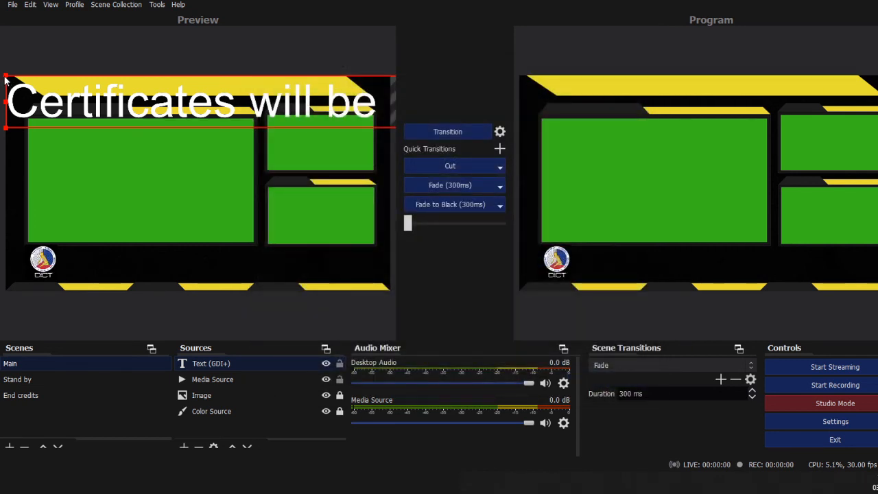
# Shrink the certificates text and place it in the black strip beneath the green frames, starting just beside the DICT logo.
pyautogui.moveTo(7, 86); pyautogui.dragTo(67, 262)
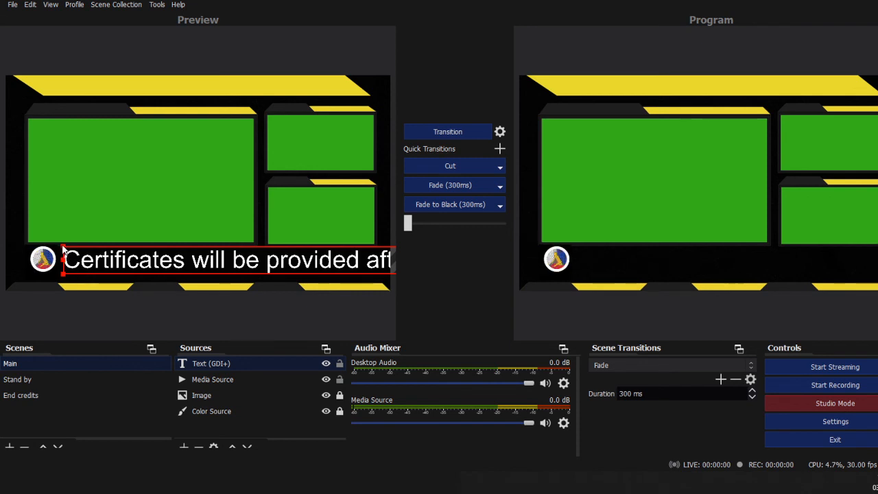
pyautogui.moveTo(63, 249); pyautogui.dragTo(86, 261)
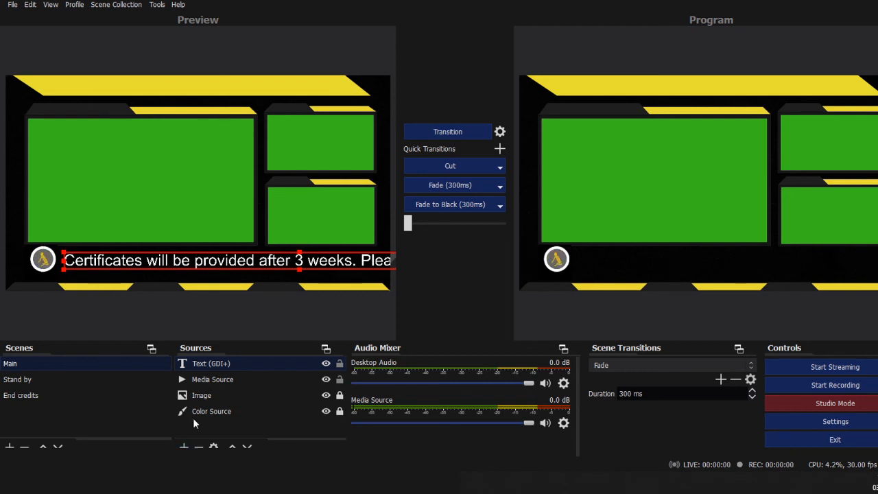
# Add a Scroll filter to the certificates text source, keeping the default filter name.
pyautogui.rightClick(193, 261)
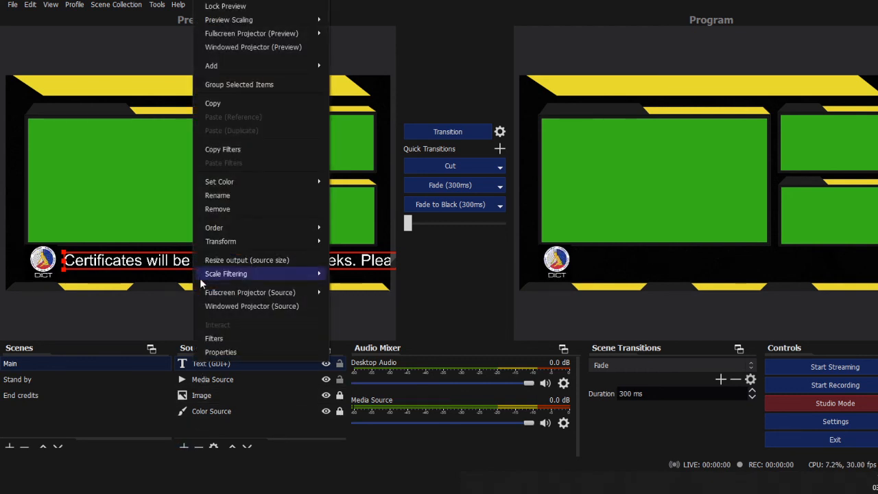
pyautogui.click(213, 339)
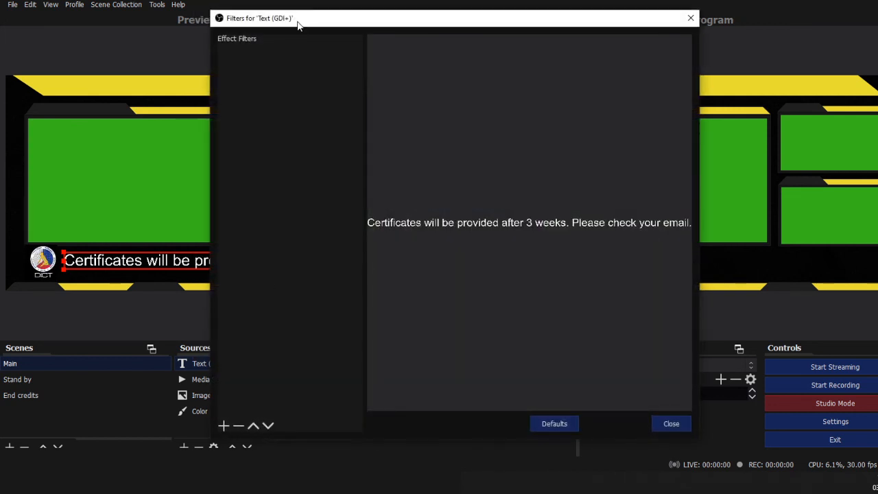
pyautogui.moveTo(298, 25); pyautogui.dragTo(365, 20)
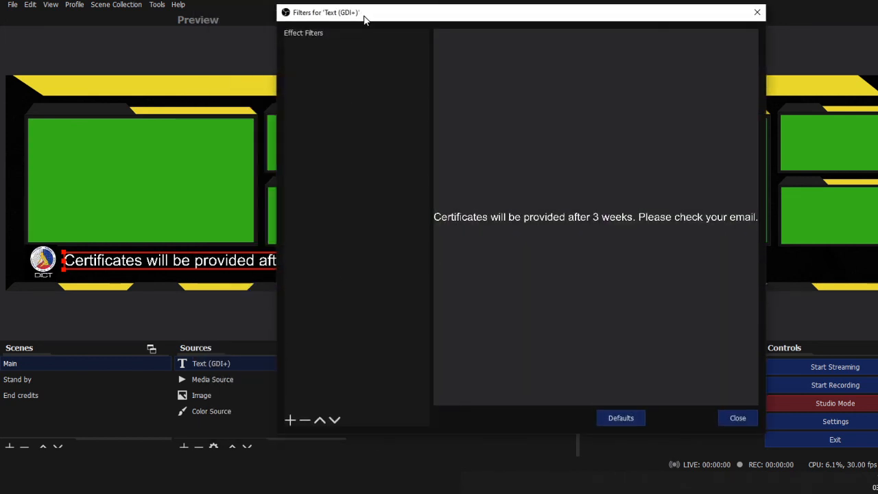
pyautogui.click(289, 420)
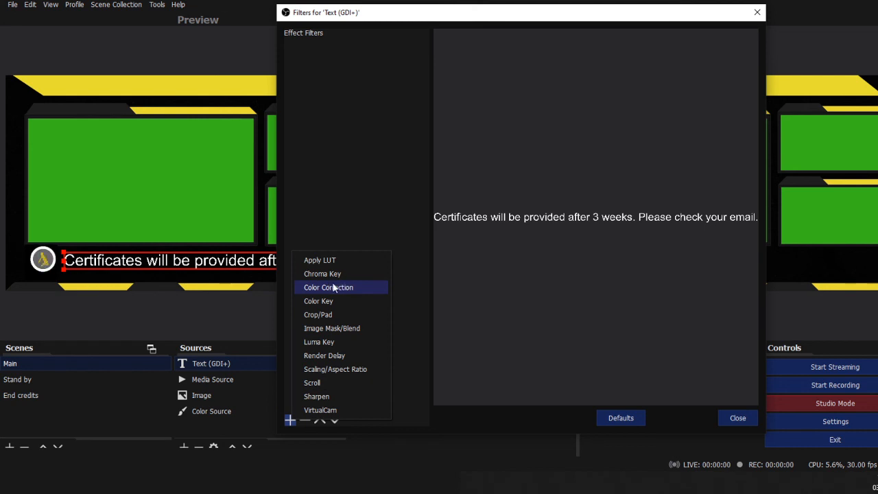
pyautogui.click(322, 382)
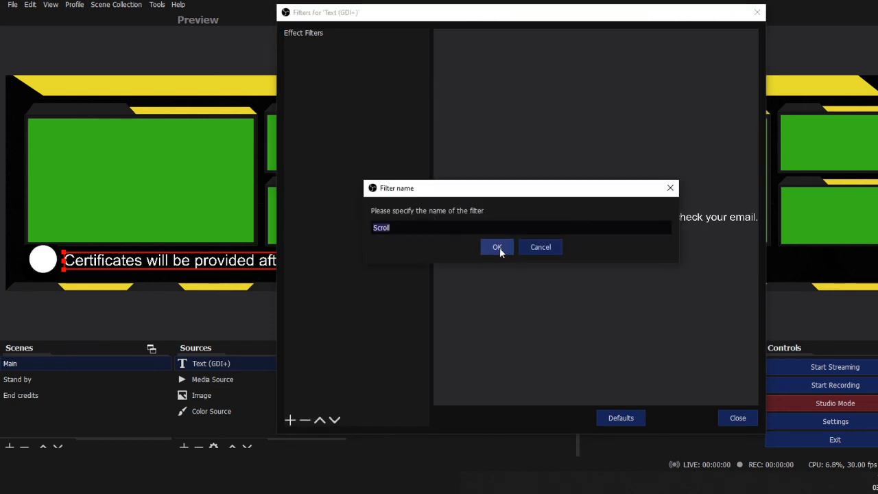
pyautogui.click(498, 247)
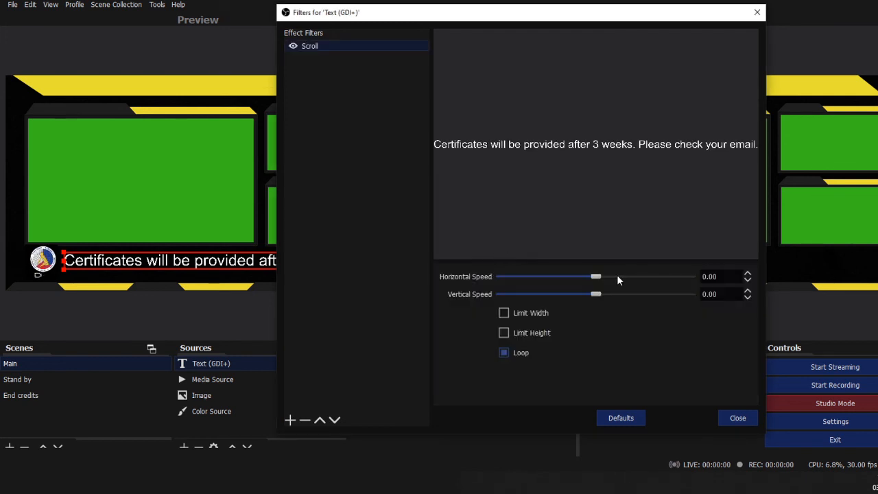
# Set the Scroll filter's horizontal speed to 395 and its vertical speed to 0, and close the filters.
pyautogui.moveTo(598, 275); pyautogui.dragTo(620, 275)
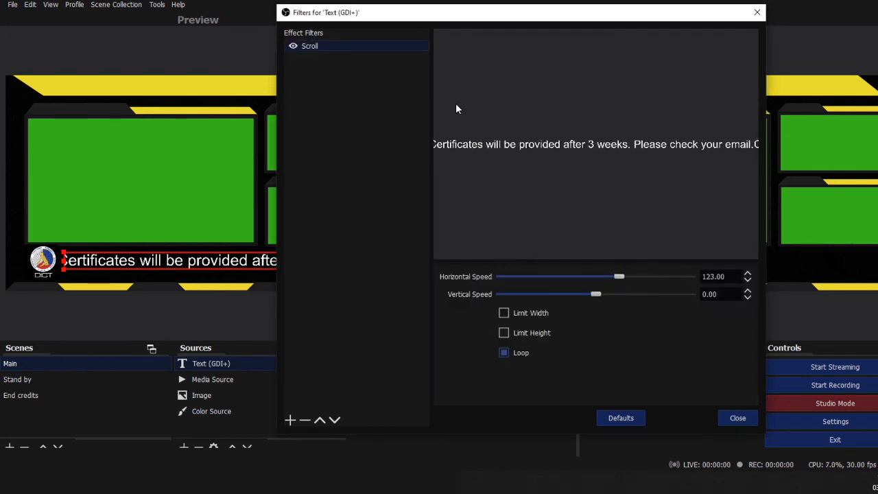
pyautogui.moveTo(419, 15); pyautogui.dragTo(492, 15)
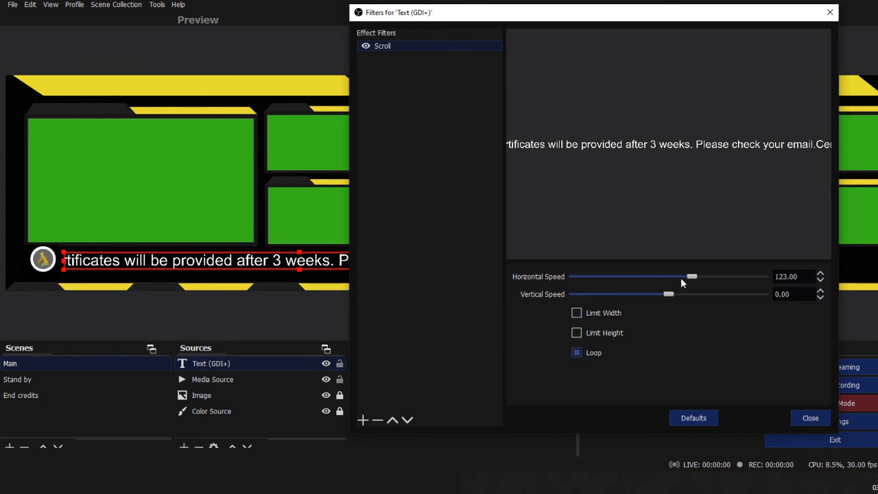
pyautogui.moveTo(693, 276); pyautogui.dragTo(746, 278)
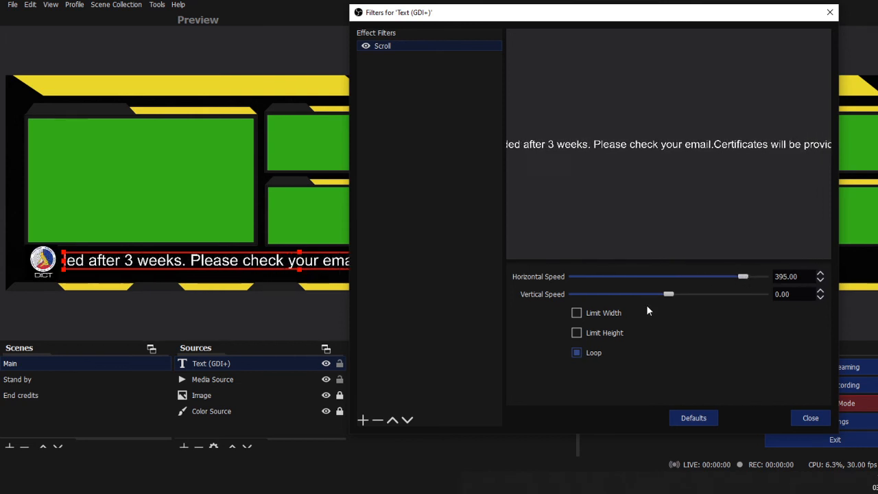
pyautogui.moveTo(672, 295)
pyautogui.mouseDown()
pyautogui.moveTo(697, 294)
pyautogui.moveTo(651, 295)
pyautogui.moveTo(671, 294)
pyautogui.mouseUp()
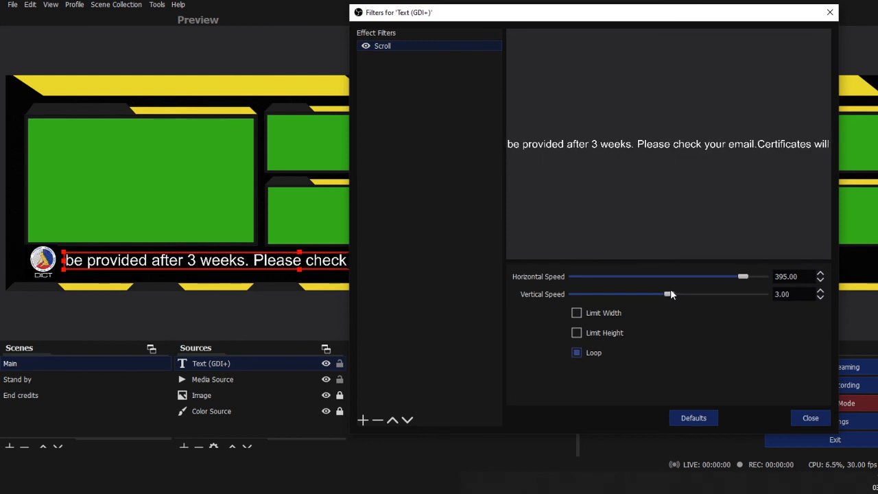
pyautogui.moveTo(671, 290); pyautogui.dragTo(670, 294)
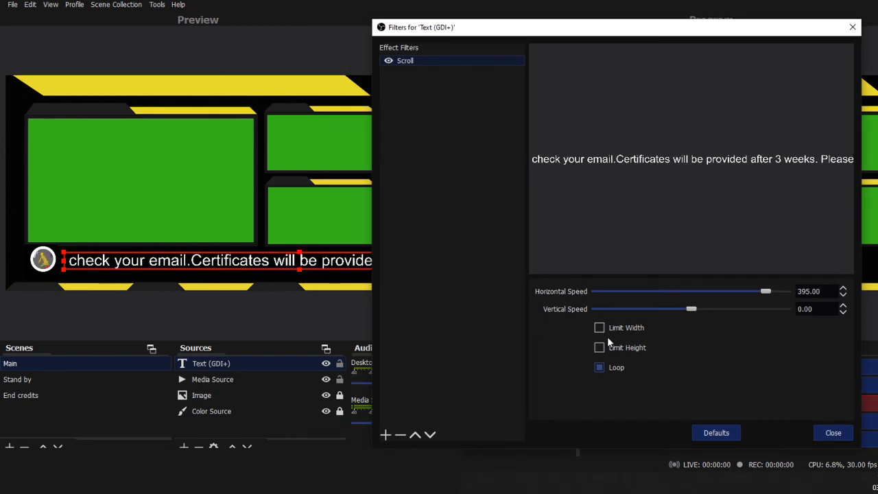
pyautogui.click(833, 433)
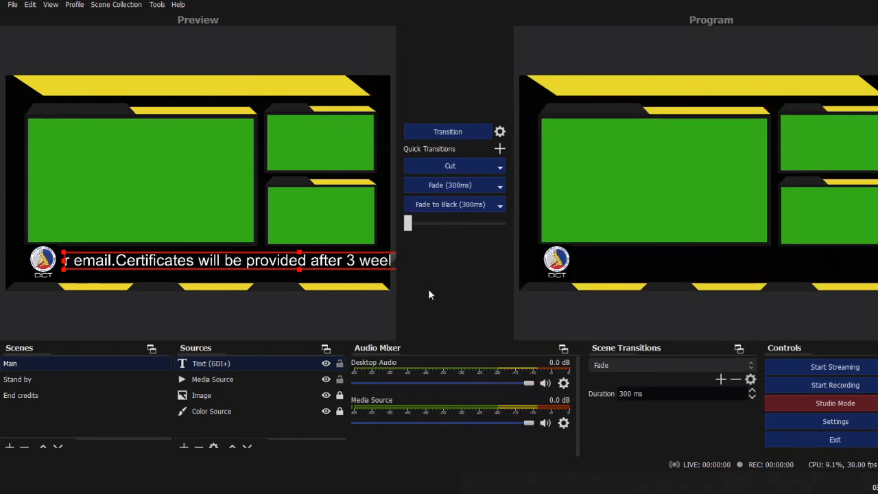
pyautogui.rightClick(354, 268)
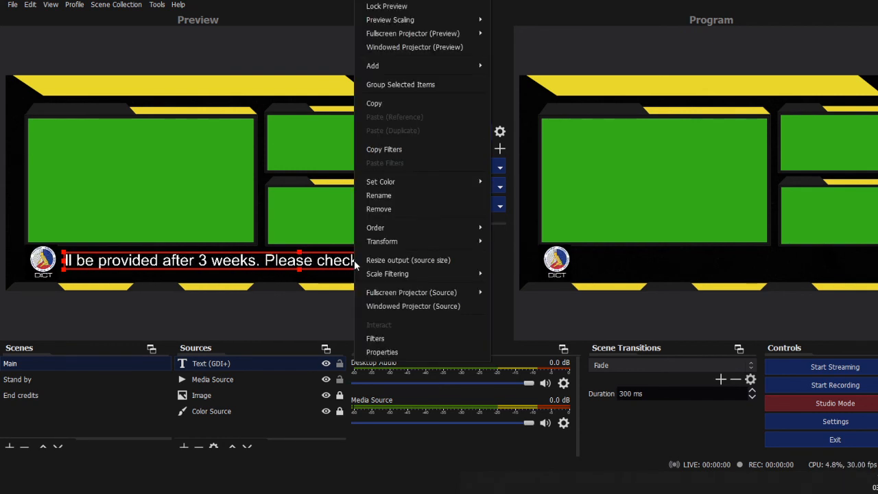
pyautogui.click(375, 338)
pyautogui.click(671, 423)
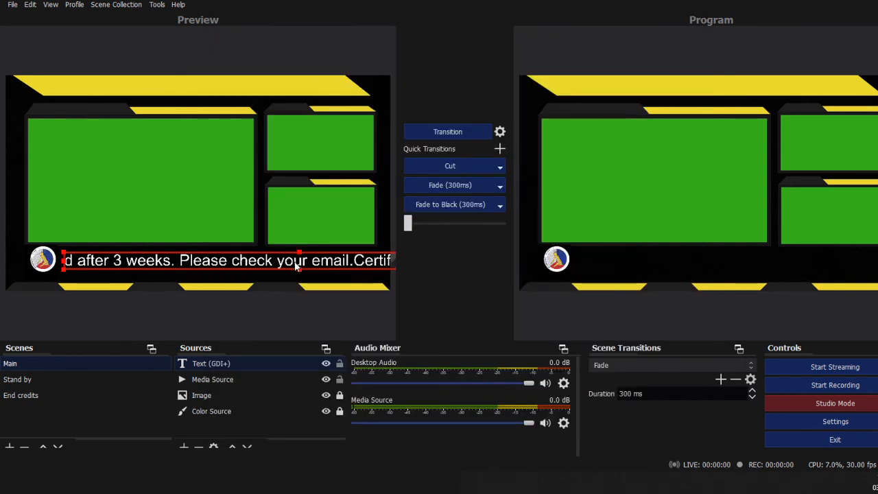
# Enable the Scroll filter's width limit at 107 and enlarge the text's box in the black strip beside the DICT logo.
pyautogui.rightClick(297, 267)
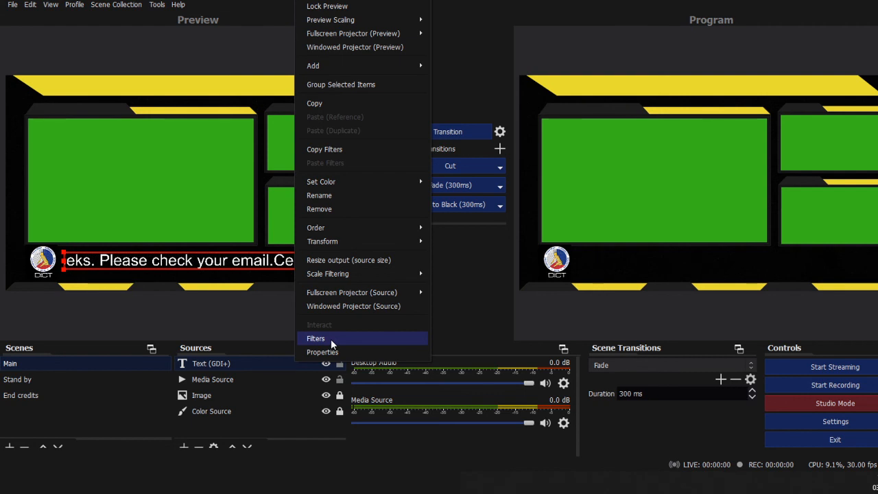
pyautogui.click(331, 339)
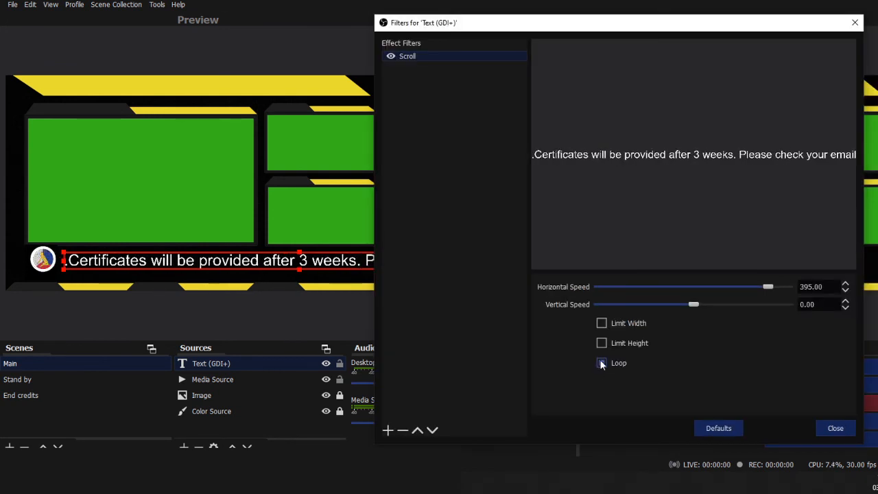
pyautogui.click(602, 323)
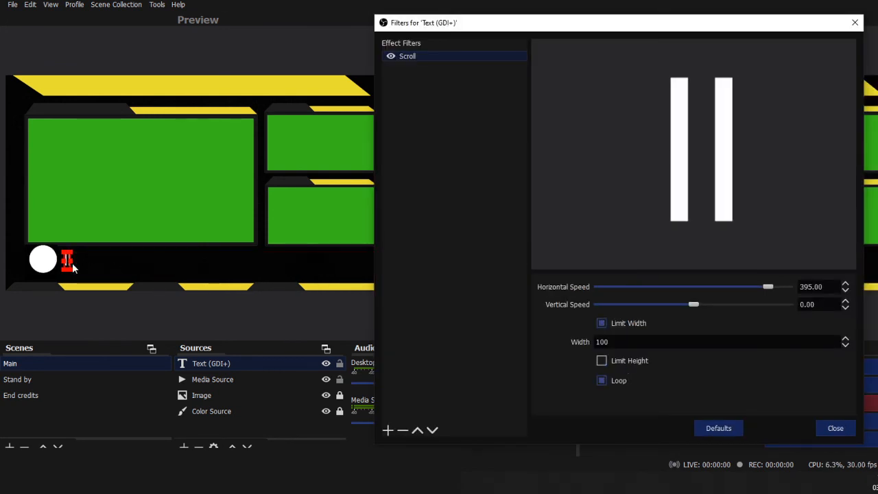
pyautogui.click(843, 339)
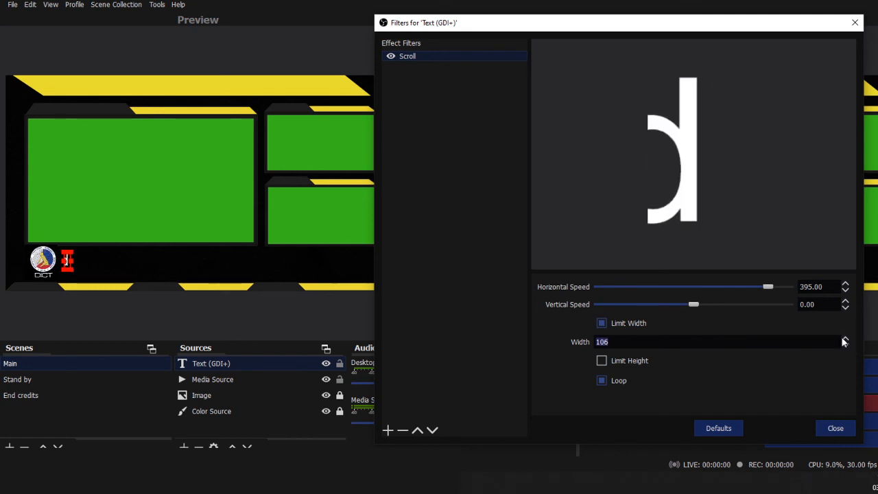
pyautogui.click(835, 428)
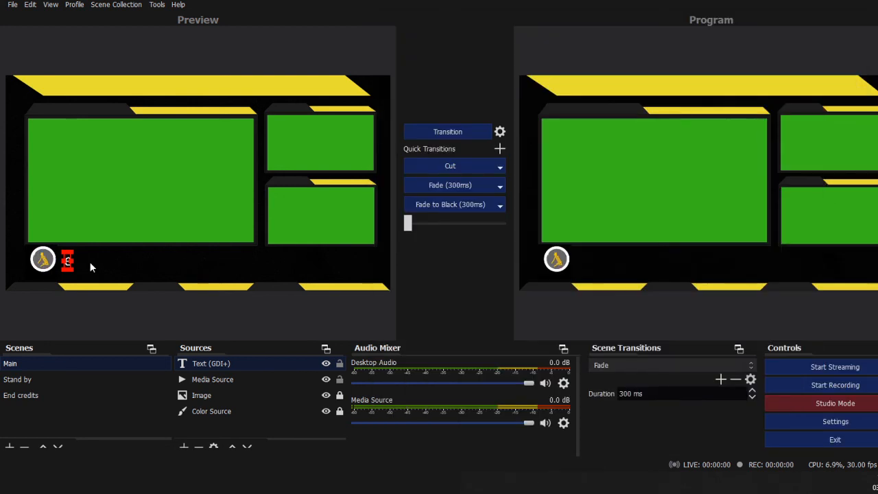
pyautogui.click(89, 262)
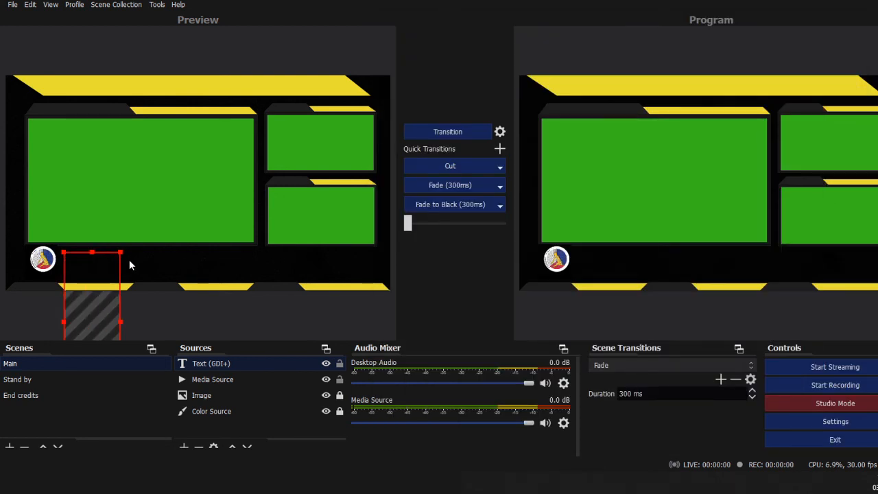
# Reopen the text source's Scroll filter and try width limits of 800 and 1200.
pyautogui.rightClick(76, 264)
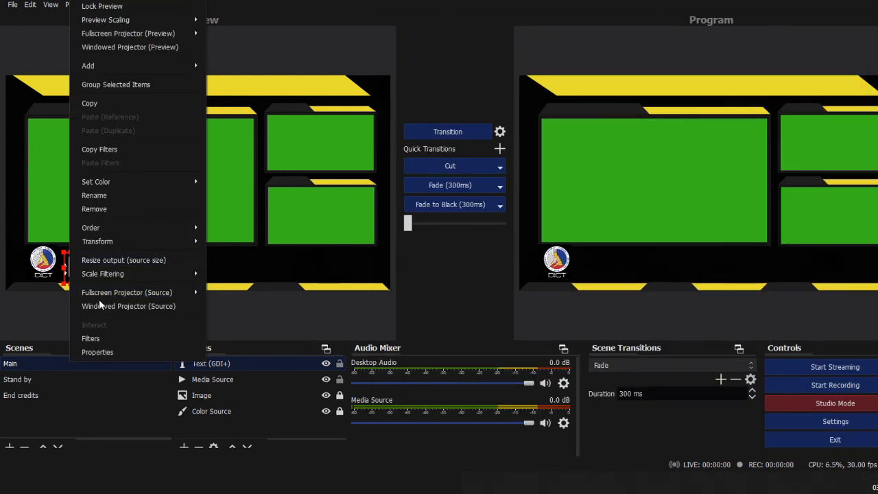
pyautogui.click(90, 338)
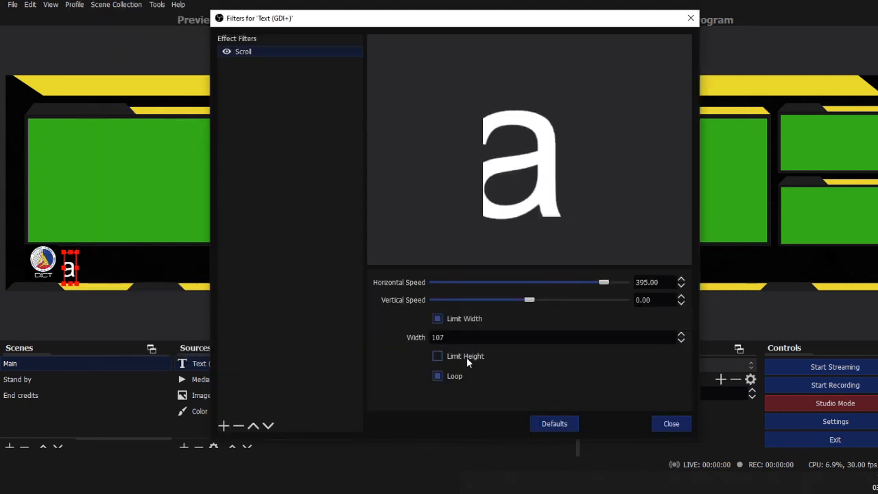
pyautogui.scroll(4, 467, 337)
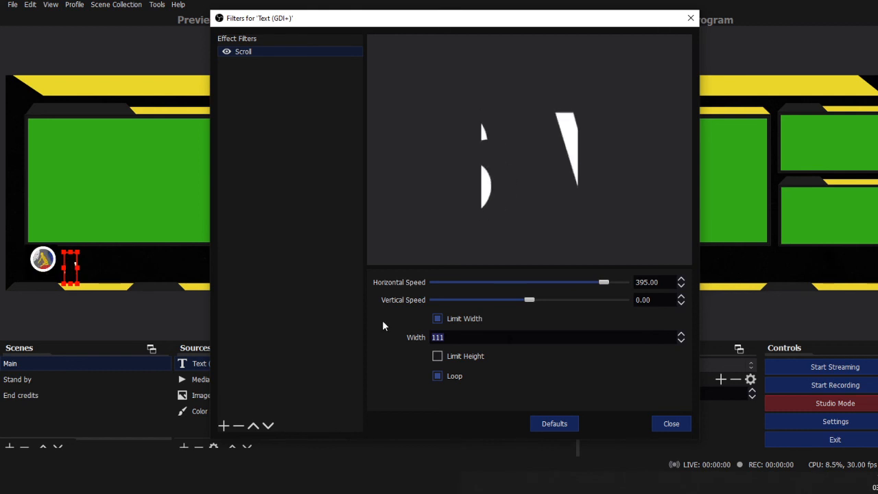
pyautogui.write('800')
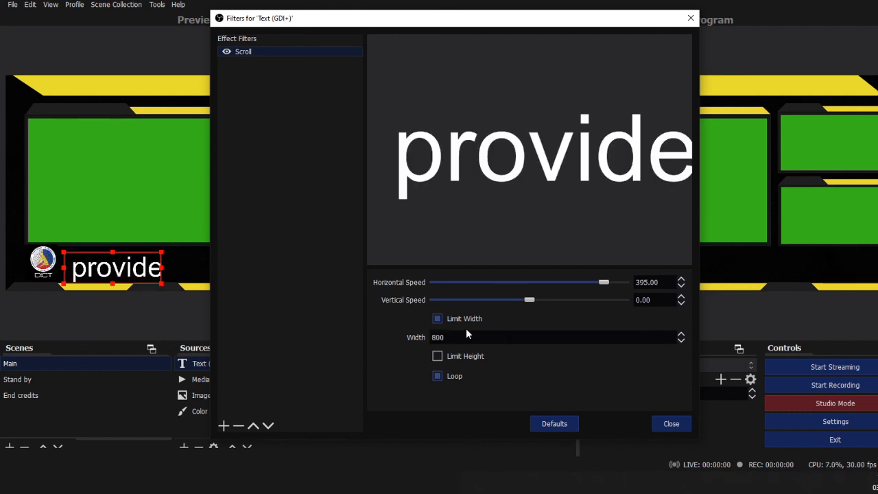
pyautogui.moveTo(462, 335); pyautogui.dragTo(419, 333)
pyautogui.write('1200')
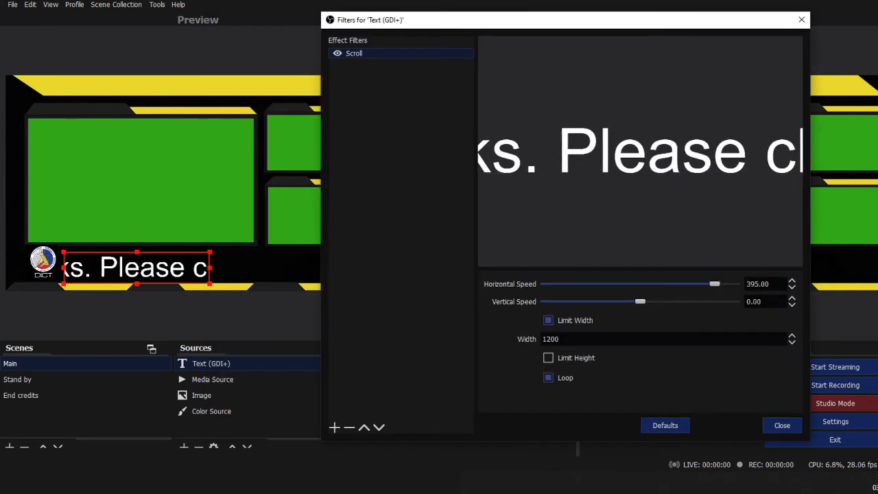
# Try Scroll width limits of 2000 and 3000 for the certificates text.
pyautogui.moveTo(563, 339); pyautogui.dragTo(513, 336)
pyautogui.write('2')
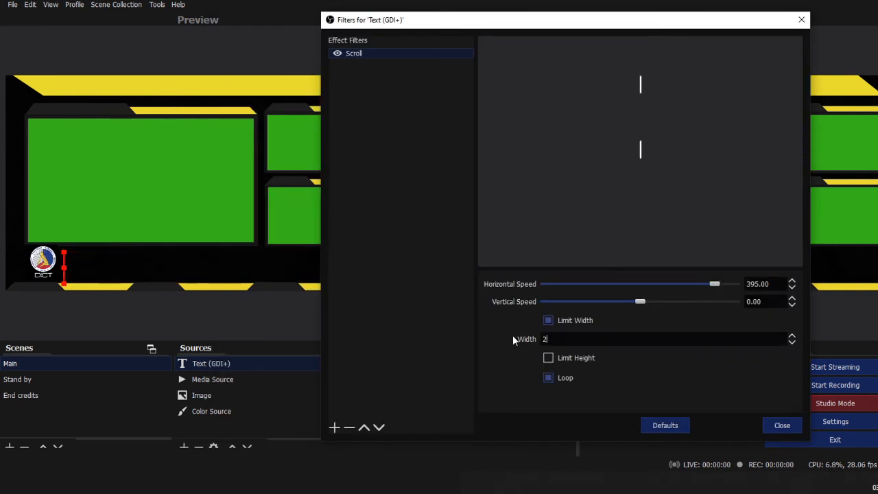
pyautogui.write('000')
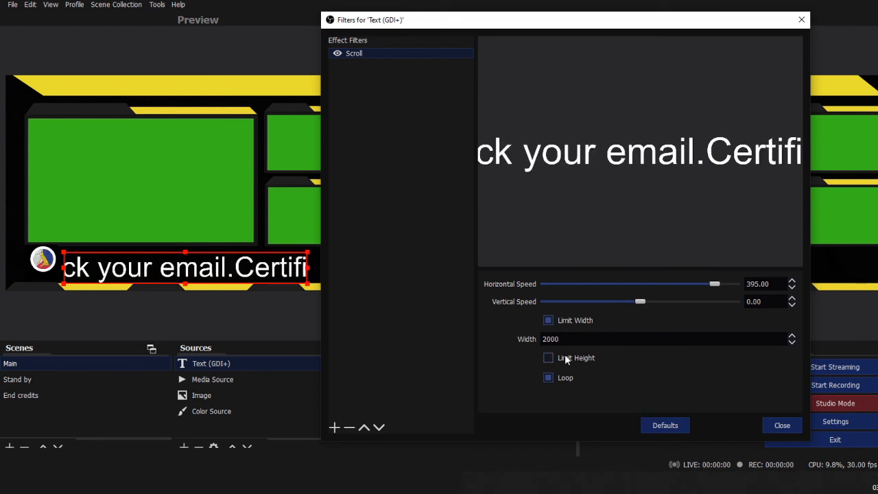
pyautogui.moveTo(560, 339); pyautogui.dragTo(528, 336)
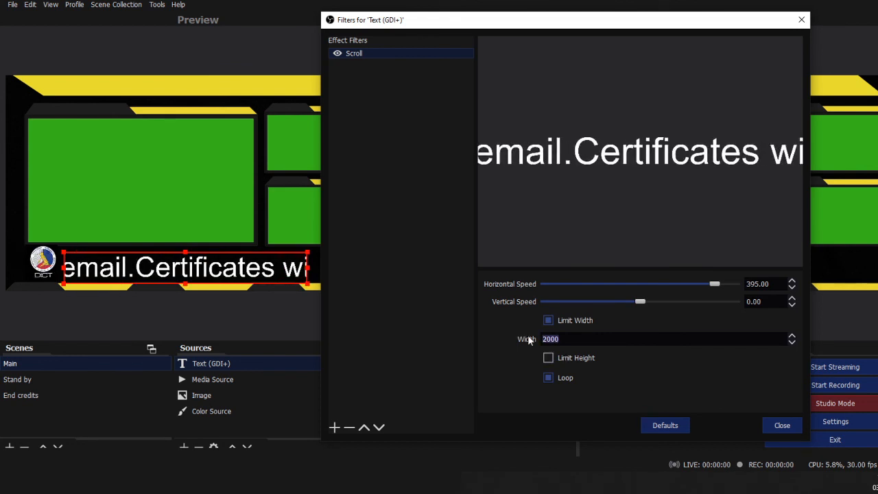
pyautogui.write('3000')
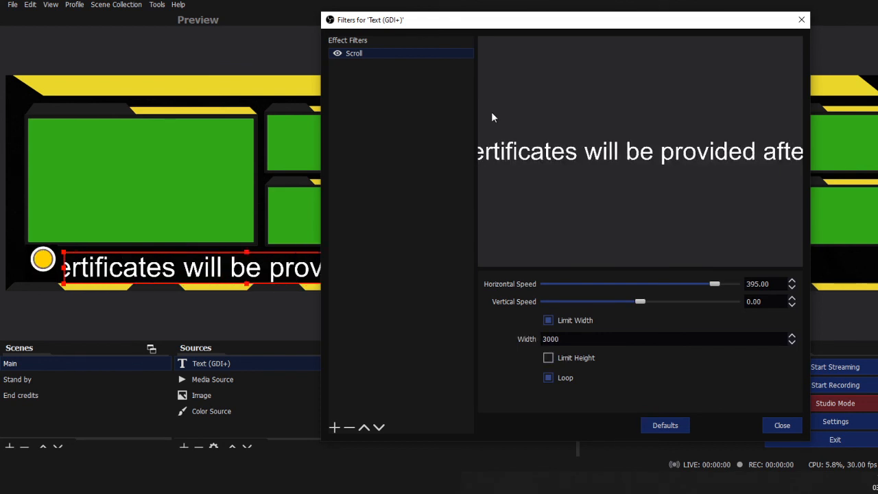
# Set the Scroll filter's width limit to 2500 and close the filters.
pyautogui.moveTo(495, 21); pyautogui.dragTo(501, 43)
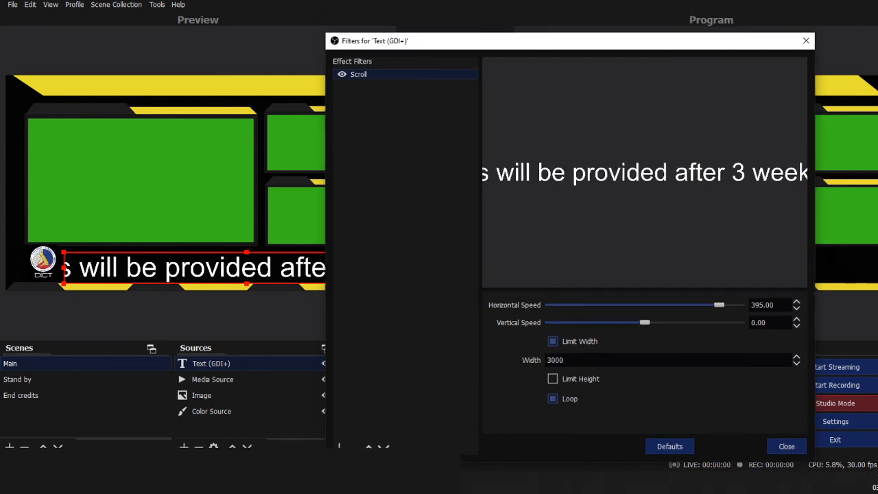
pyautogui.moveTo(567, 360); pyautogui.dragTo(513, 352)
pyautogui.write('2')
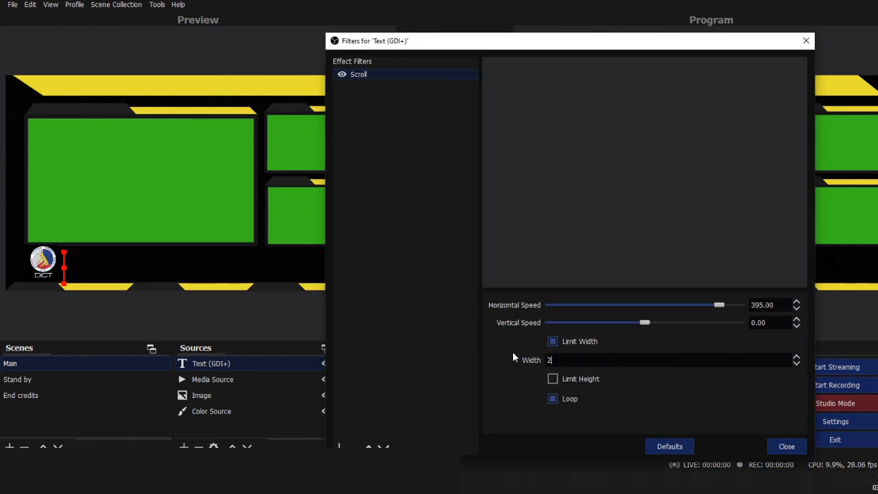
pyautogui.write('500')
pyautogui.moveTo(521, 49); pyautogui.dragTo(520, 23)
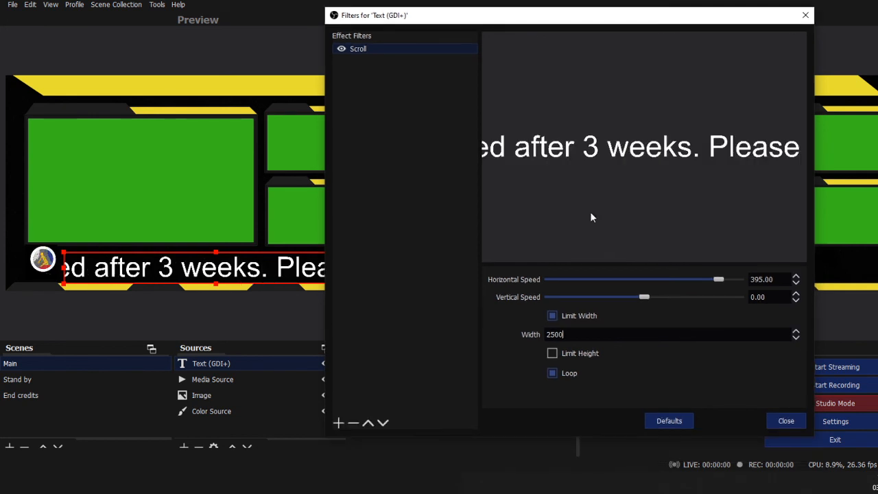
pyautogui.press('Escape')
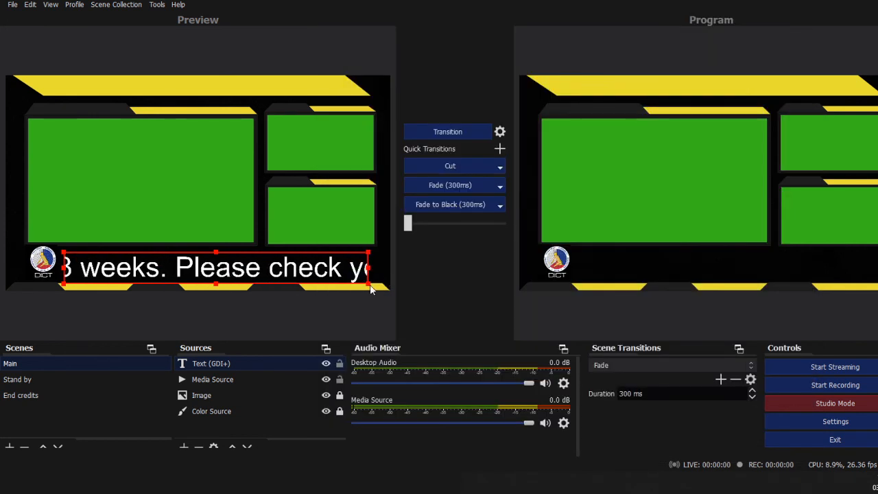
# Shrink the certificates text to fit the black strip beside the DICT logo and set its Scroll filter's width limit to 3000.
pyautogui.moveTo(371, 289); pyautogui.dragTo(371, 264)
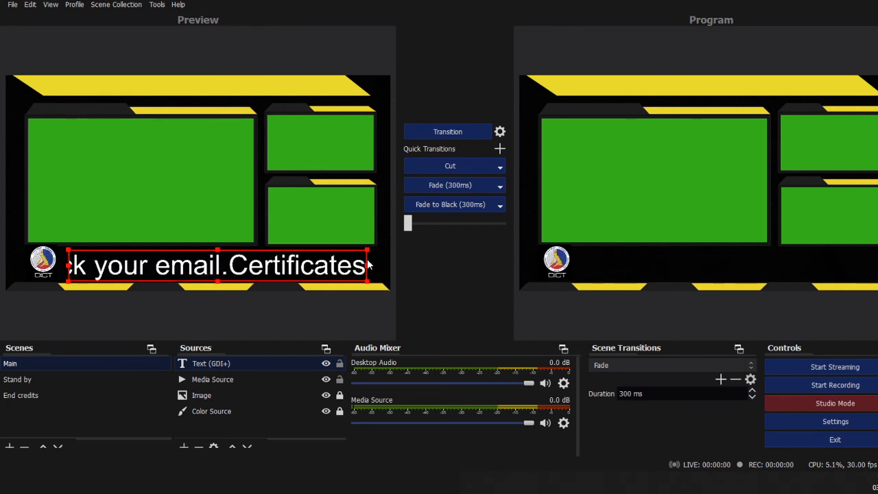
pyautogui.moveTo(216, 283); pyautogui.dragTo(218, 275)
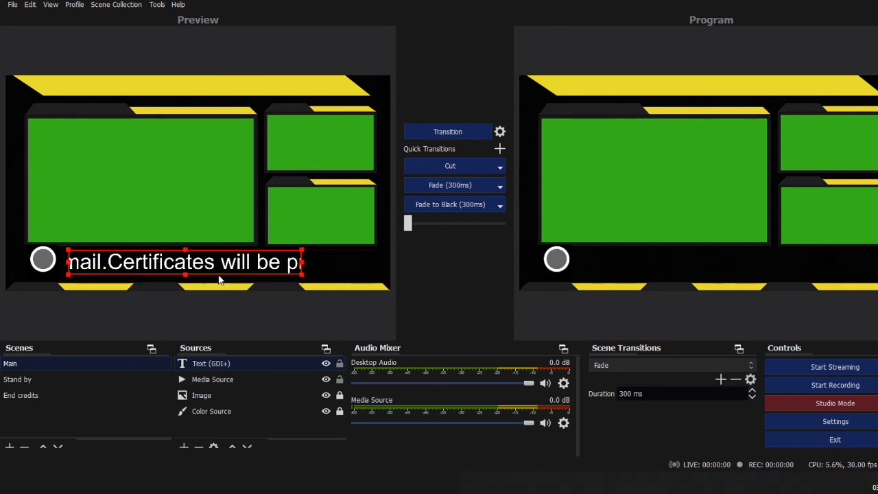
pyautogui.rightClick(255, 274)
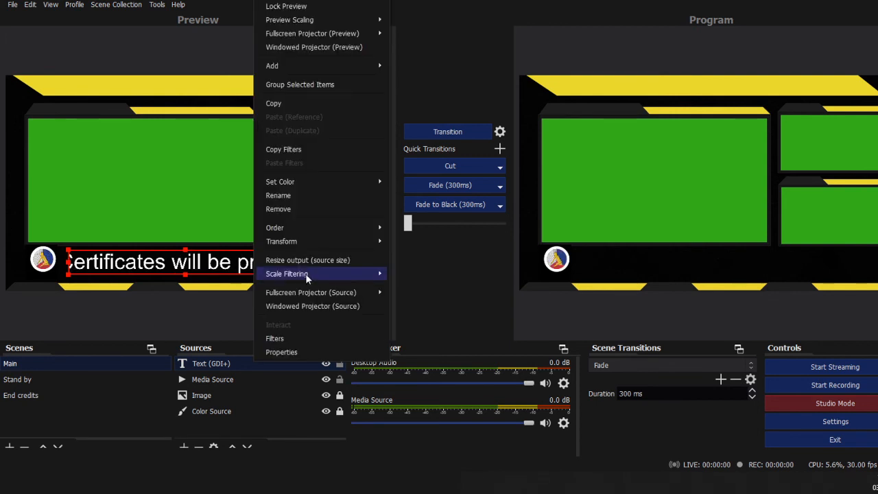
pyautogui.click(275, 338)
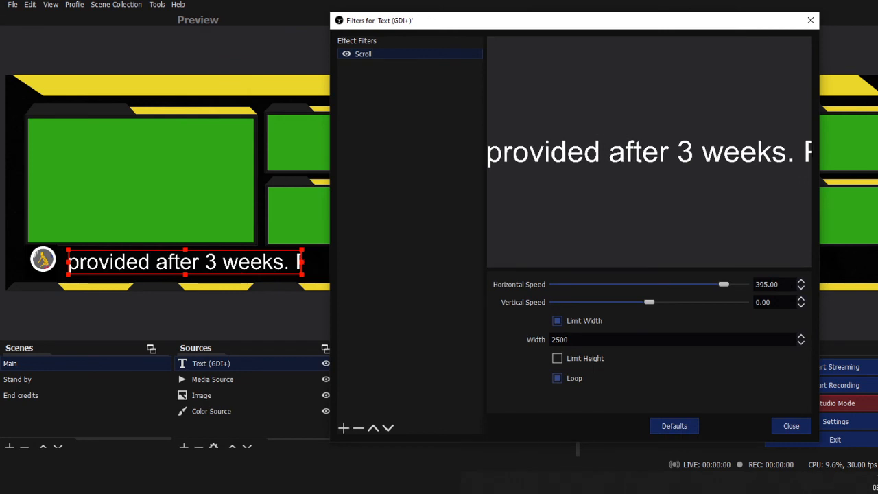
pyautogui.moveTo(580, 340); pyautogui.dragTo(527, 340)
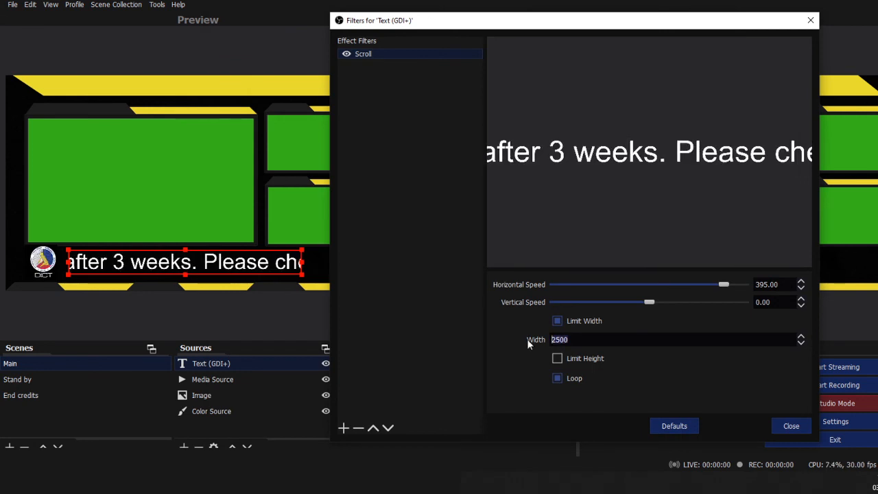
pyautogui.write('3000')
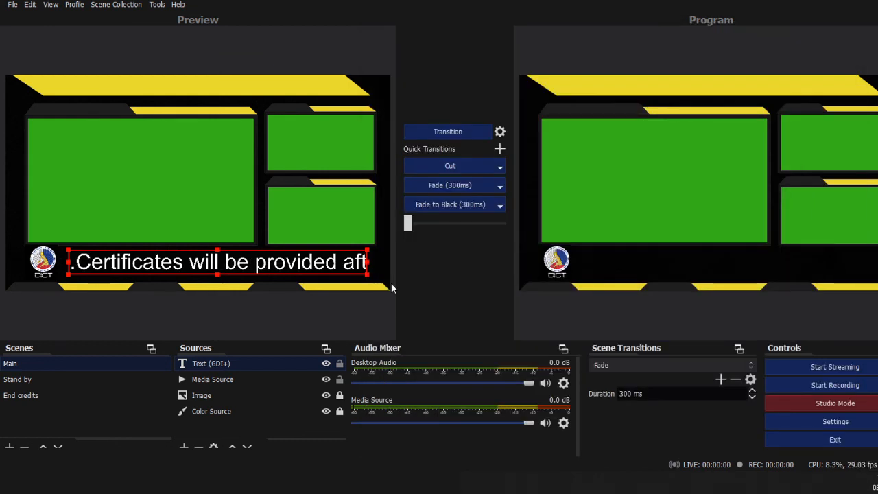
pyautogui.click(45, 261)
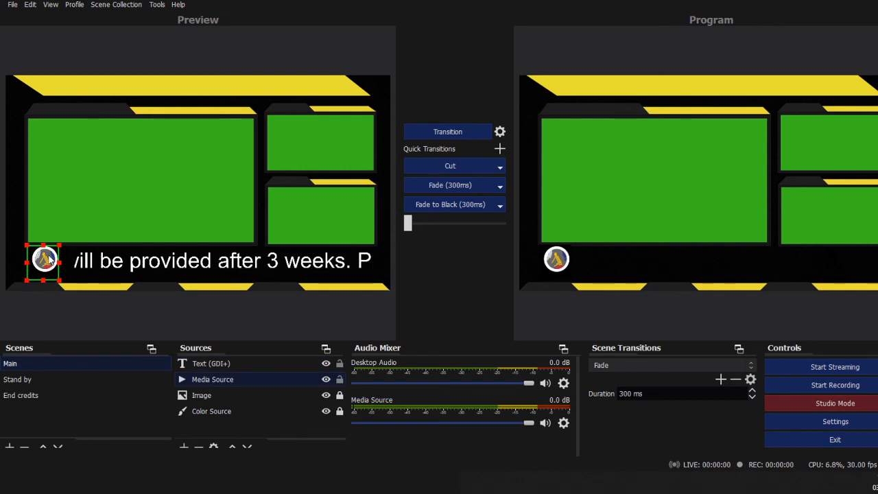
# Add a new Video Capture Device source to the Main scene and enlarge the webcam image over the upper small green frame.
pyautogui.click(184, 446)
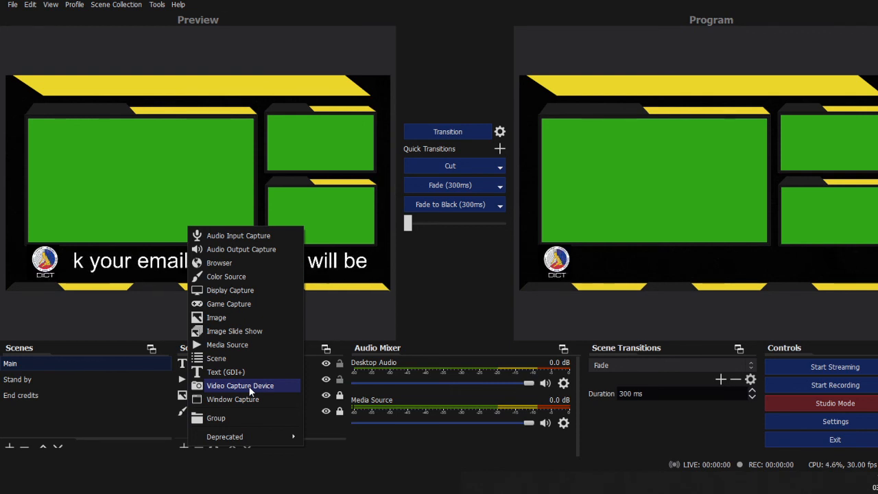
pyautogui.click(240, 385)
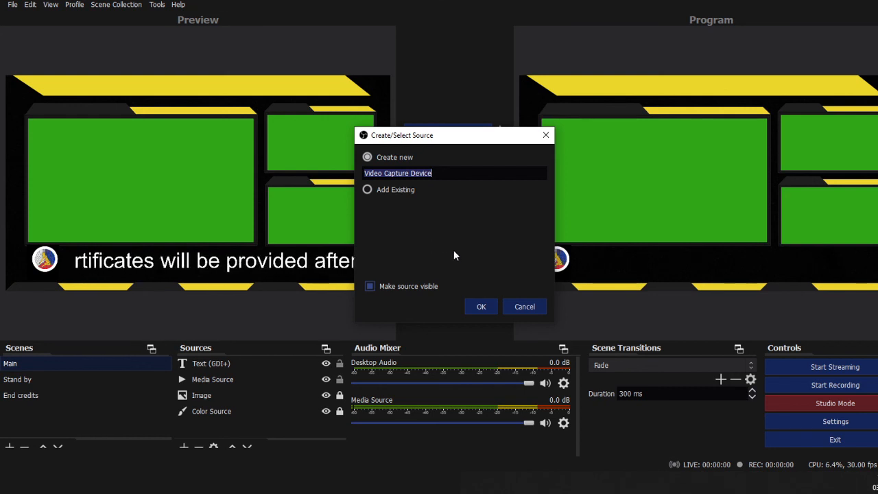
pyautogui.click(480, 309)
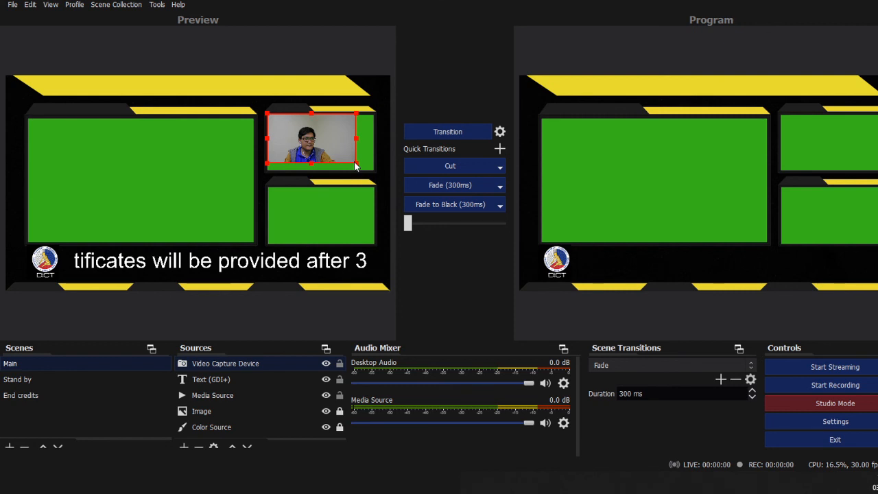
pyautogui.moveTo(355, 163); pyautogui.dragTo(372, 172)
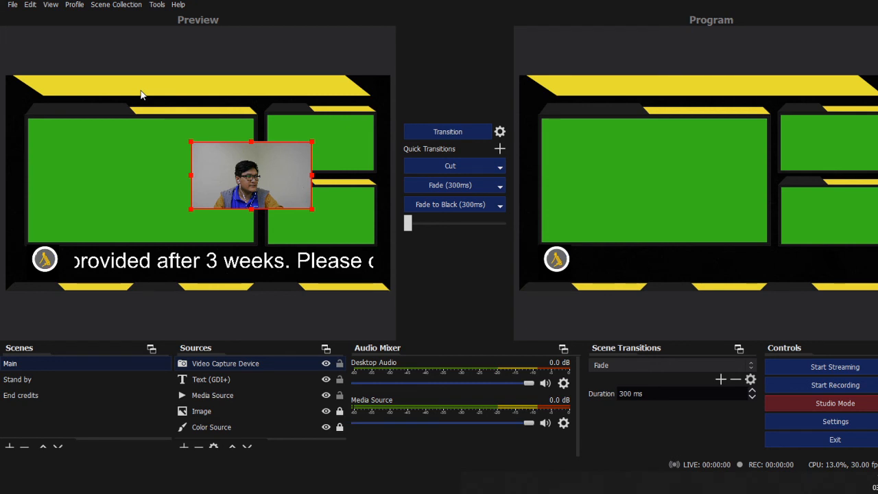
# Move the Video Capture Device source below the Image source in the Main scene's stacking order.
pyautogui.moveTo(242, 416); pyautogui.dragTo(243, 428)
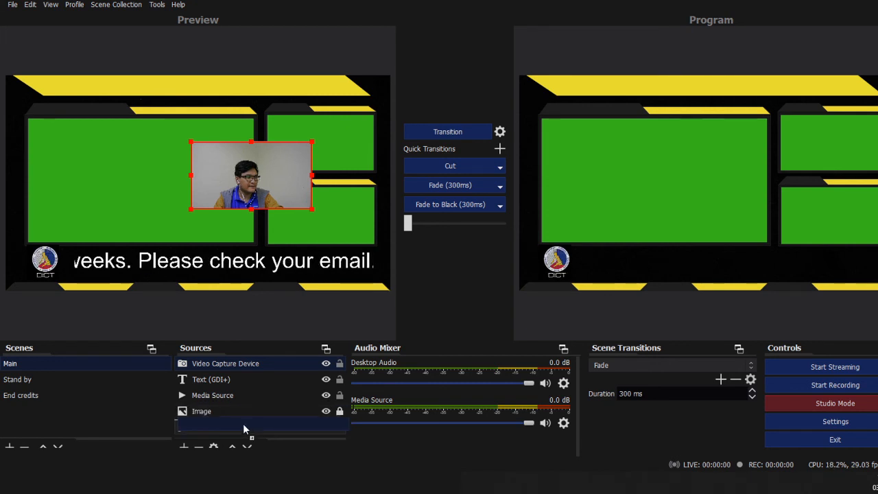